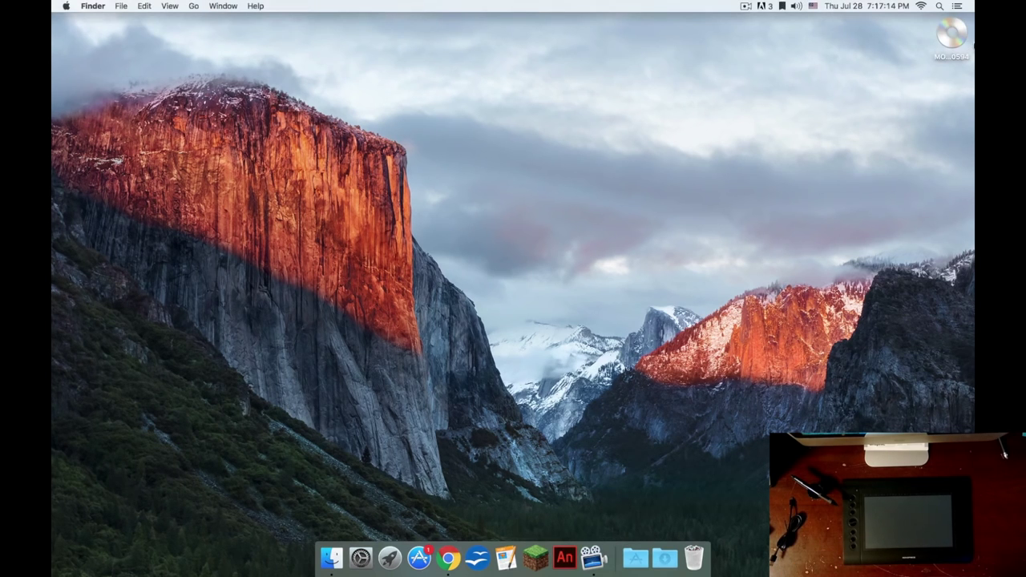
# Open the Mac_Driver folder on the MONOPRICE10594 disc, then switch to Chrome's Monoprice tablet product page
pyautogui.doubleClick(946, 41)
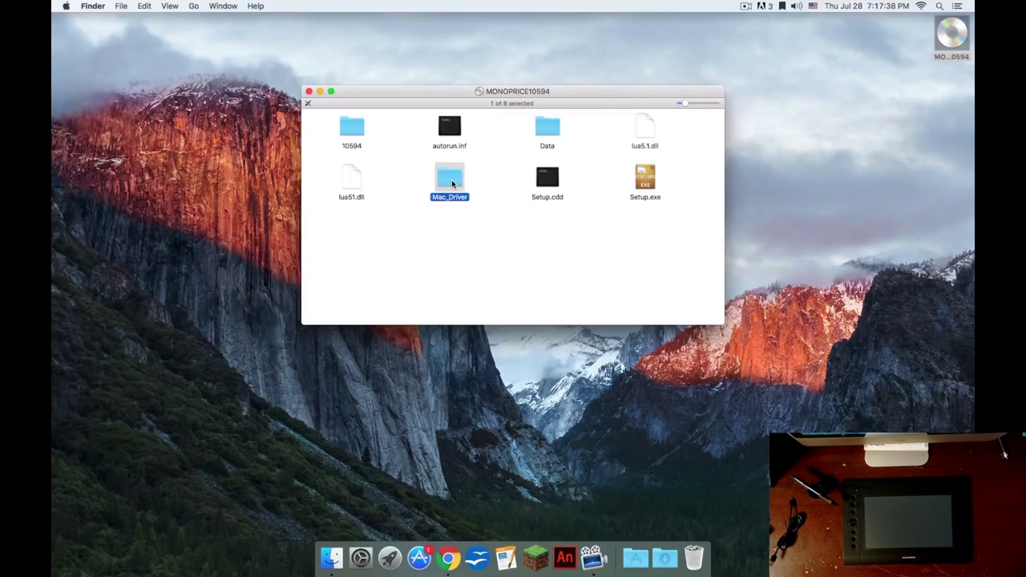
pyautogui.doubleClick(452, 179)
pyautogui.click(385, 92)
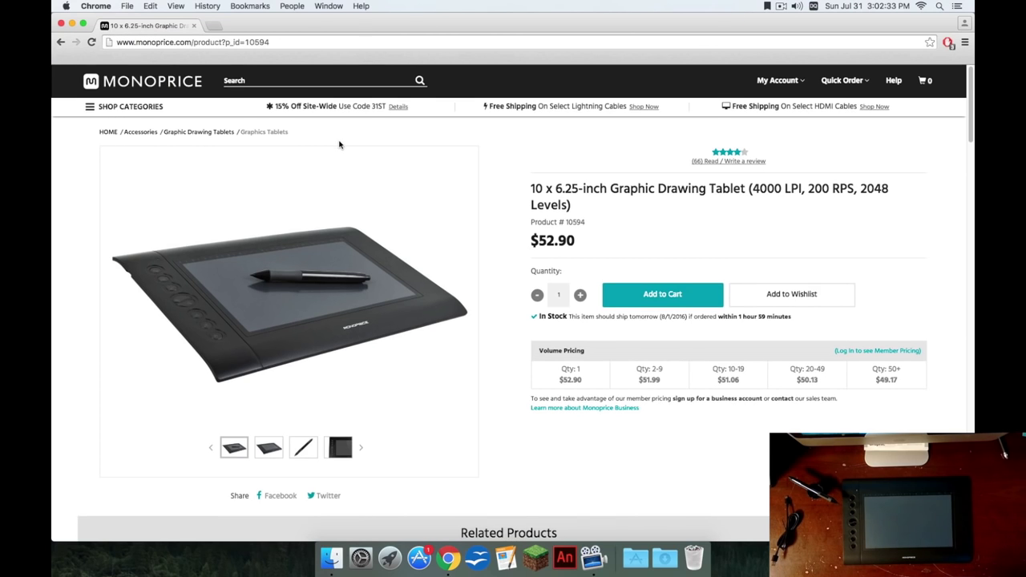
# Download the Sep 30, 2015 Mac OS X driver zip (10594_Drivers_Mac_150930.zip) and close Chrome
pyautogui.scroll(-5, 340, 146)
pyautogui.scroll(-5, 339, 147)
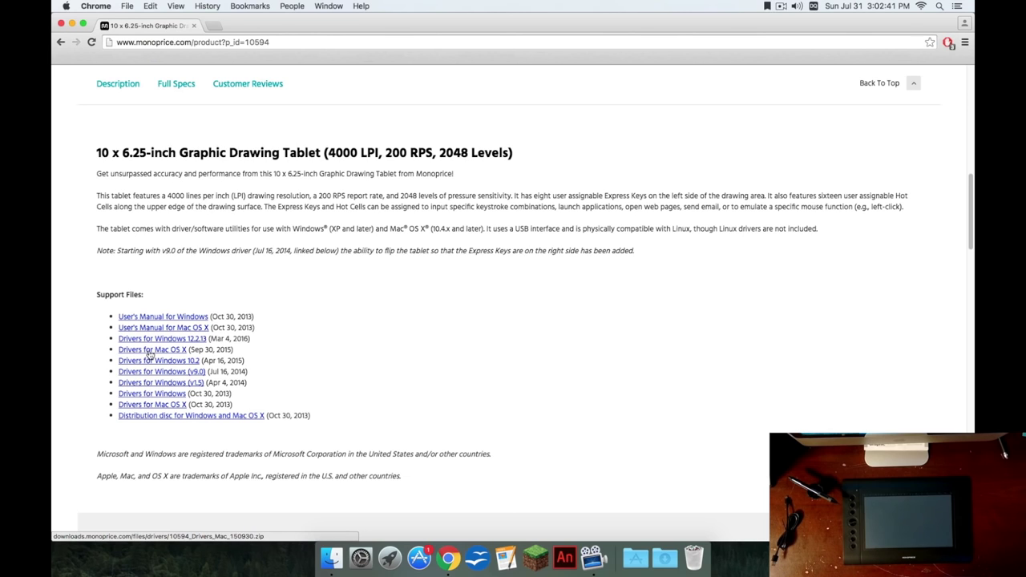
pyautogui.click(154, 351)
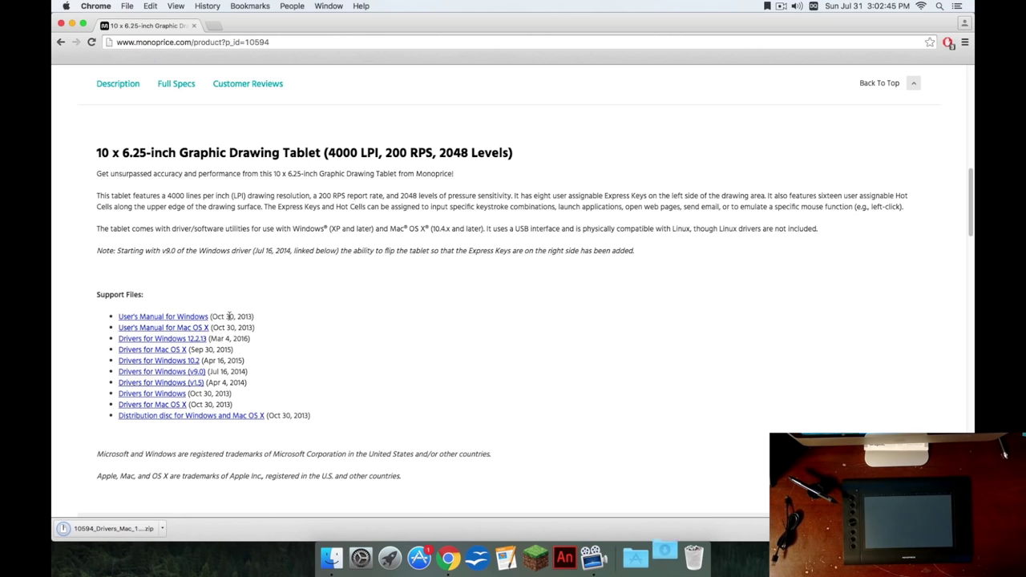
pyautogui.click(194, 25)
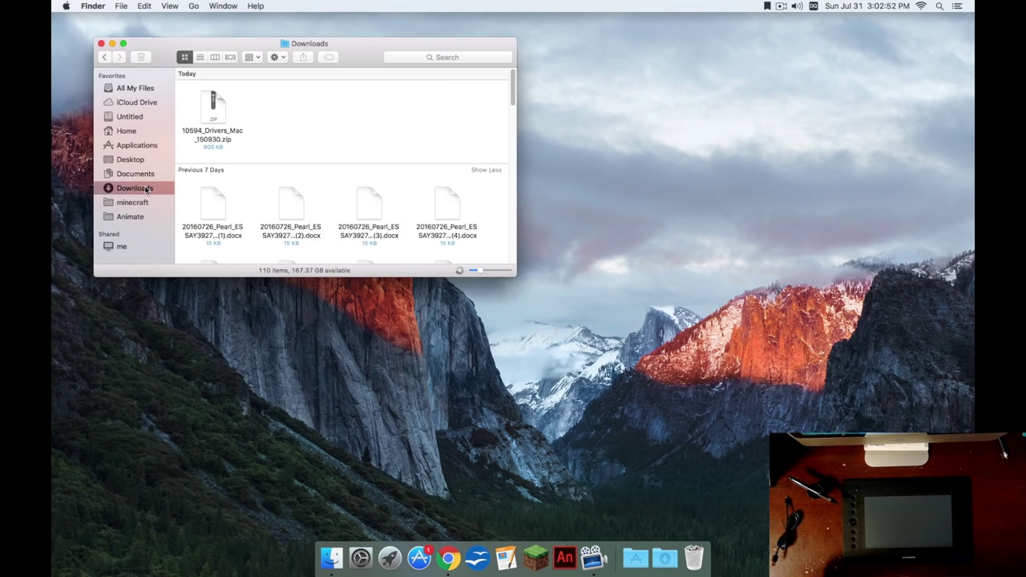
# Extract 10594_Drivers_Mac_150930.zip in Downloads and try opening the extracted 10594_Drivers_Mac_150930.pkg
pyautogui.click(213, 112)
pyautogui.doubleClick(213, 118)
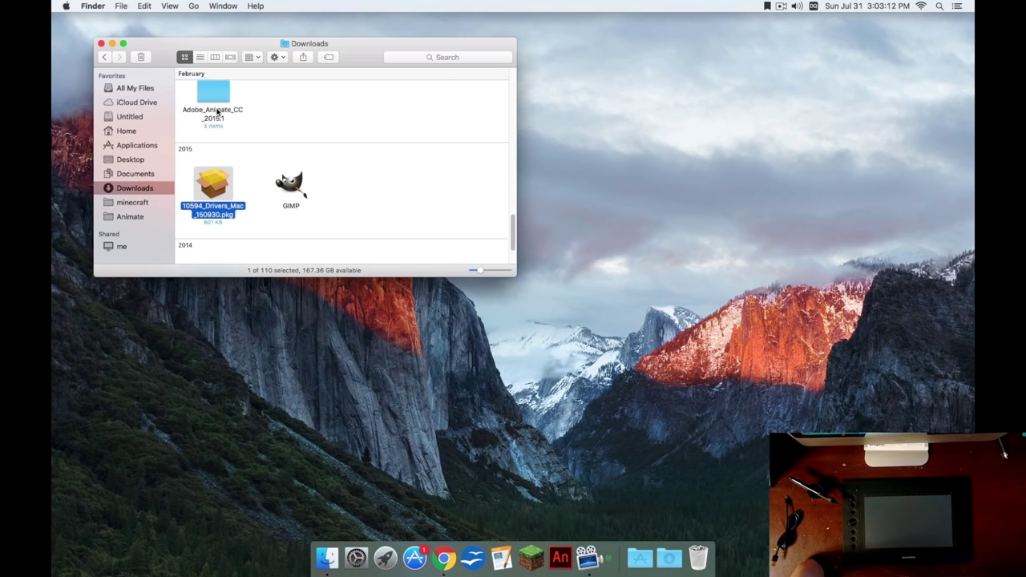
pyautogui.click(262, 181)
pyautogui.doubleClick(213, 184)
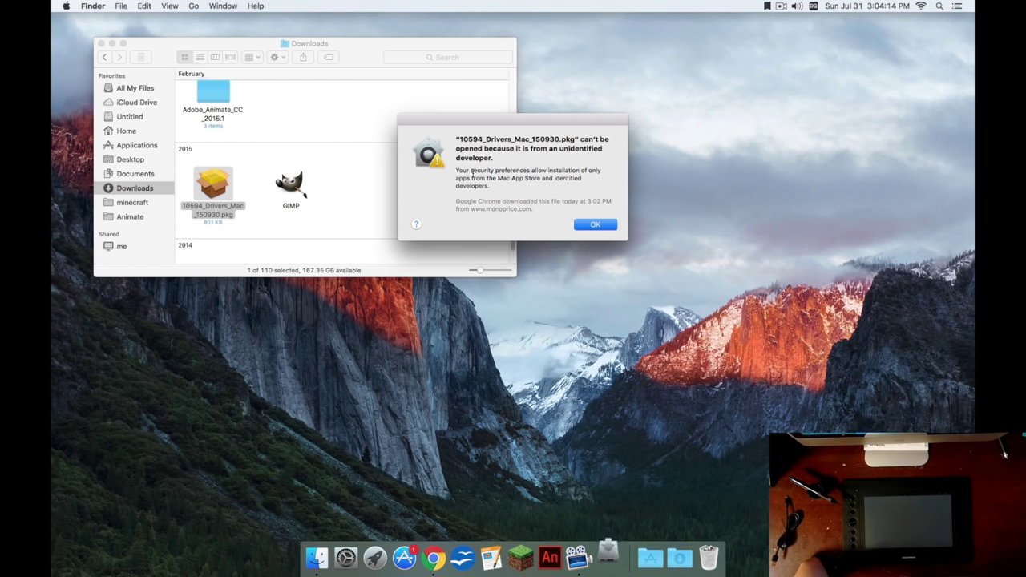
# Dismiss the unidentified-developer warning and launch System Preferences from the Dock
pyautogui.moveTo(476, 170); pyautogui.dragTo(603, 172)
pyautogui.click(595, 224)
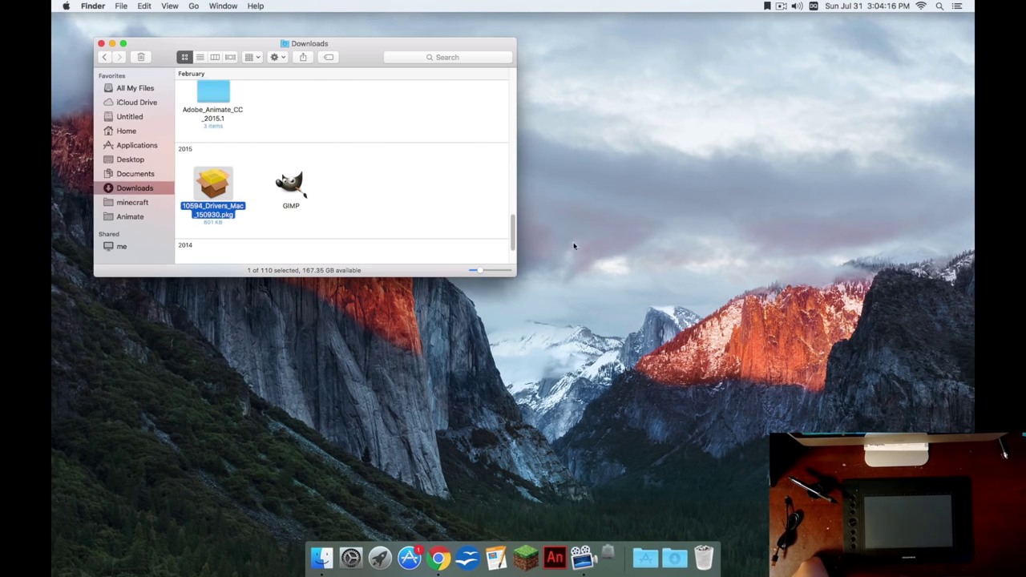
pyautogui.click(361, 559)
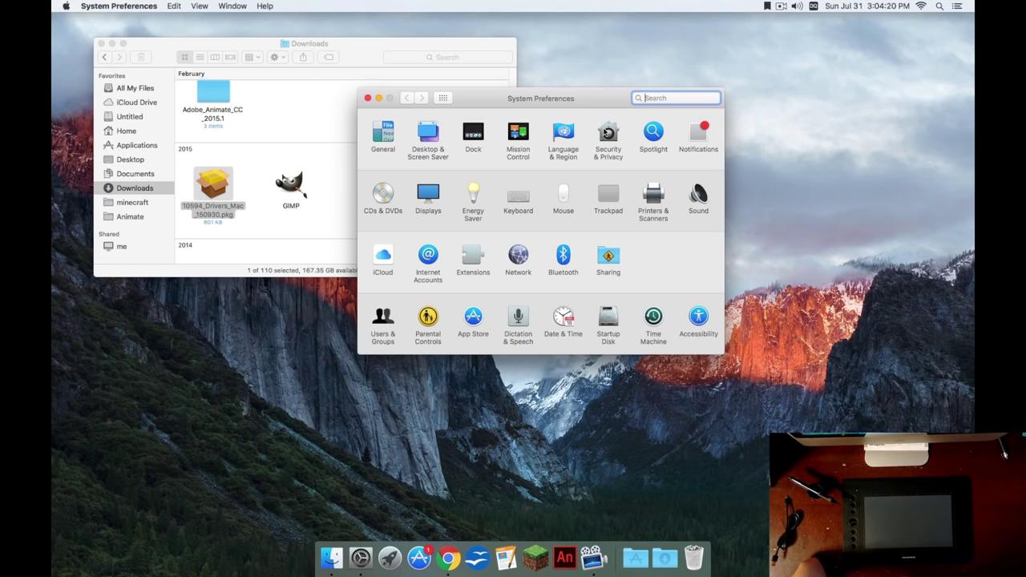
# Use Open Anyway in Security & Privacy's General settings to let the blocked driver package run
pyautogui.click(608, 133)
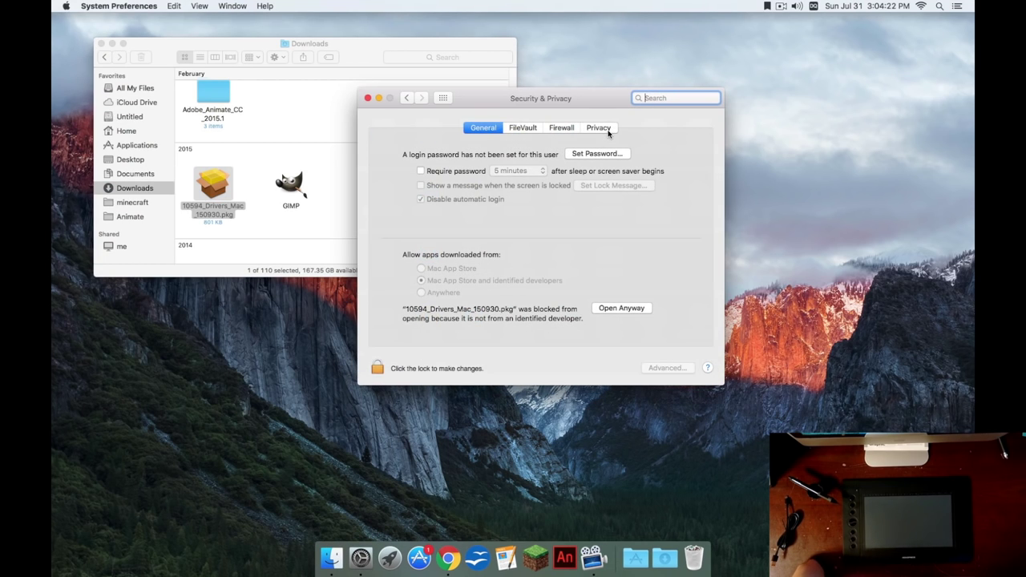
pyautogui.click(410, 320)
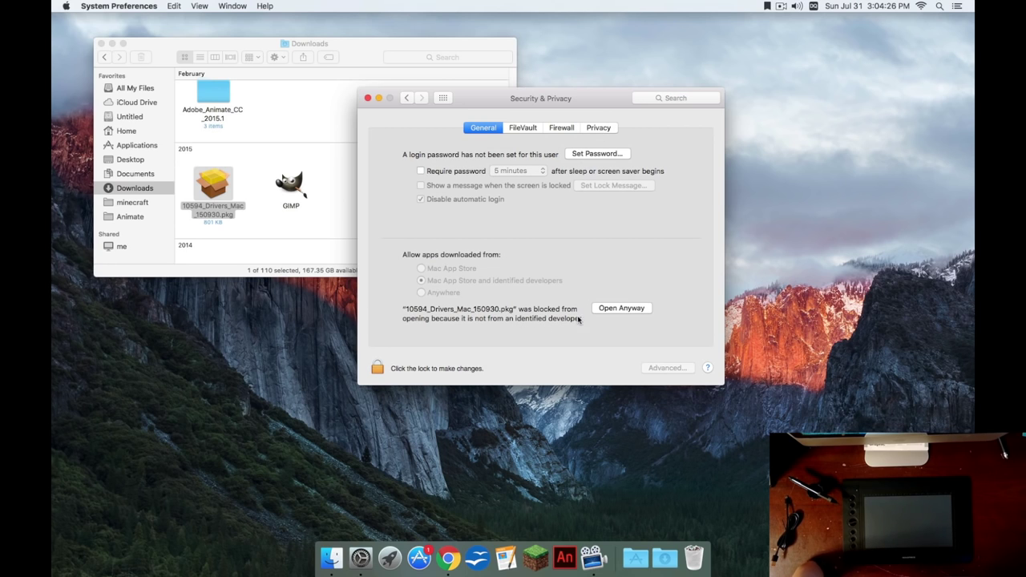
pyautogui.click(622, 311)
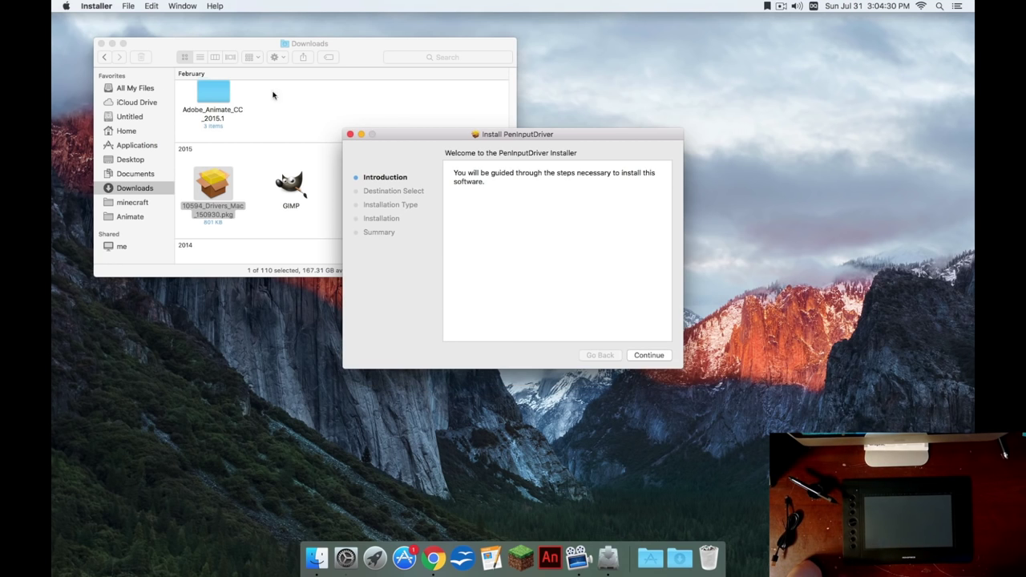
# Close the Downloads window and run the standard PenInputDriver installation
pyautogui.click(101, 43)
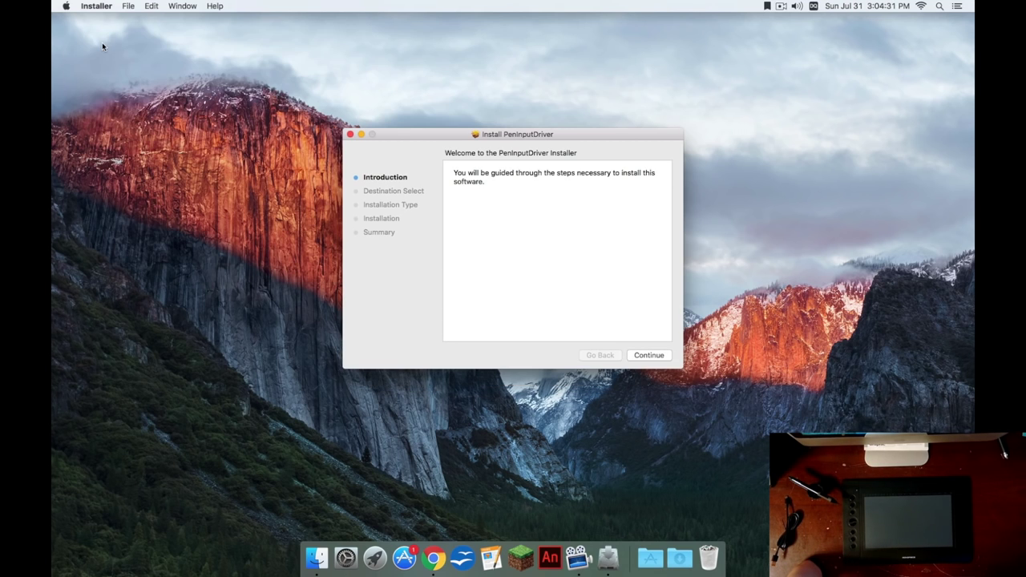
pyautogui.click(645, 357)
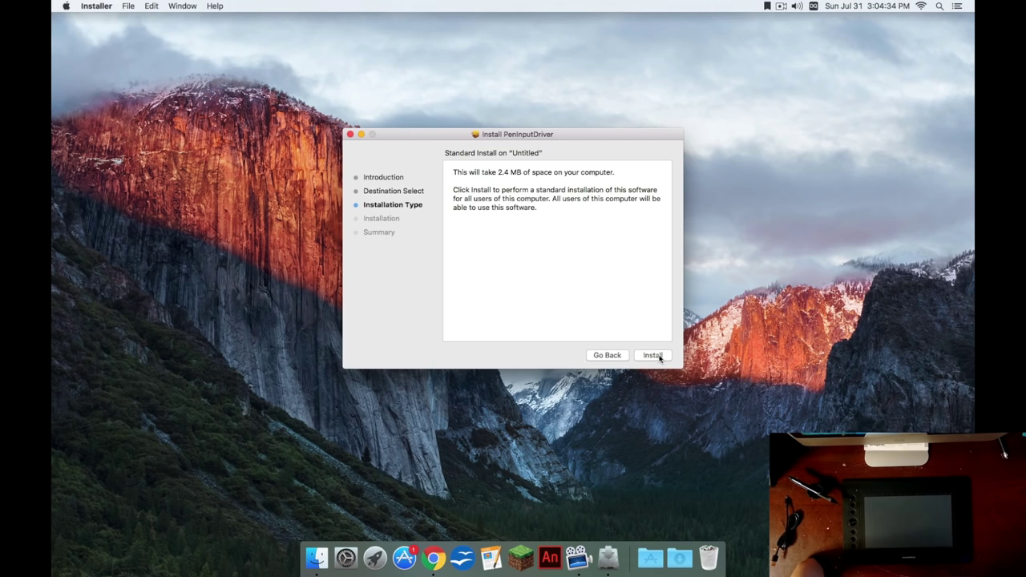
pyautogui.click(653, 356)
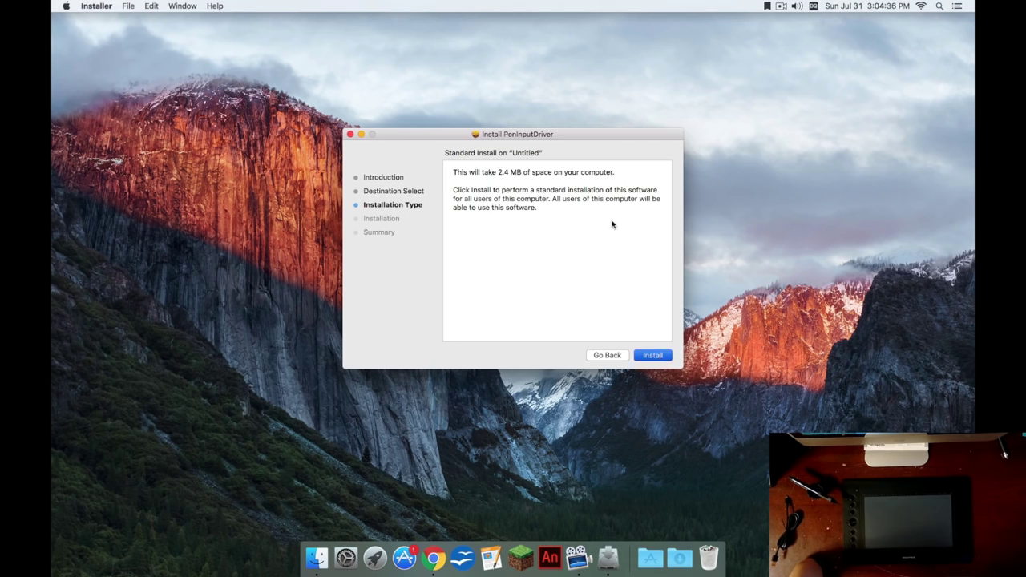
# Close the finished installer and move the Tablet Driver panel higher on screen
pyautogui.click(631, 292)
pyautogui.click(651, 355)
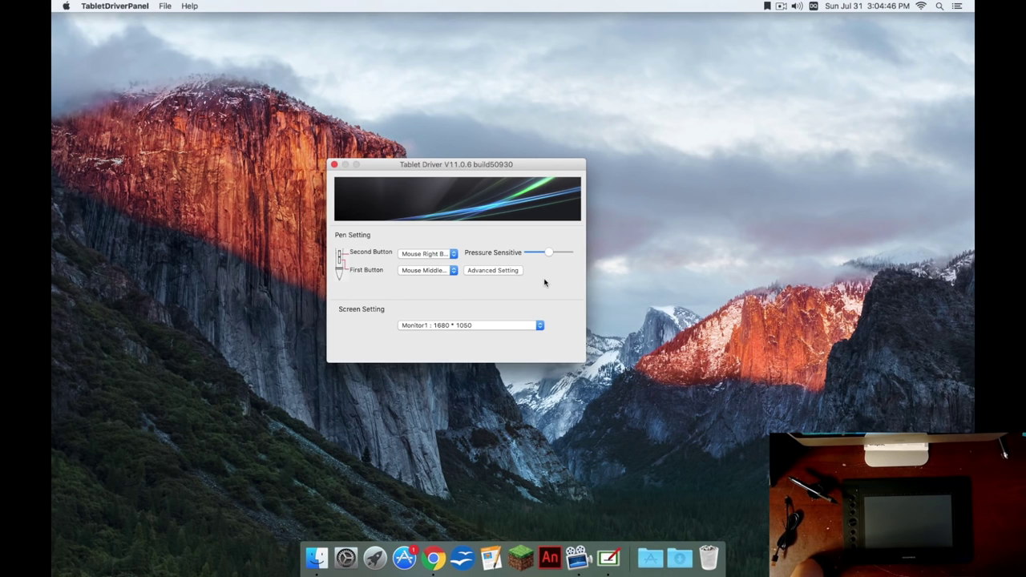
pyautogui.moveTo(489, 164); pyautogui.dragTo(560, 124)
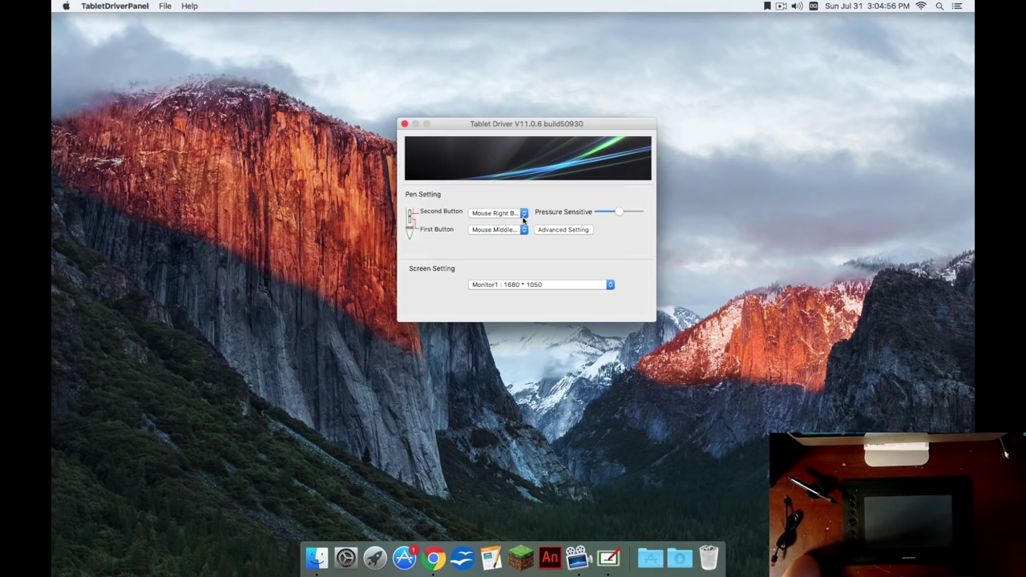
# Keep the second pen button on Mouse Right Button, set the first to Keyboard Key None, then open Advanced Setting
pyautogui.click(523, 217)
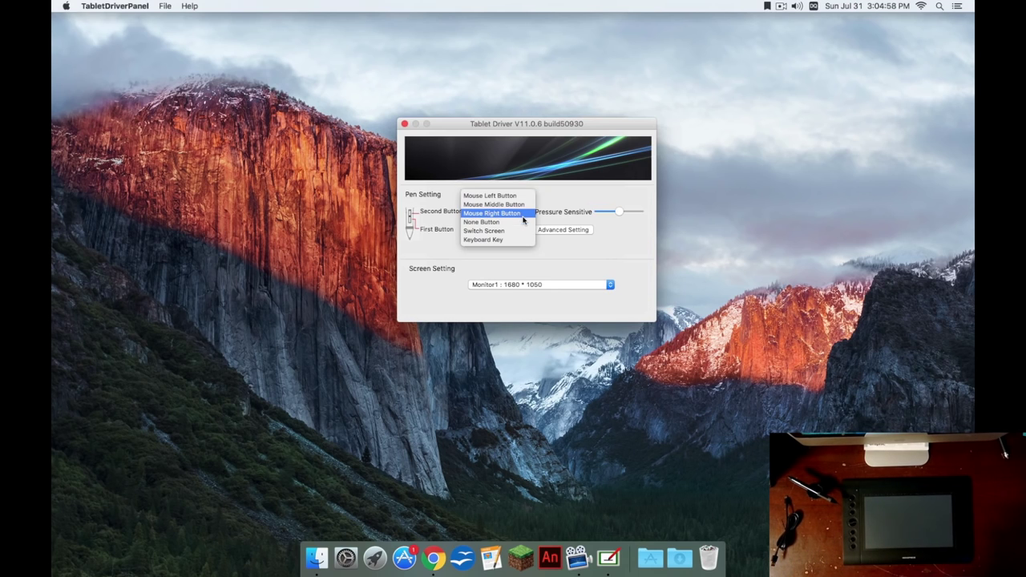
pyautogui.click(529, 213)
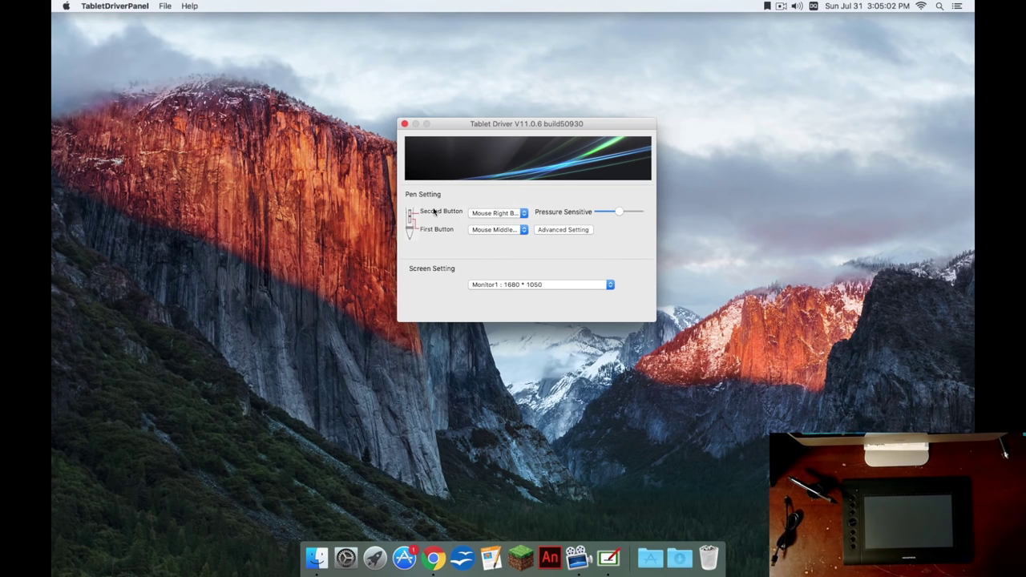
pyautogui.click(506, 231)
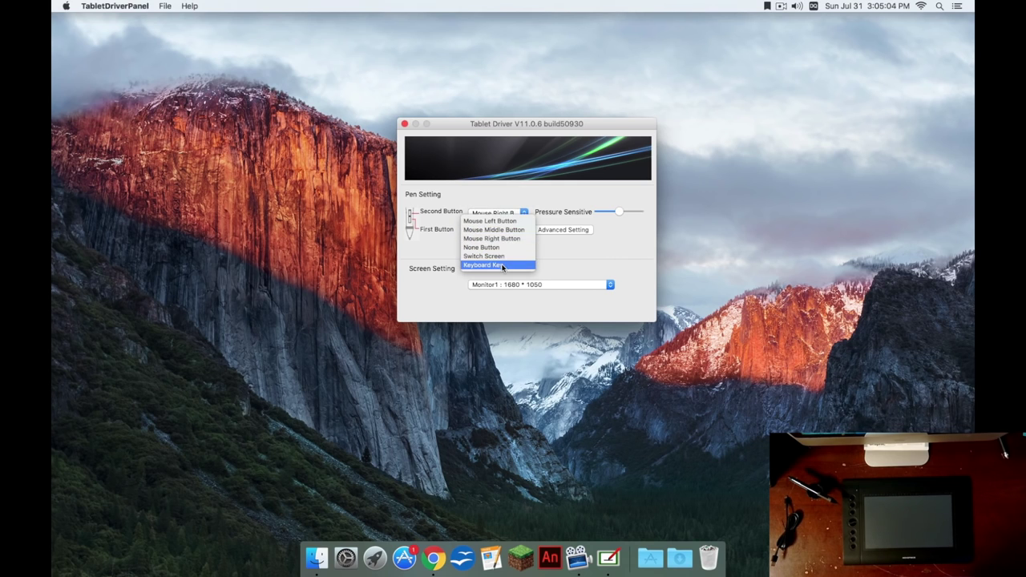
pyautogui.click(502, 256)
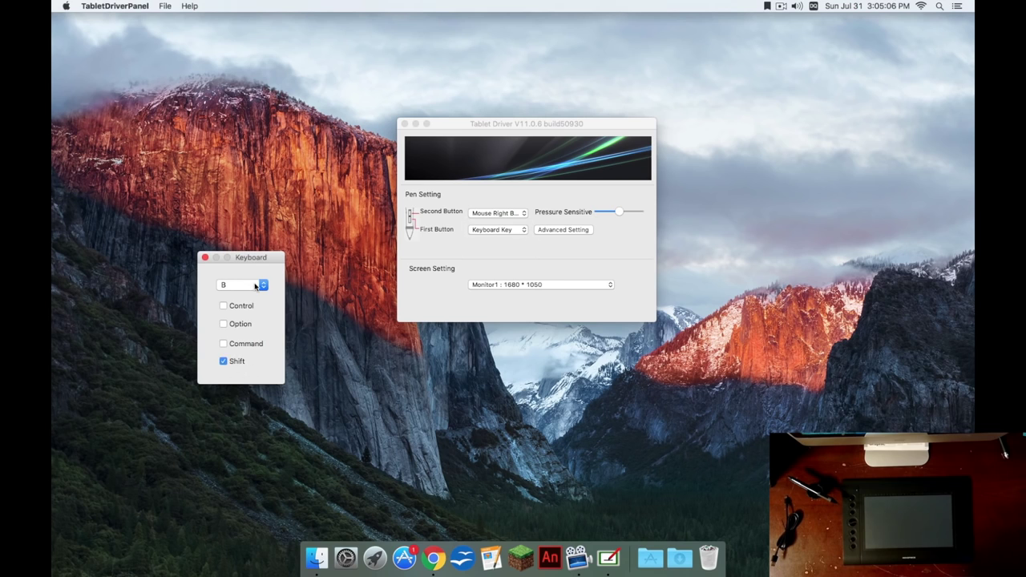
pyautogui.click(255, 286)
pyautogui.click(224, 535)
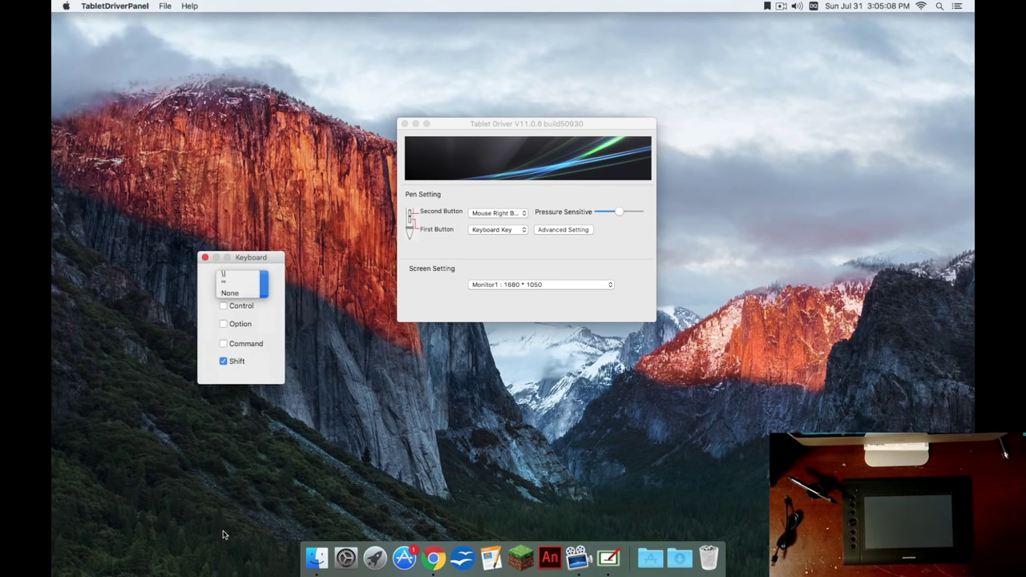
pyautogui.click(205, 259)
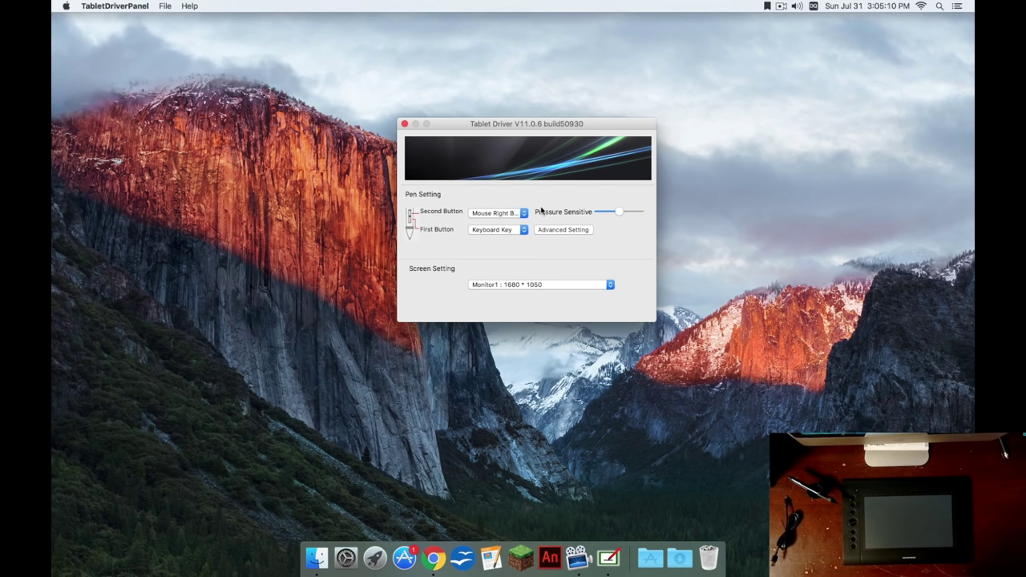
pyautogui.click(562, 230)
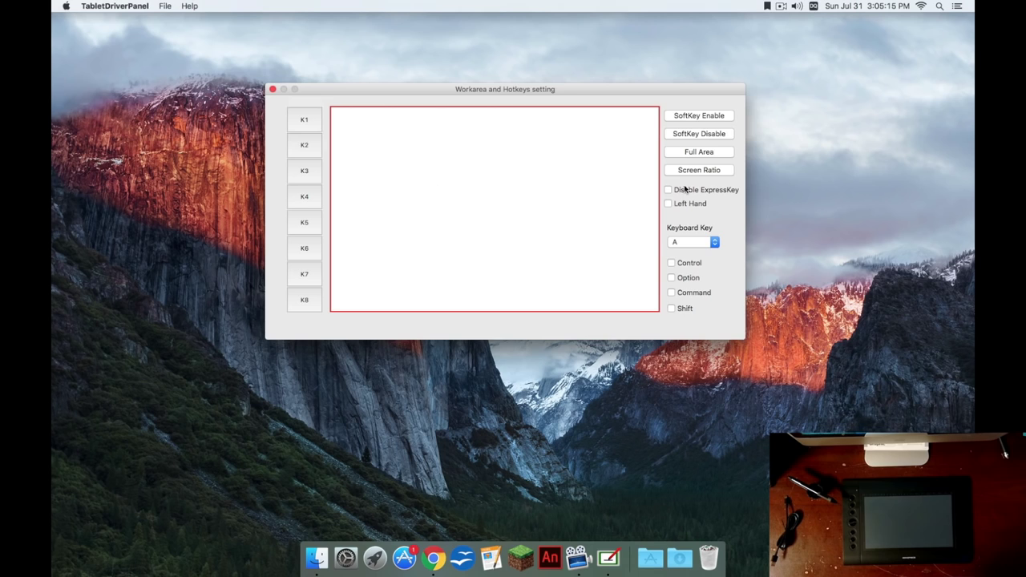
# Enable the soft-key row and inspect the assignments of soft keys S3, S16 and S1
pyautogui.click(699, 116)
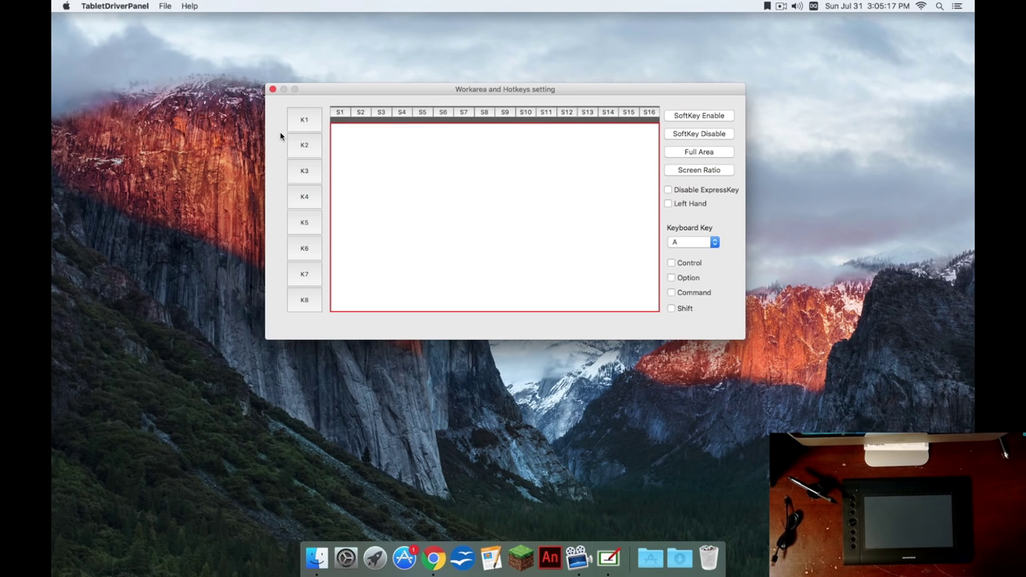
pyautogui.click(381, 113)
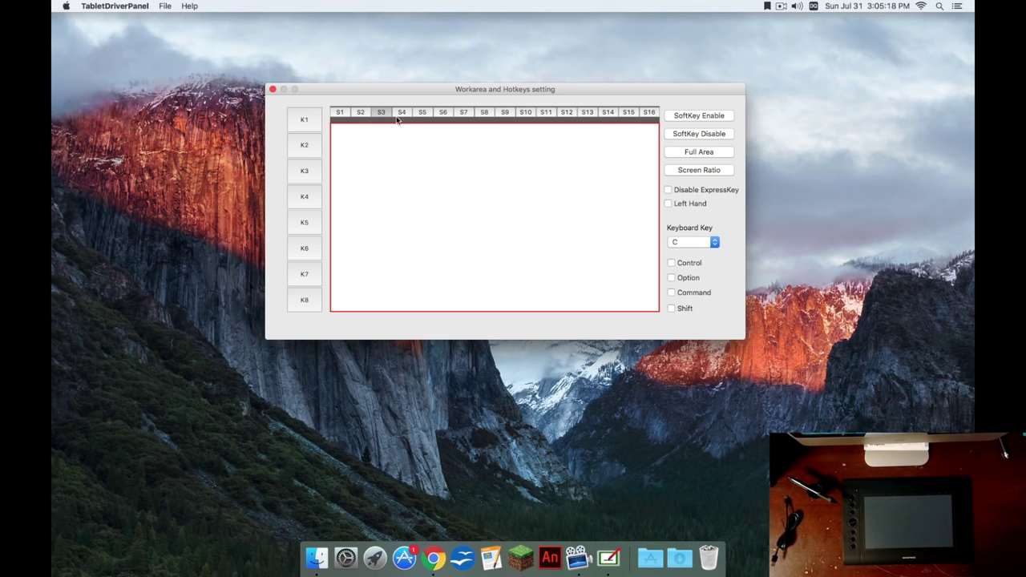
pyautogui.click(650, 113)
pyautogui.click(339, 112)
# Review express keys K1 through K8's current shortcuts, finding K8 mapped to H, and reselect K1
pyautogui.click(304, 119)
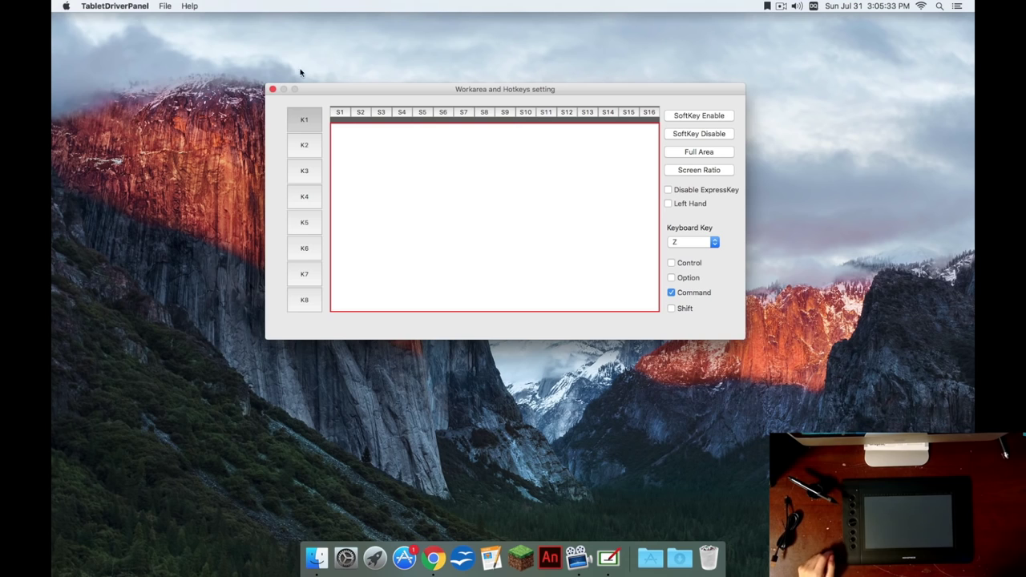
pyautogui.click(304, 144)
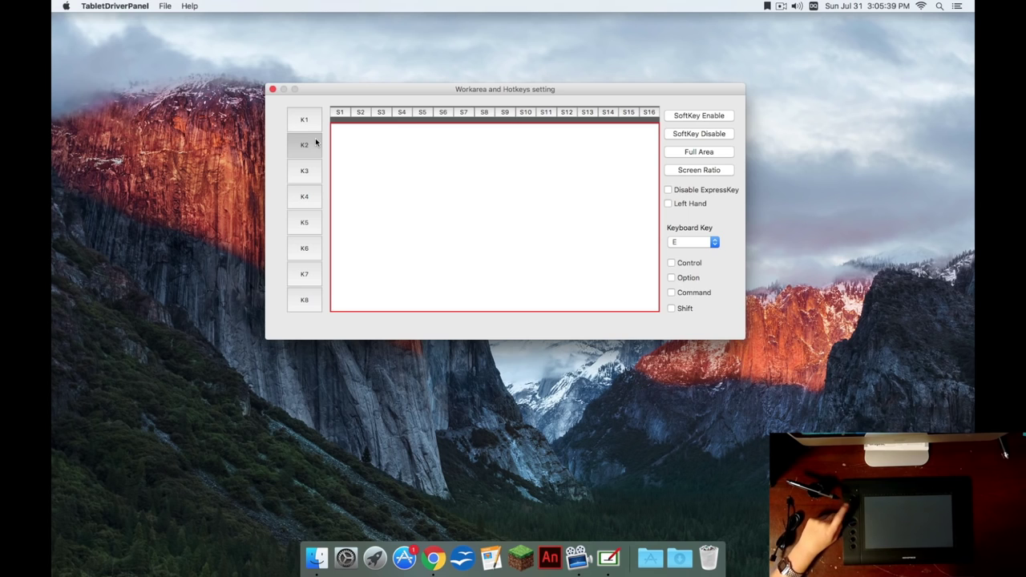
pyautogui.click(308, 174)
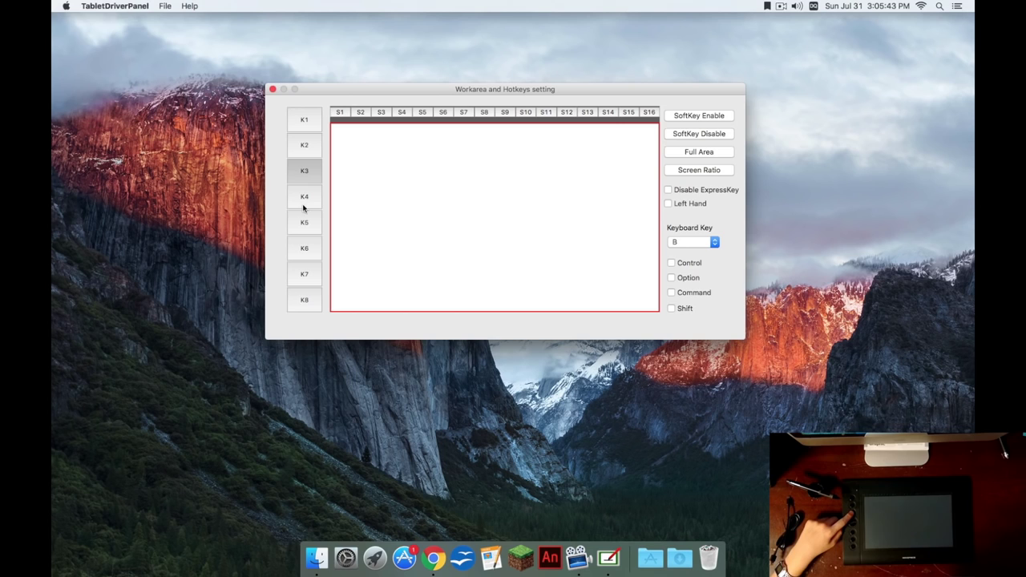
pyautogui.click(305, 196)
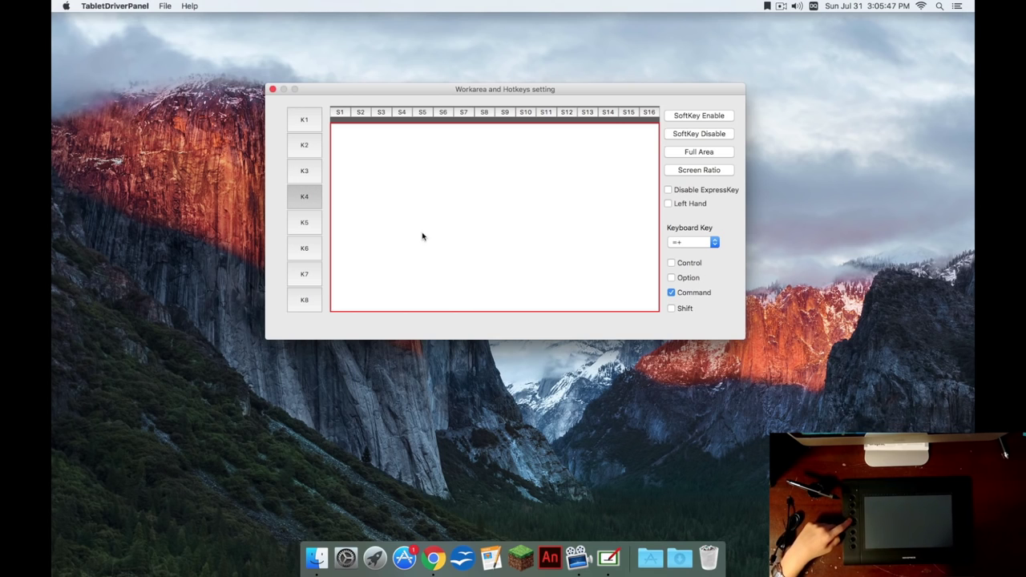
pyautogui.click(308, 222)
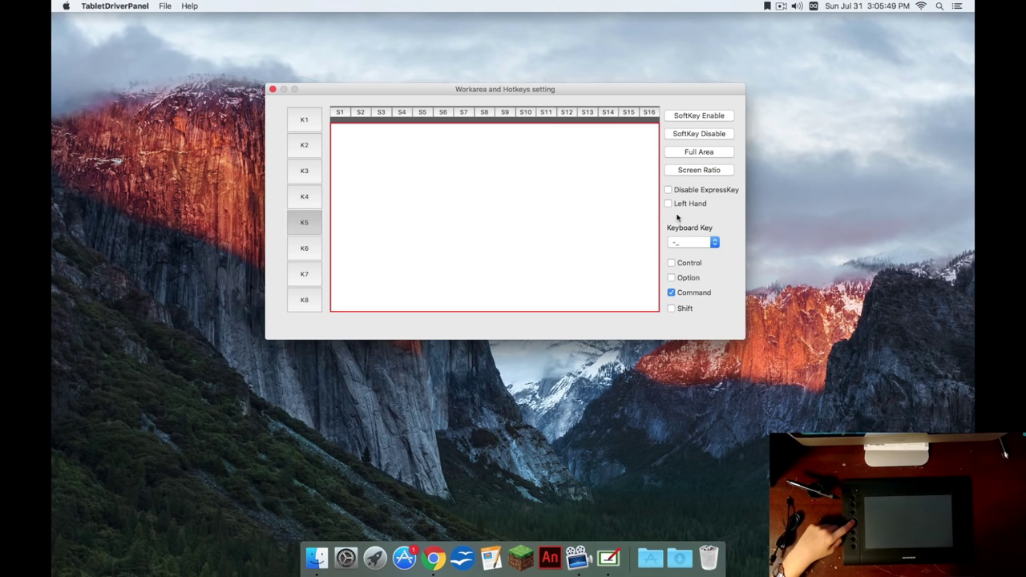
pyautogui.click(305, 250)
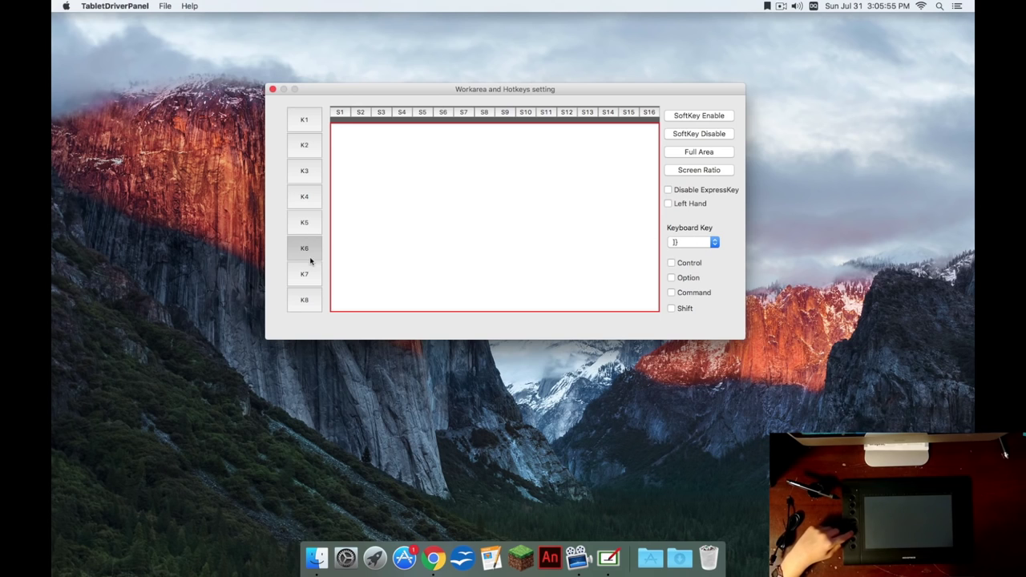
pyautogui.click(311, 272)
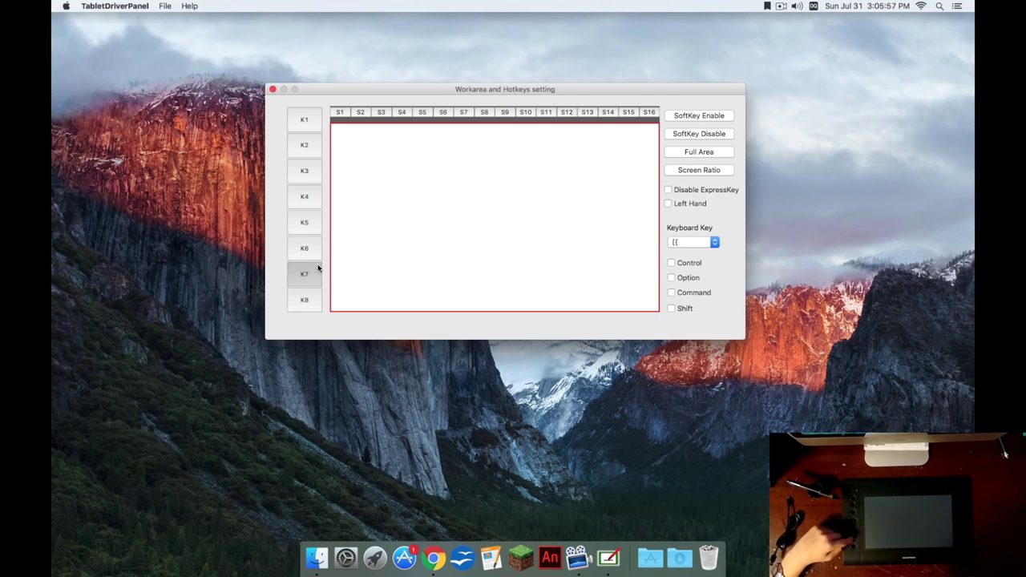
pyautogui.click(302, 298)
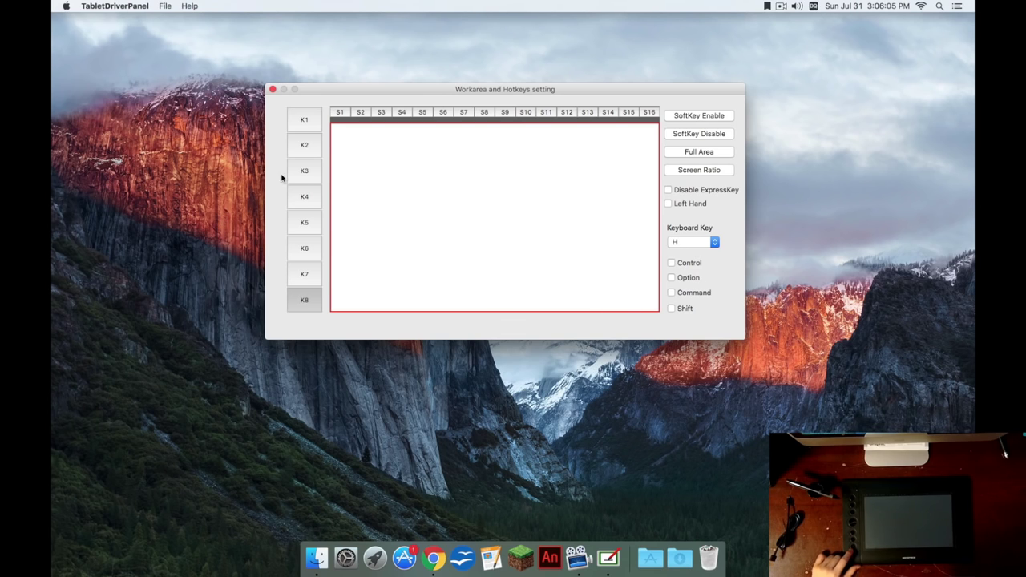
pyautogui.click(297, 121)
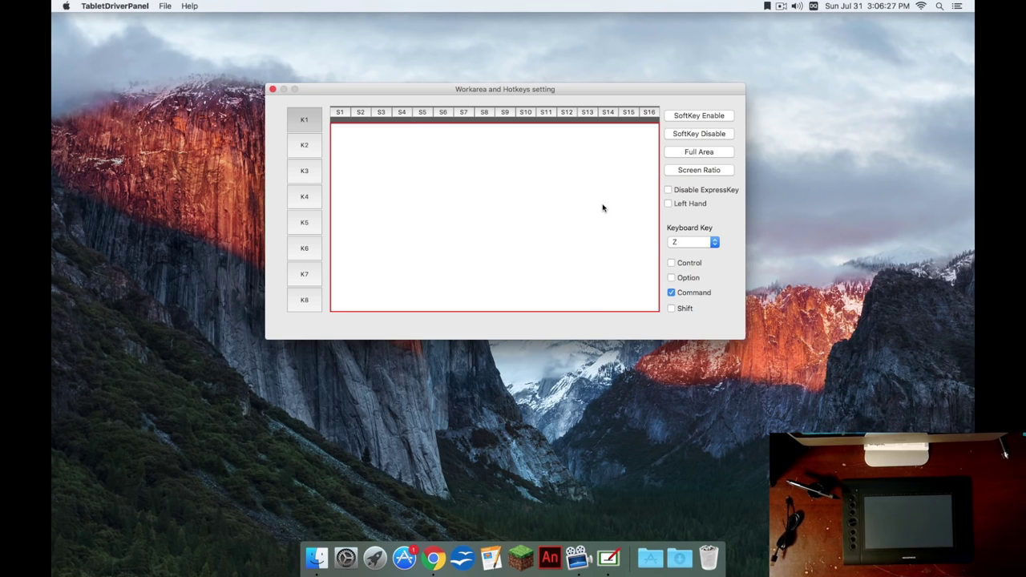
# Remap express key K1 to /?, K2 to a new key, K3 to N and K4 to the right bracket
pyautogui.click(693, 247)
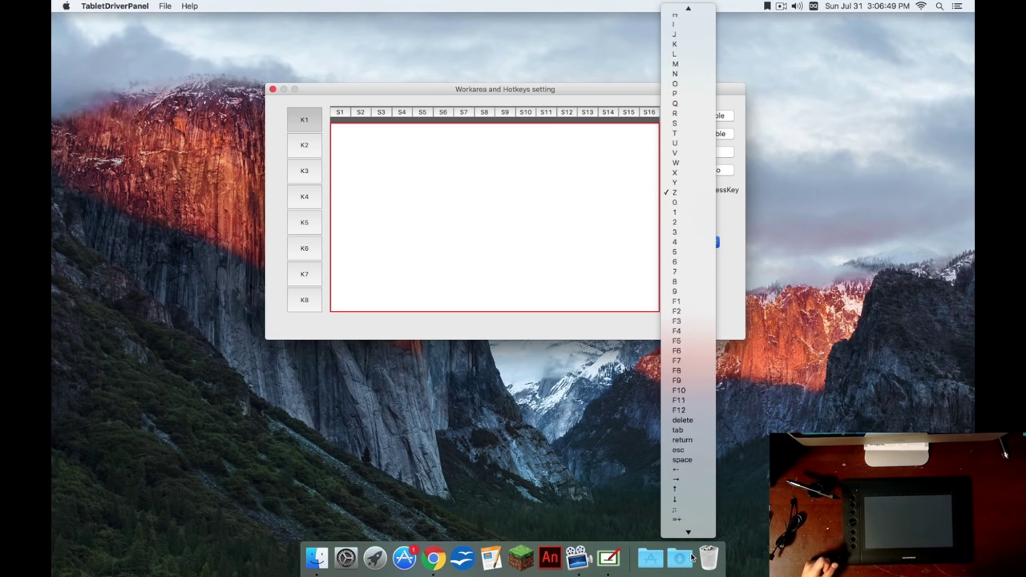
pyautogui.click(689, 471)
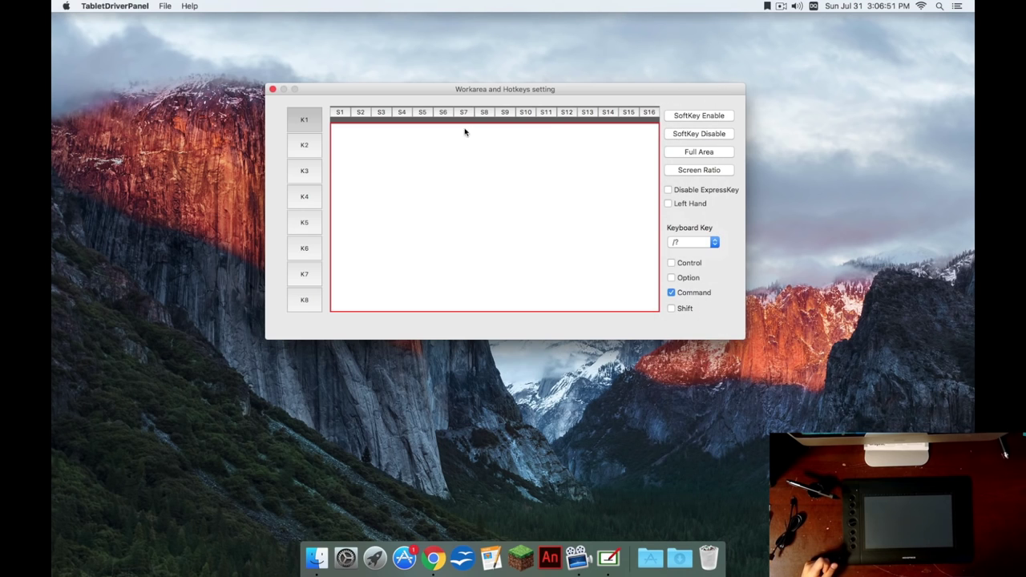
pyautogui.click(316, 145)
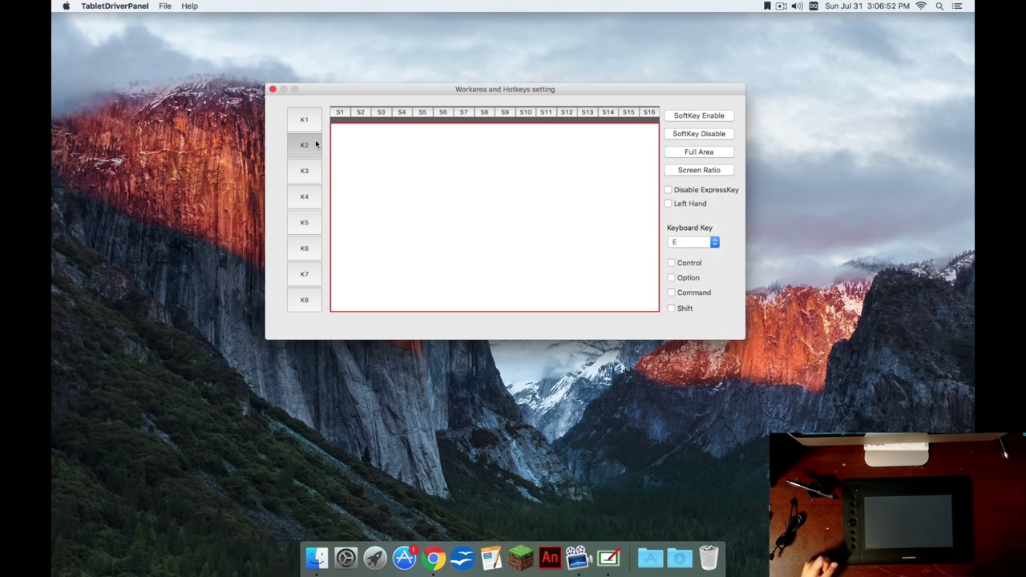
pyautogui.click(702, 243)
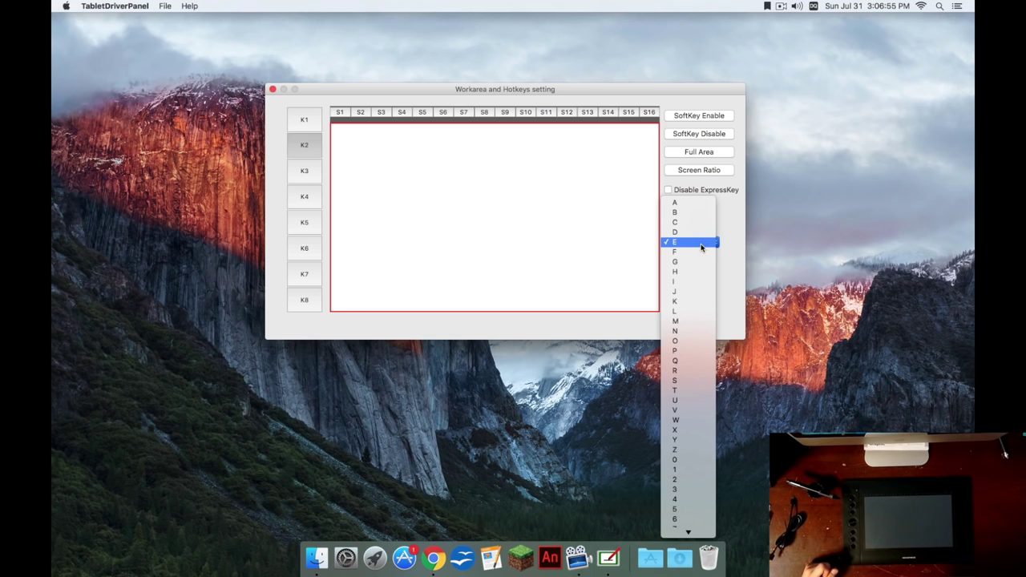
pyautogui.click(702, 241)
pyautogui.click(303, 171)
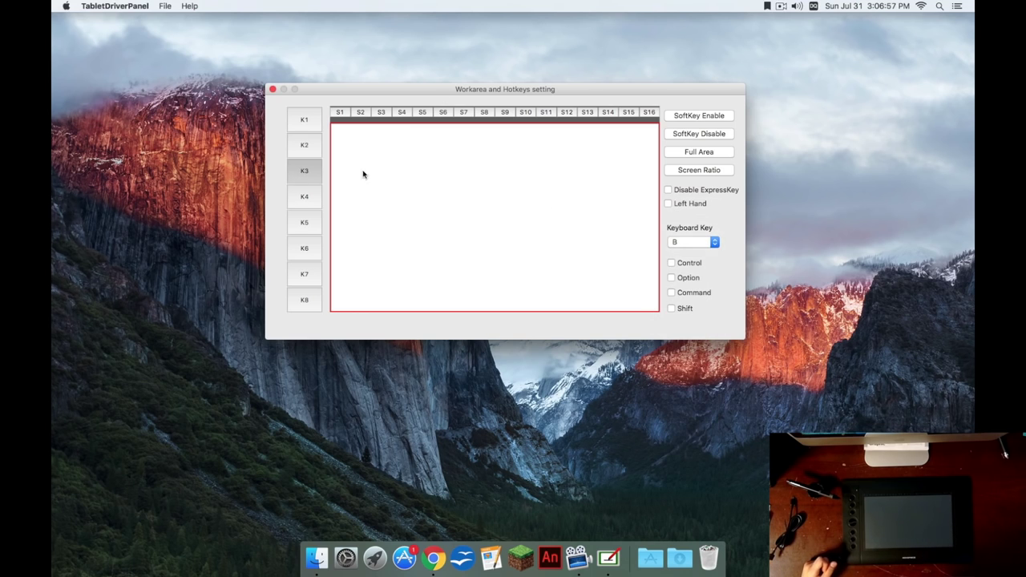
pyautogui.click(714, 242)
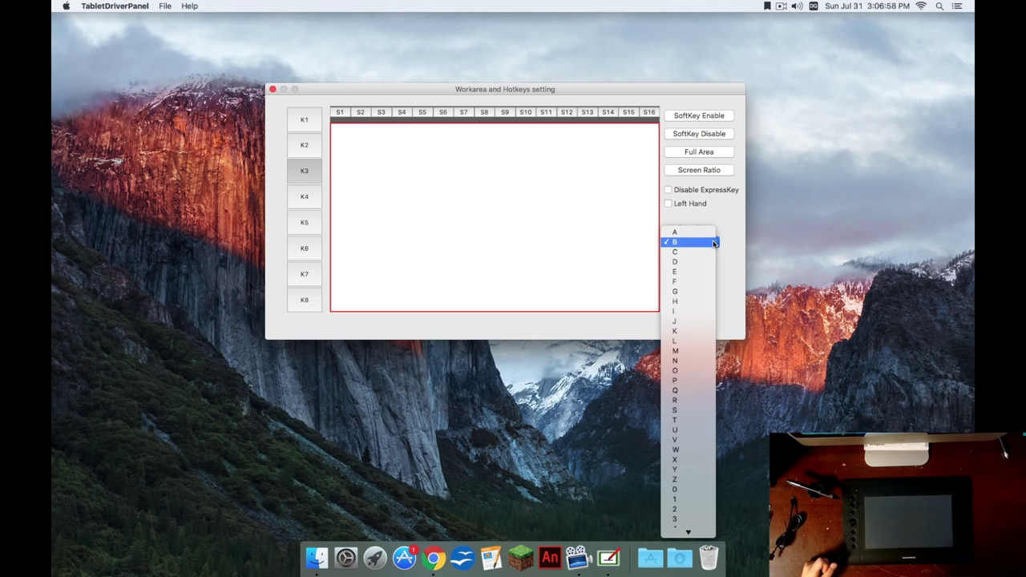
pyautogui.click(697, 360)
pyautogui.click(304, 196)
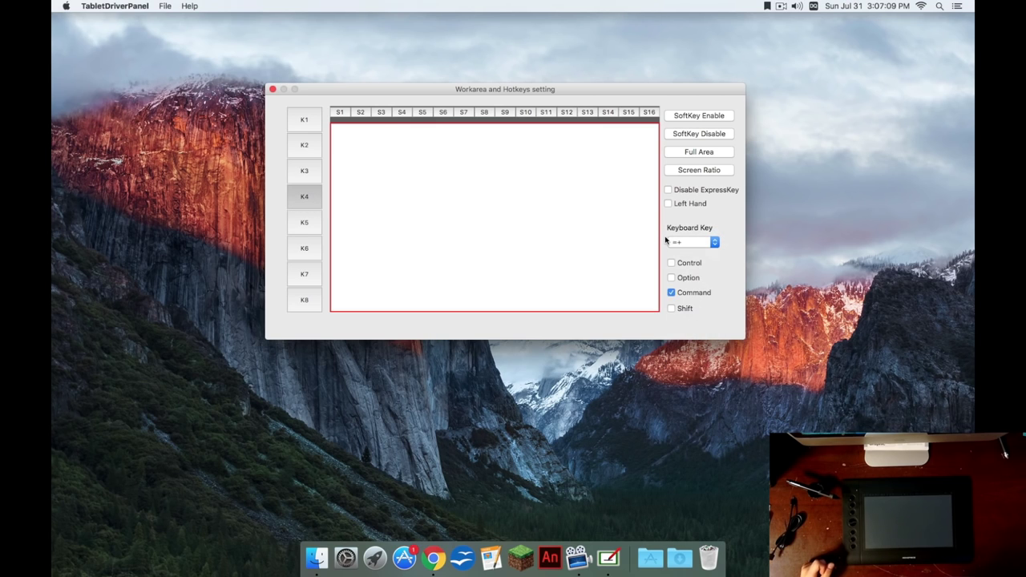
pyautogui.click(693, 243)
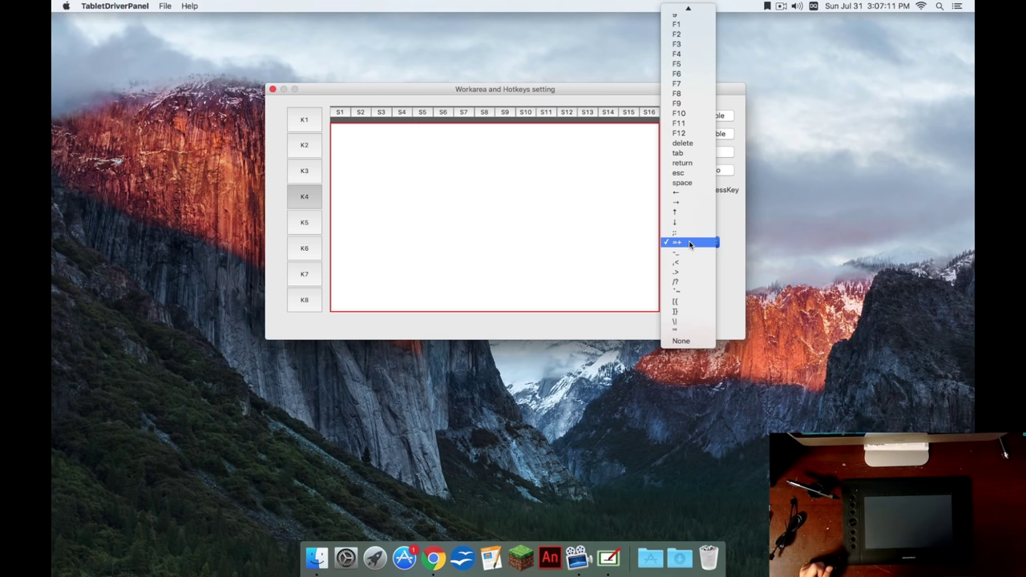
pyautogui.click(698, 313)
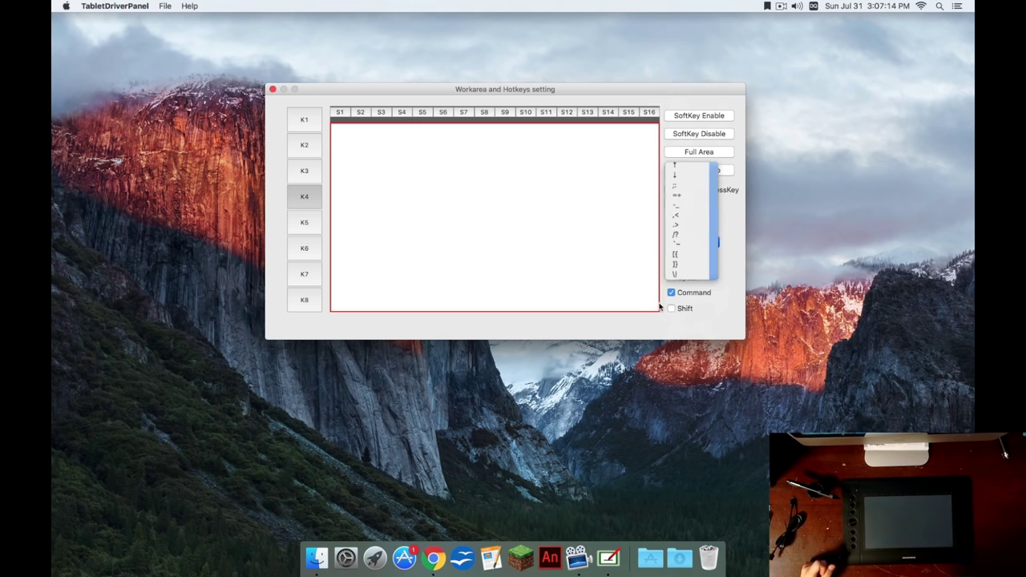
# Remap express keys K5 and K6 to =+, K7 to -_, and K8 to a new key
pyautogui.click(294, 226)
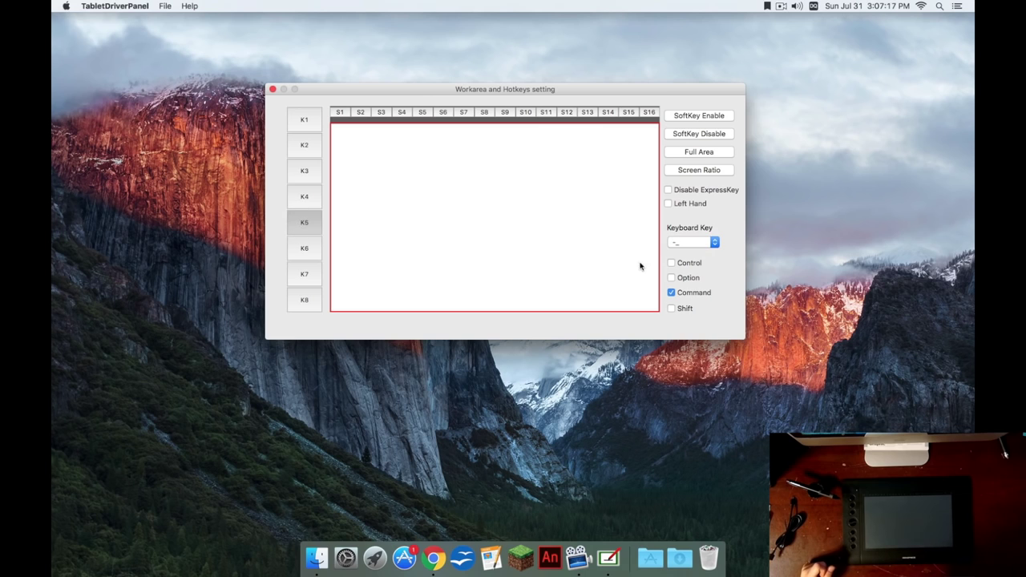
pyautogui.click(694, 242)
pyautogui.click(695, 321)
pyautogui.click(295, 253)
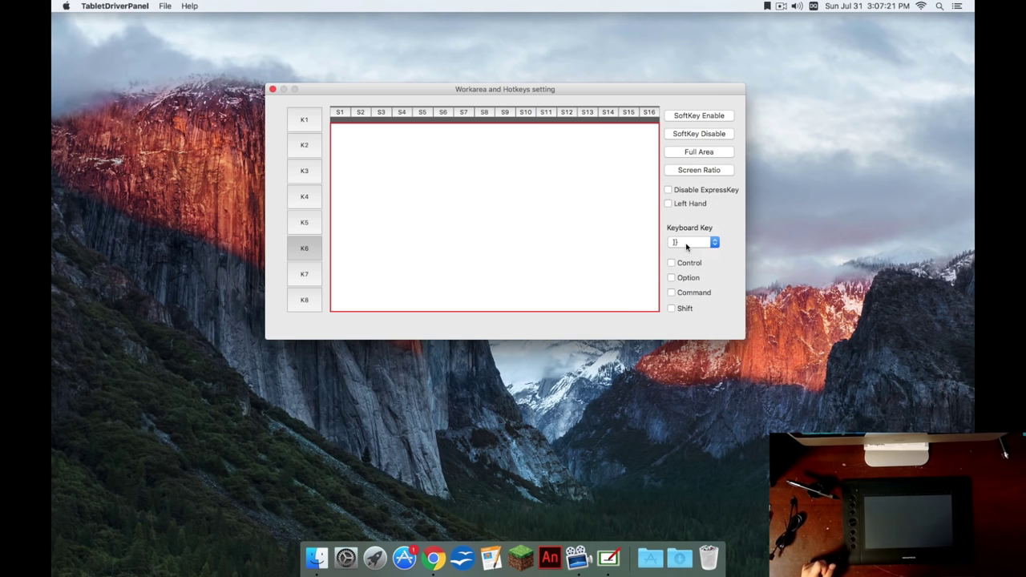
pyautogui.click(686, 244)
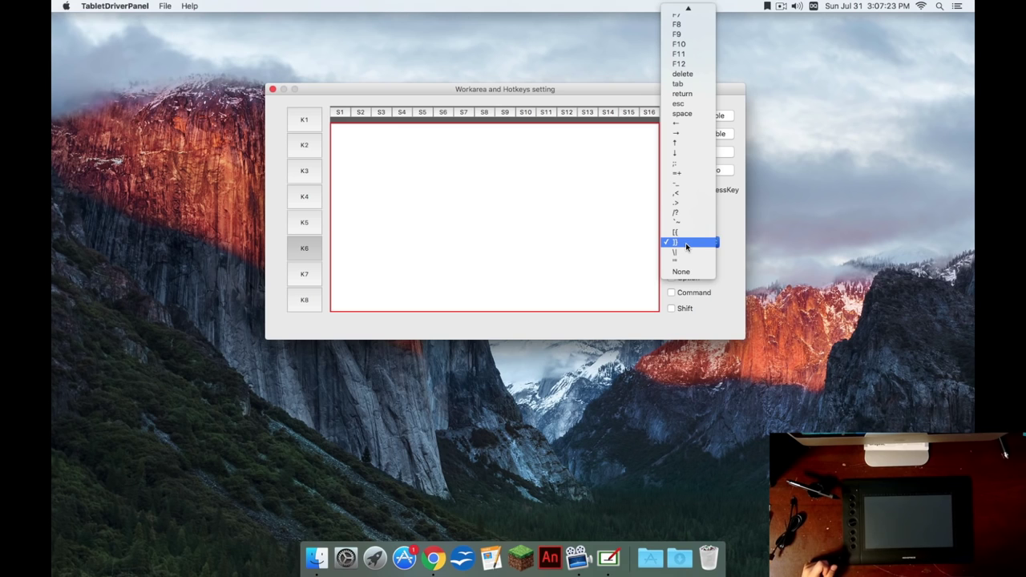
pyautogui.click(683, 172)
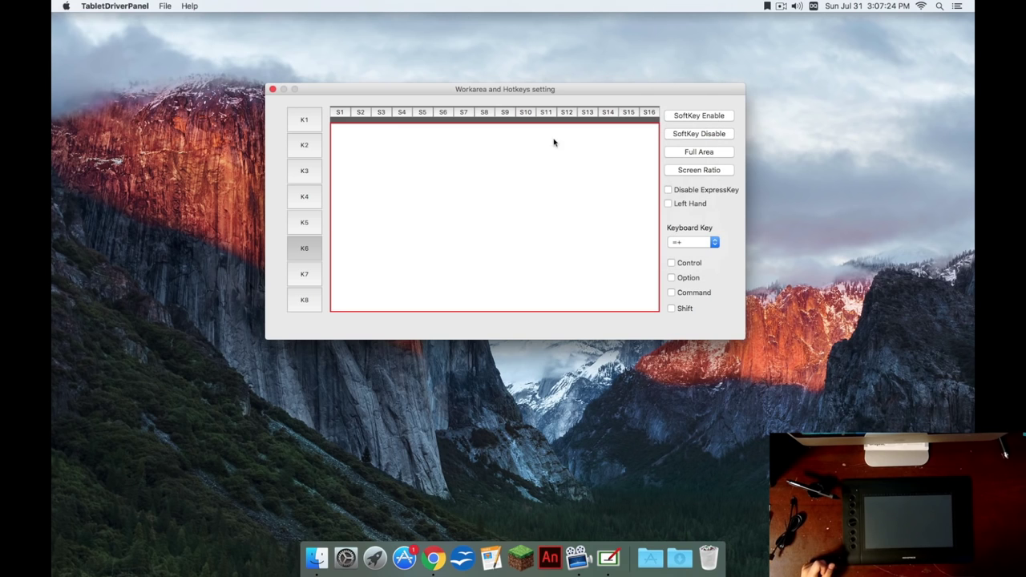
pyautogui.click(304, 277)
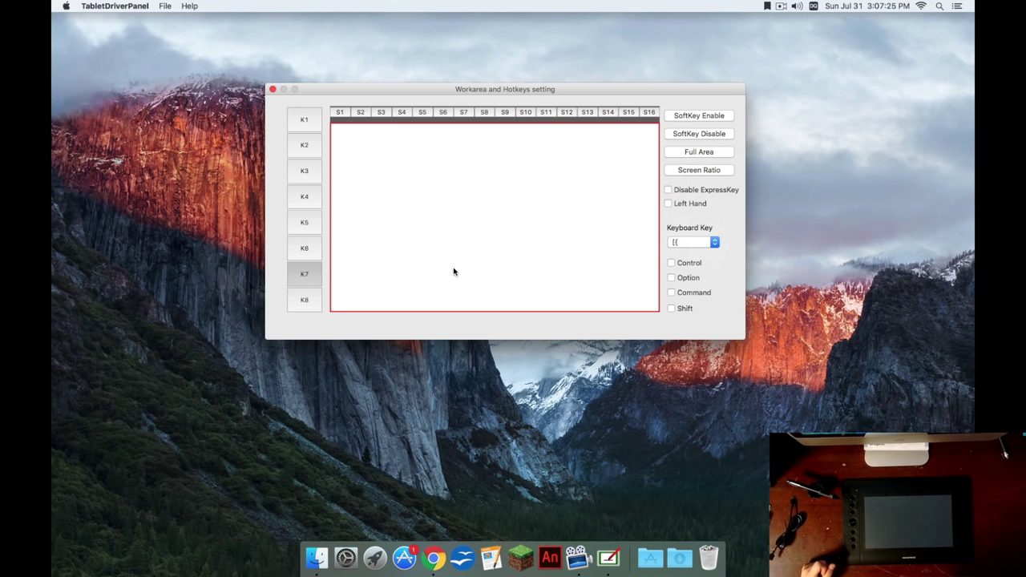
pyautogui.click(680, 243)
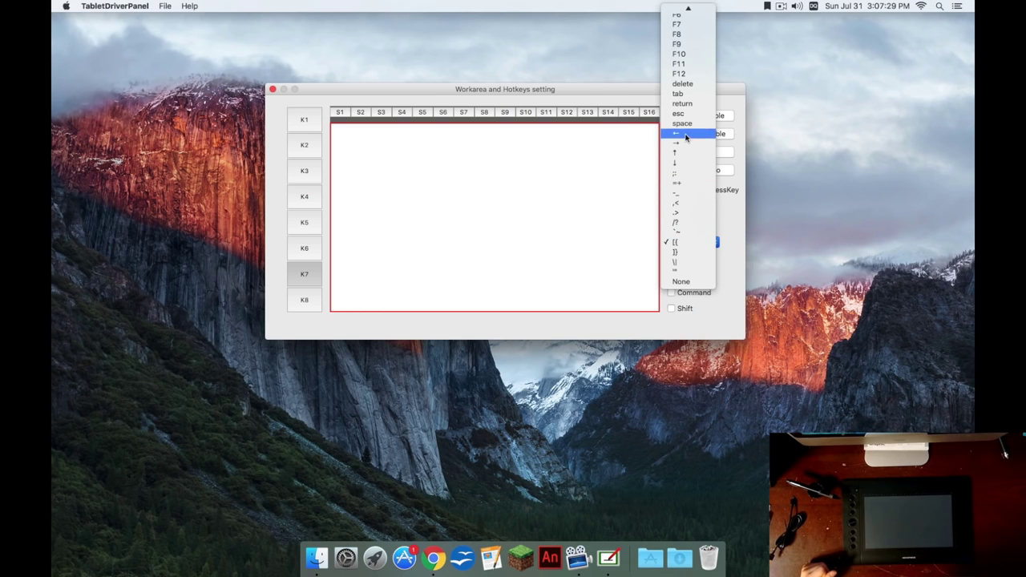
pyautogui.click(683, 193)
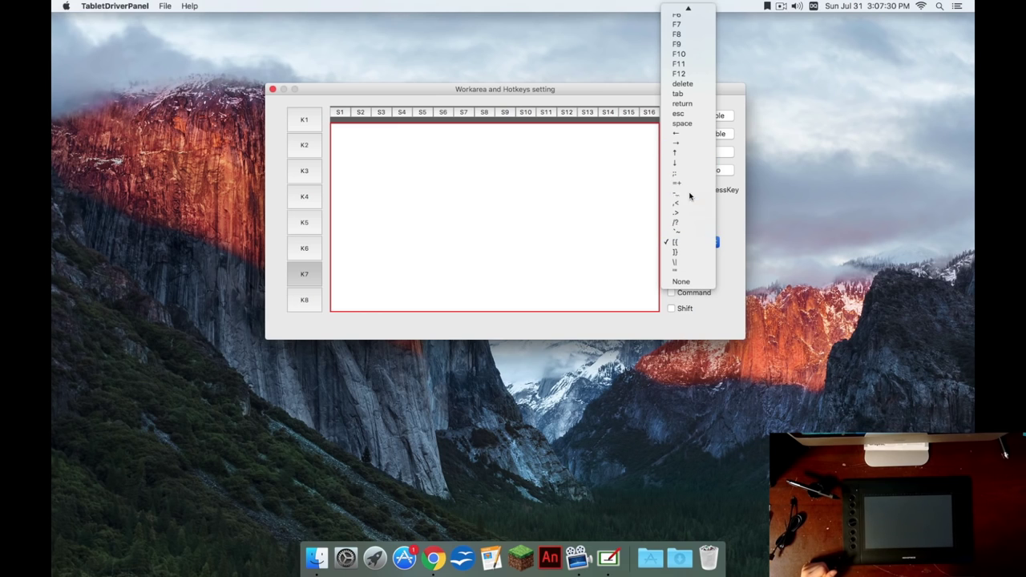
pyautogui.click(300, 303)
pyautogui.click(694, 245)
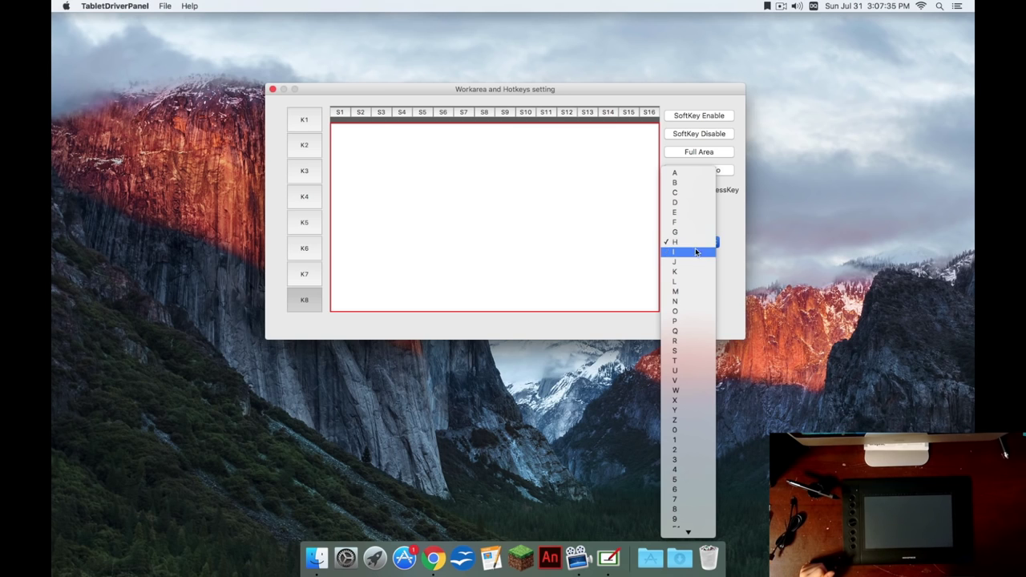
pyautogui.click(697, 266)
# Verify the saved shortcuts on K1 through K8, then select soft key S1
pyautogui.click(313, 126)
pyautogui.click(311, 144)
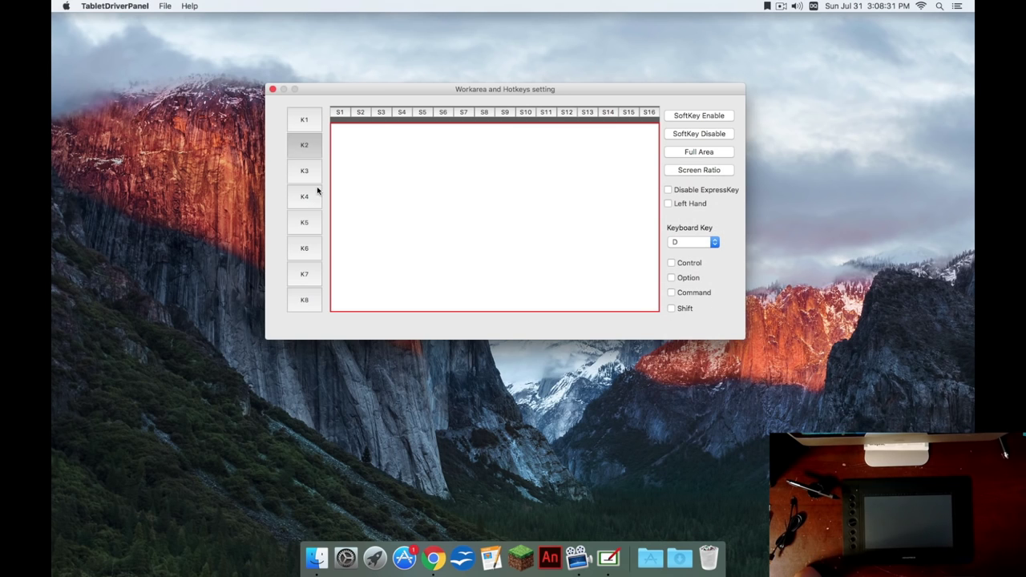
pyautogui.click(313, 171)
pyautogui.click(314, 196)
pyautogui.click(303, 222)
pyautogui.click(300, 248)
pyautogui.click(305, 274)
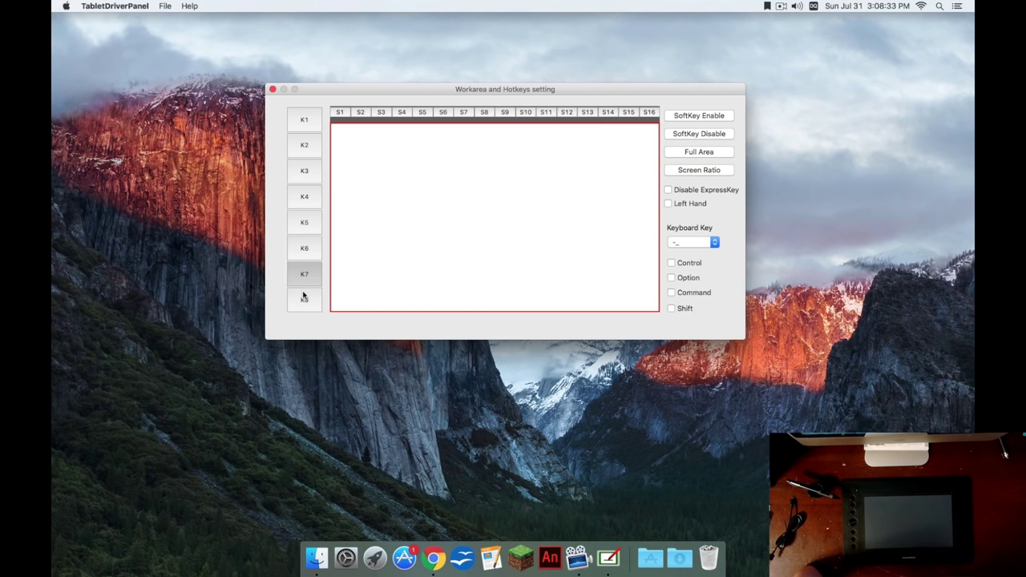
pyautogui.click(305, 298)
pyautogui.click(306, 120)
pyautogui.click(308, 143)
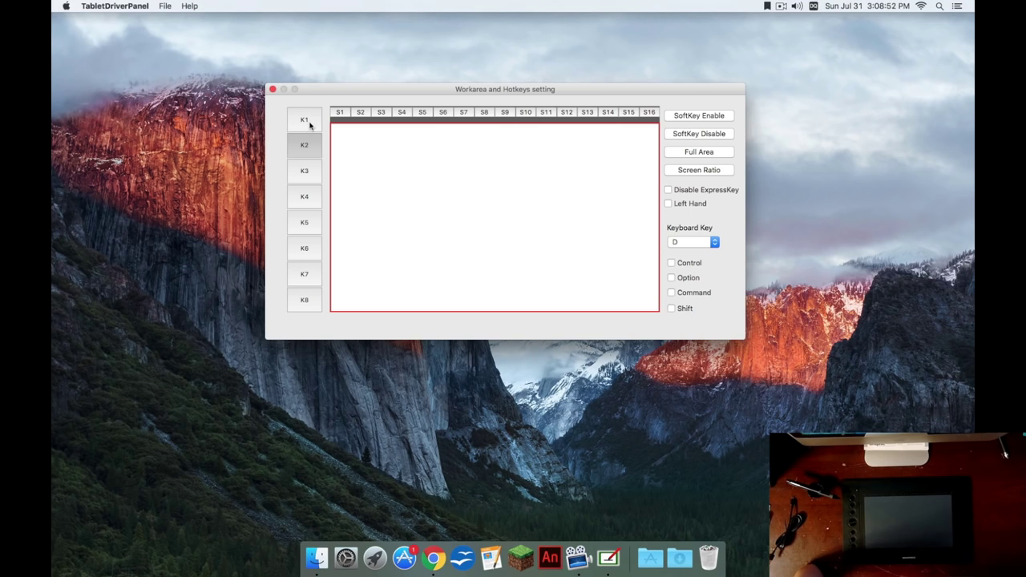
pyautogui.click(304, 121)
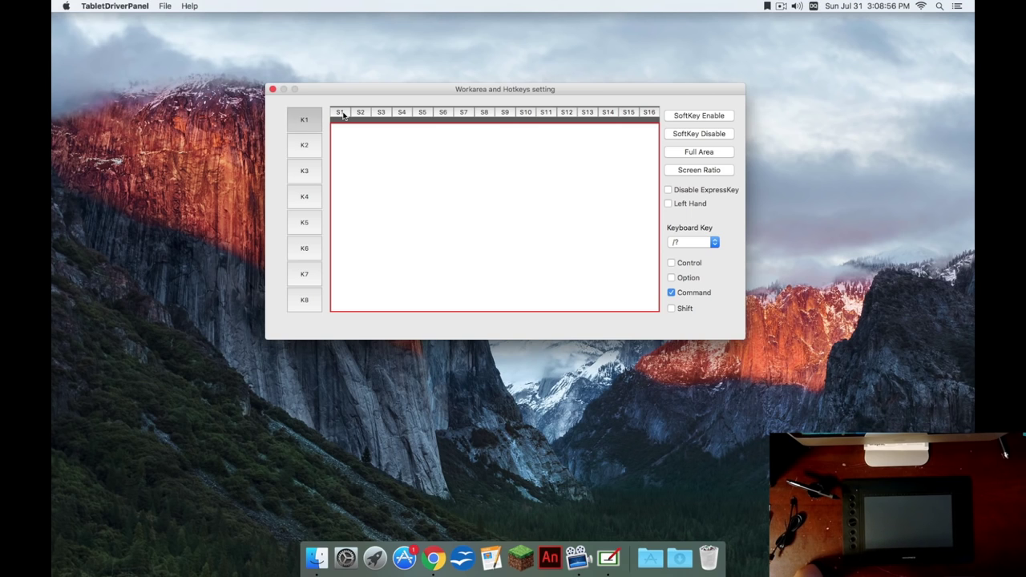
pyautogui.click(342, 114)
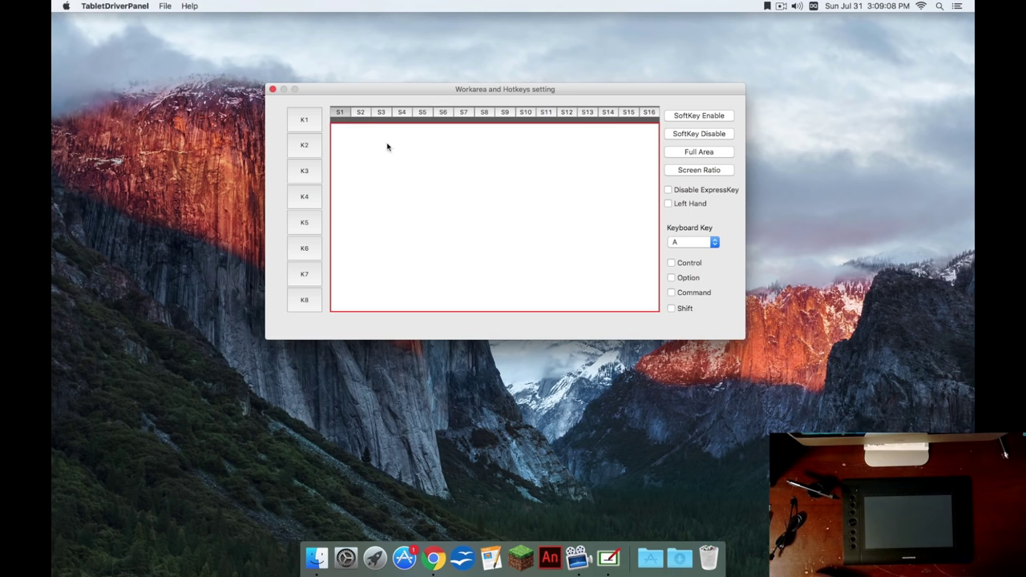
# Assign soft key S1 to .>, S2 to a new key, S3 to X and S4 to delete
pyautogui.click(704, 243)
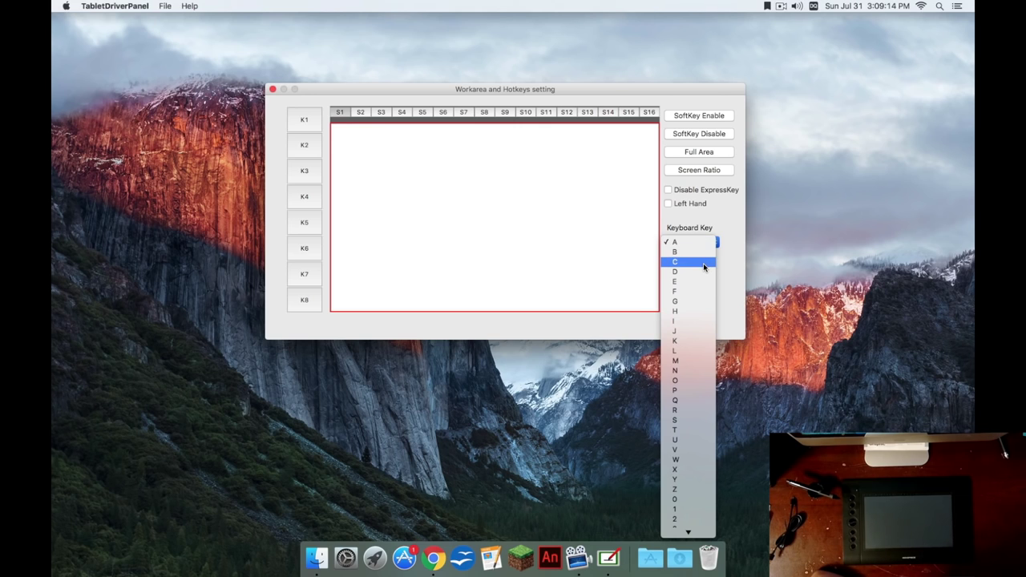
pyautogui.click(688, 461)
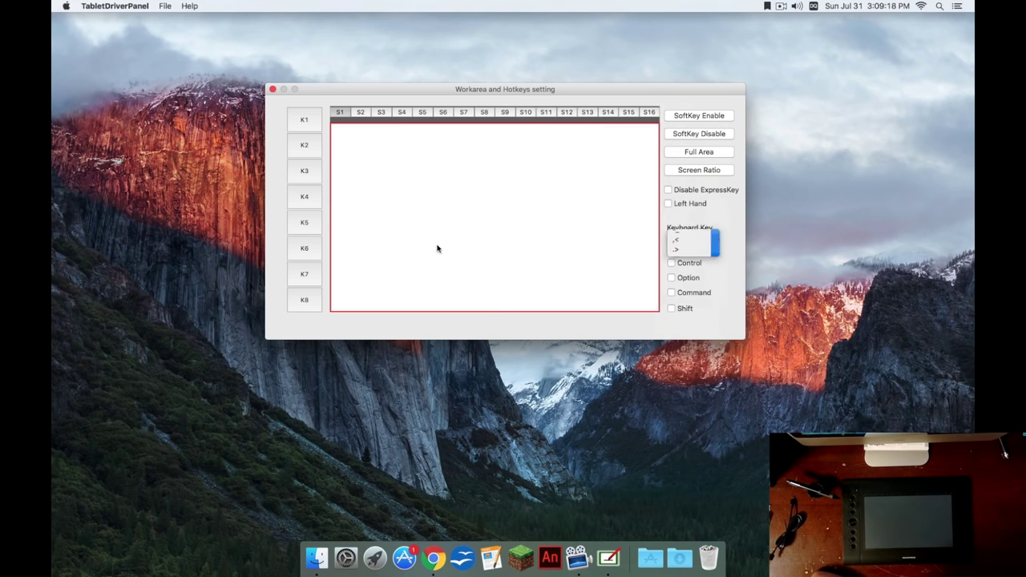
pyautogui.click(358, 113)
pyautogui.click(686, 243)
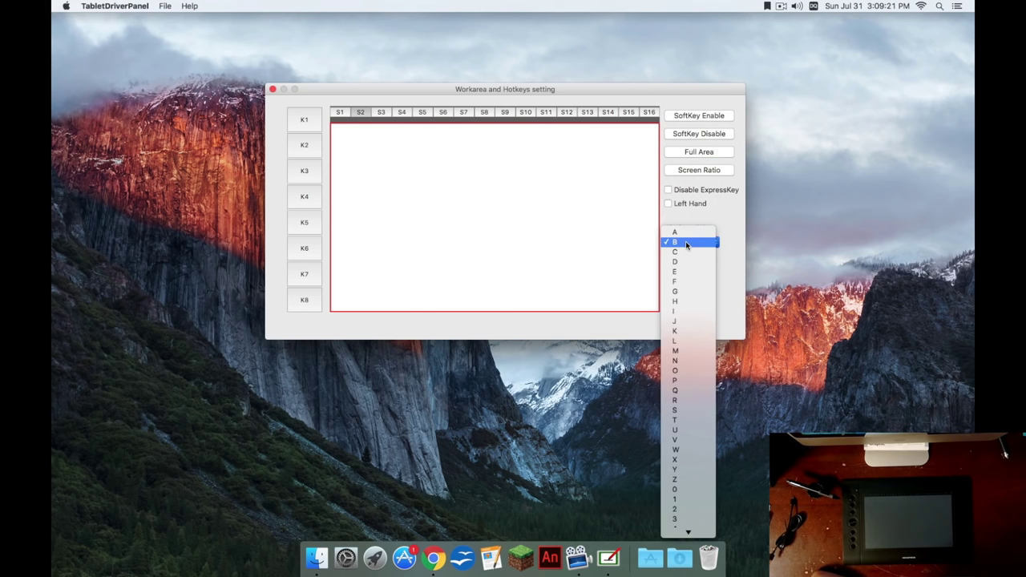
pyautogui.click(688, 257)
pyautogui.click(382, 112)
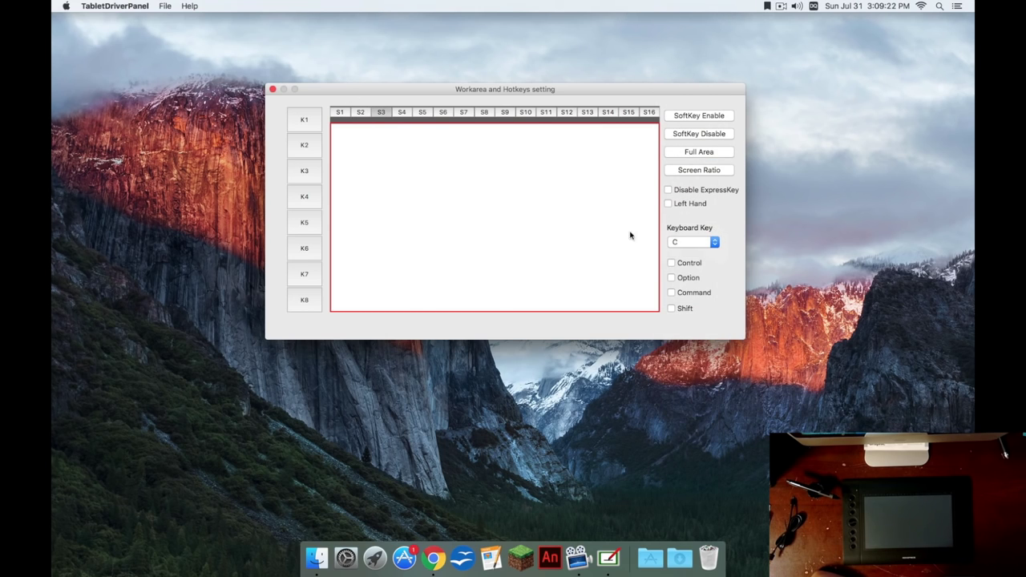
pyautogui.click(678, 242)
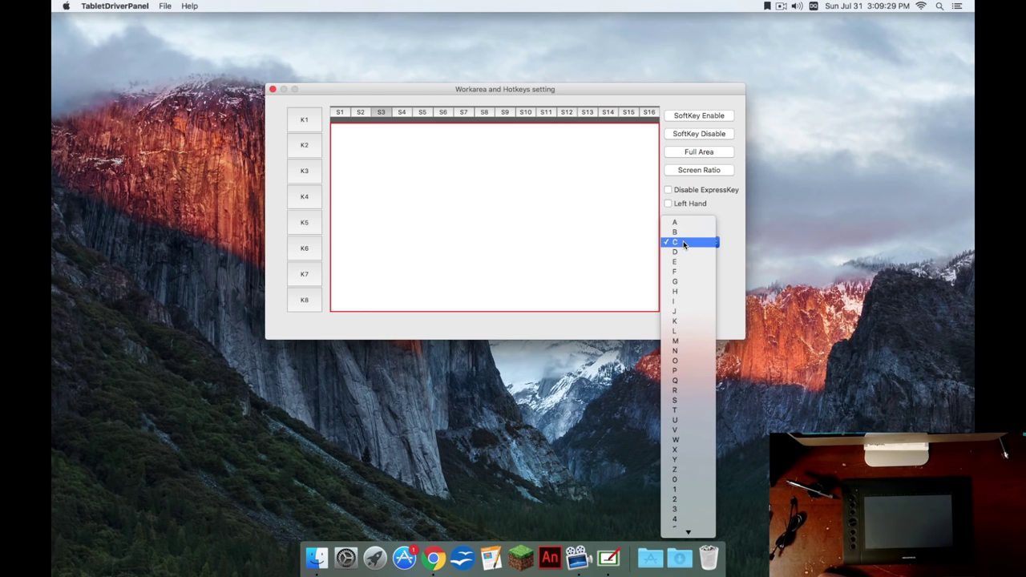
pyautogui.scroll(-5, 683, 244)
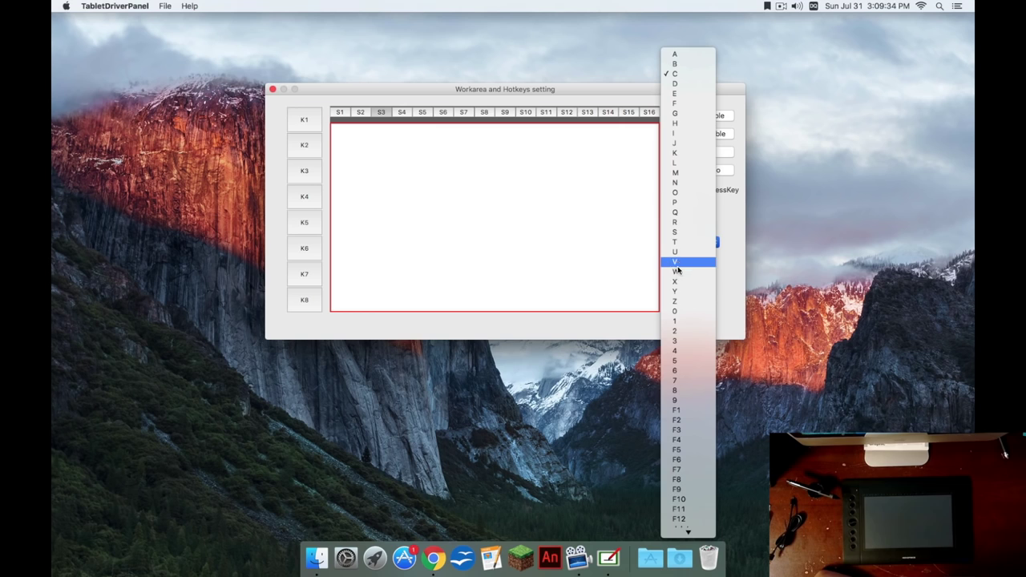
pyautogui.click(677, 281)
pyautogui.click(407, 116)
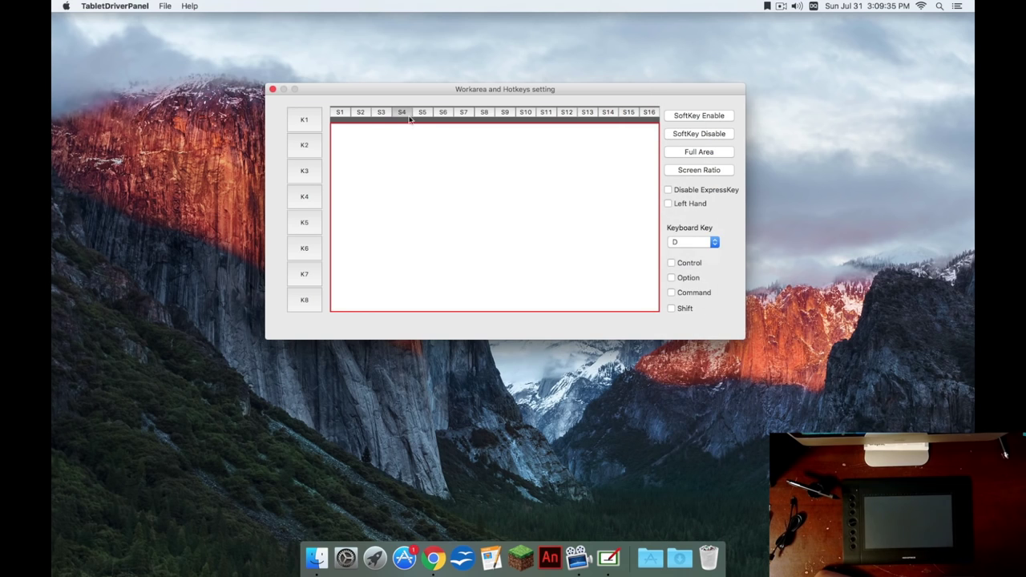
pyautogui.click(693, 243)
pyautogui.scroll(-5, 687, 385)
pyautogui.click(687, 419)
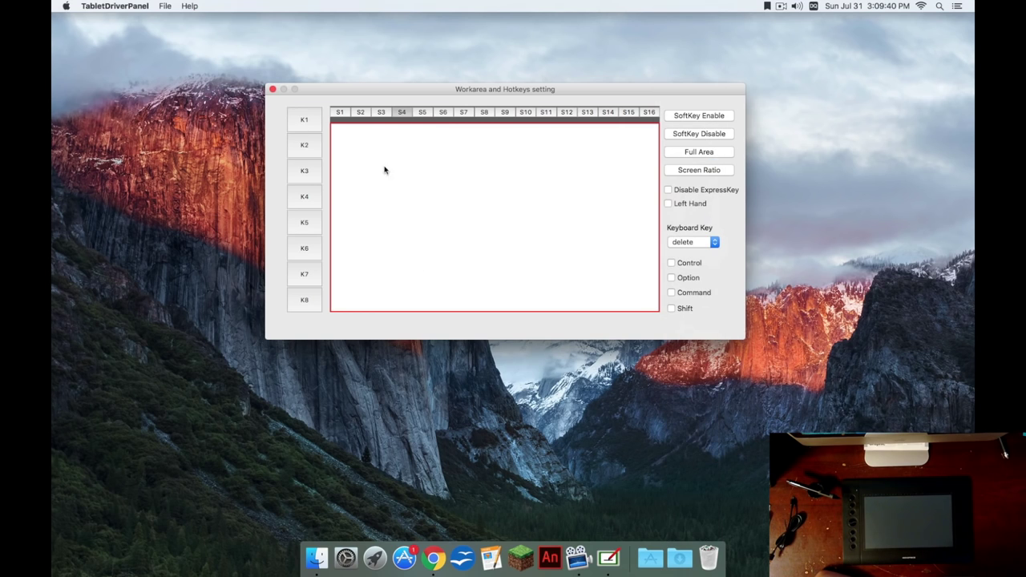
# Map soft keys S5, S6, S7 and S8 to F5, F6, F7 and F8 respectively
pyautogui.click(424, 114)
pyautogui.click(709, 241)
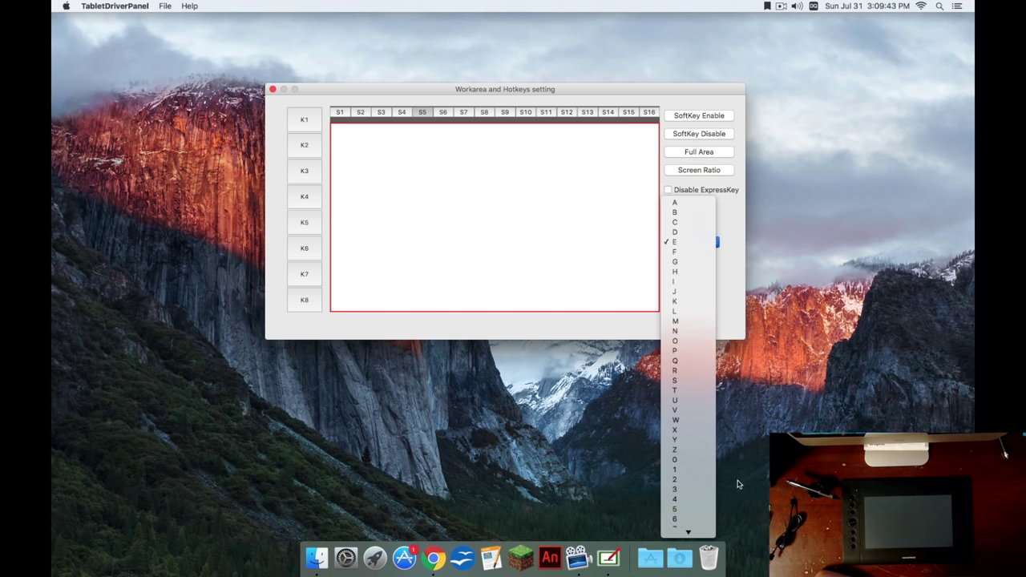
pyautogui.scroll(-5, 693, 440)
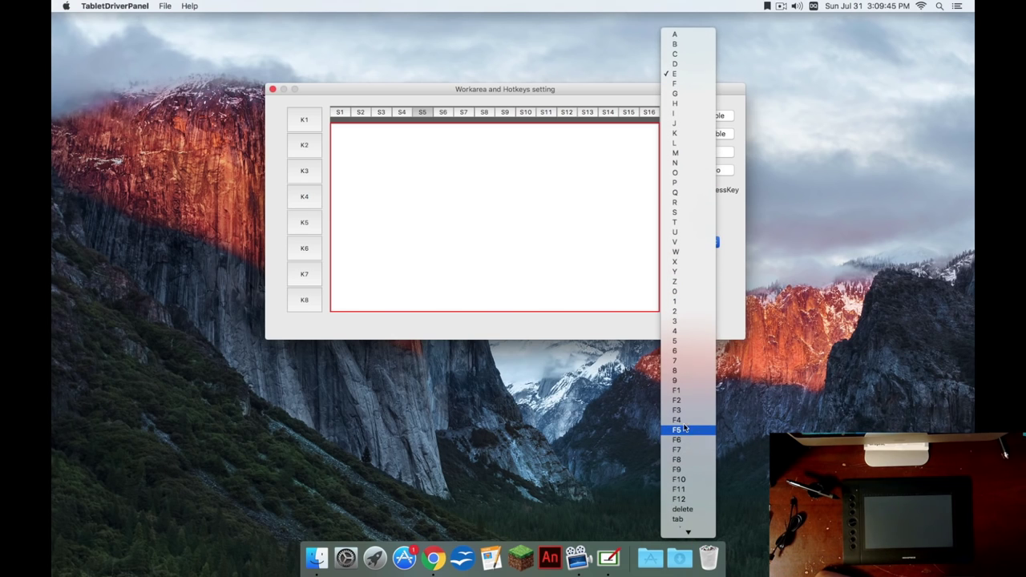
pyautogui.click(690, 430)
pyautogui.click(439, 115)
pyautogui.click(681, 243)
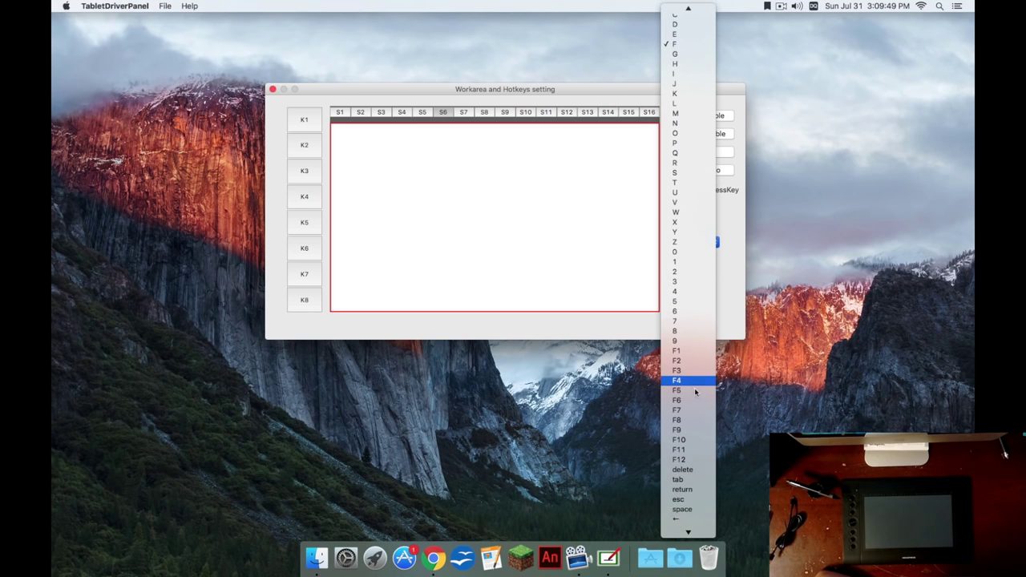
pyautogui.click(695, 396)
pyautogui.click(464, 112)
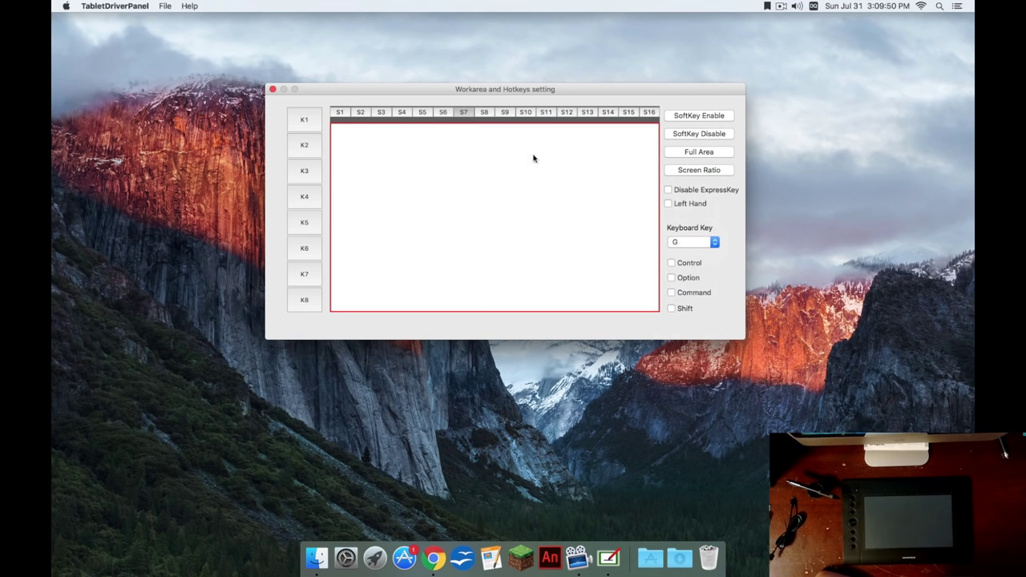
pyautogui.click(691, 243)
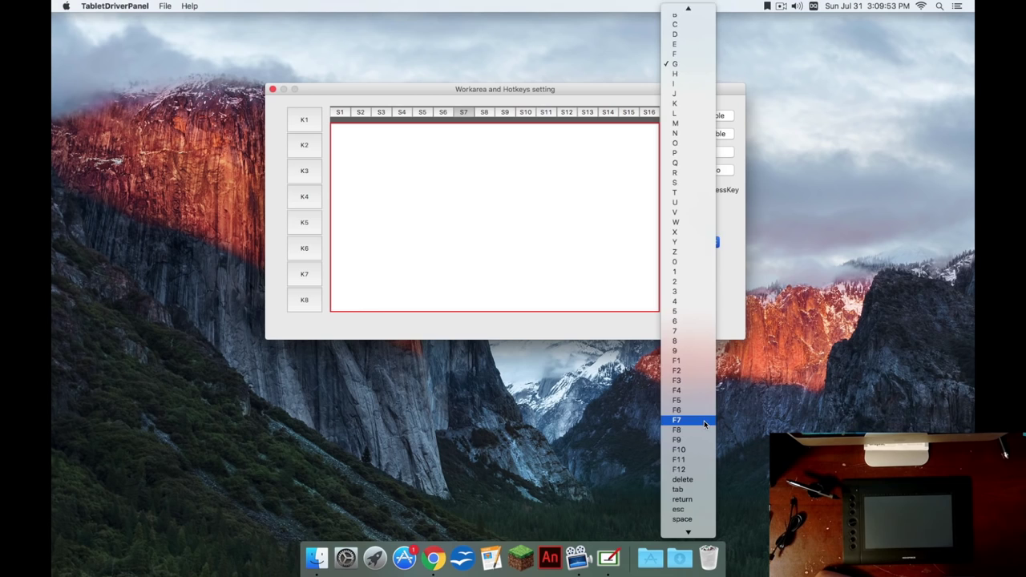
pyautogui.click(704, 420)
pyautogui.click(484, 112)
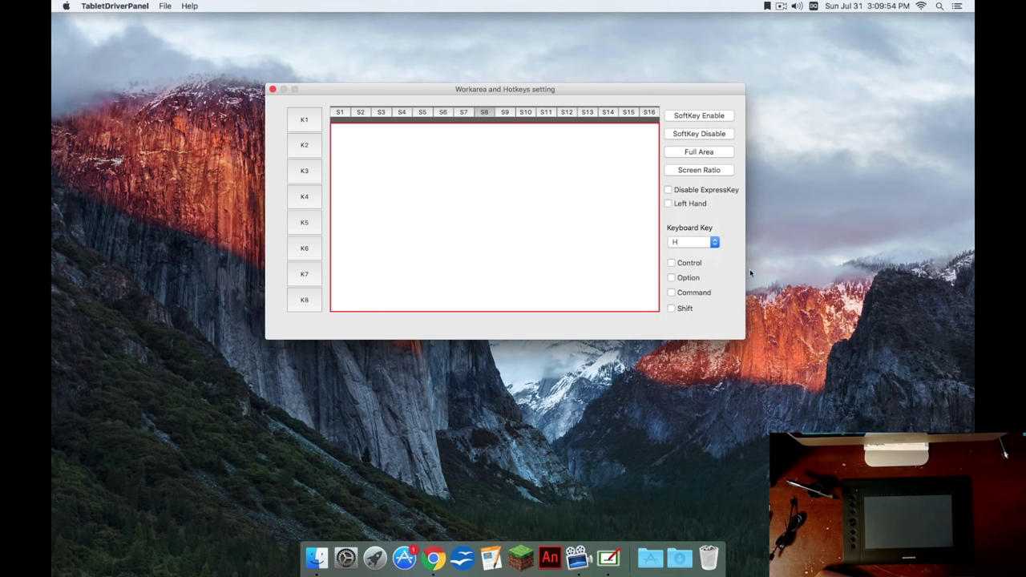
pyautogui.click(682, 245)
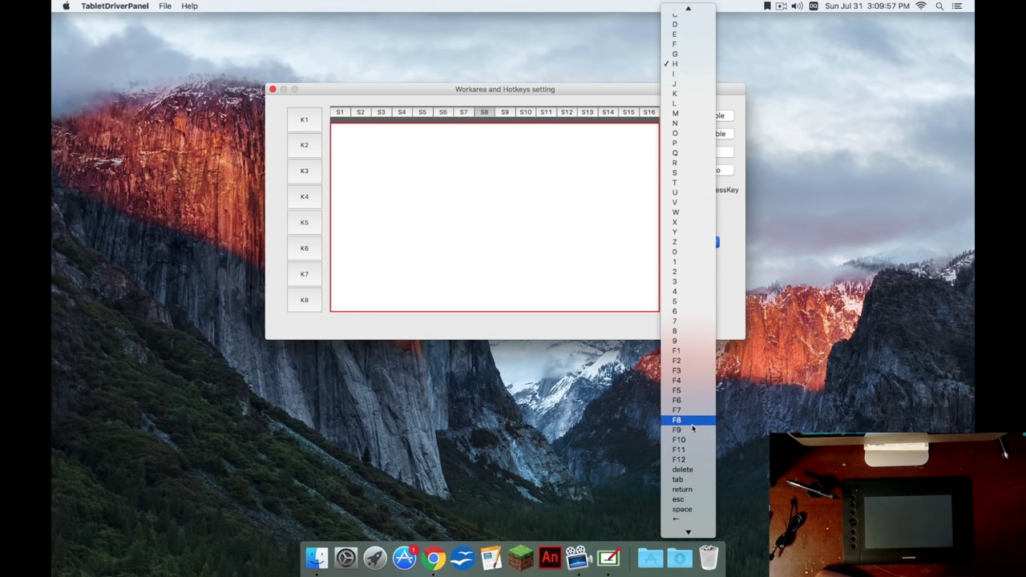
pyautogui.click(692, 424)
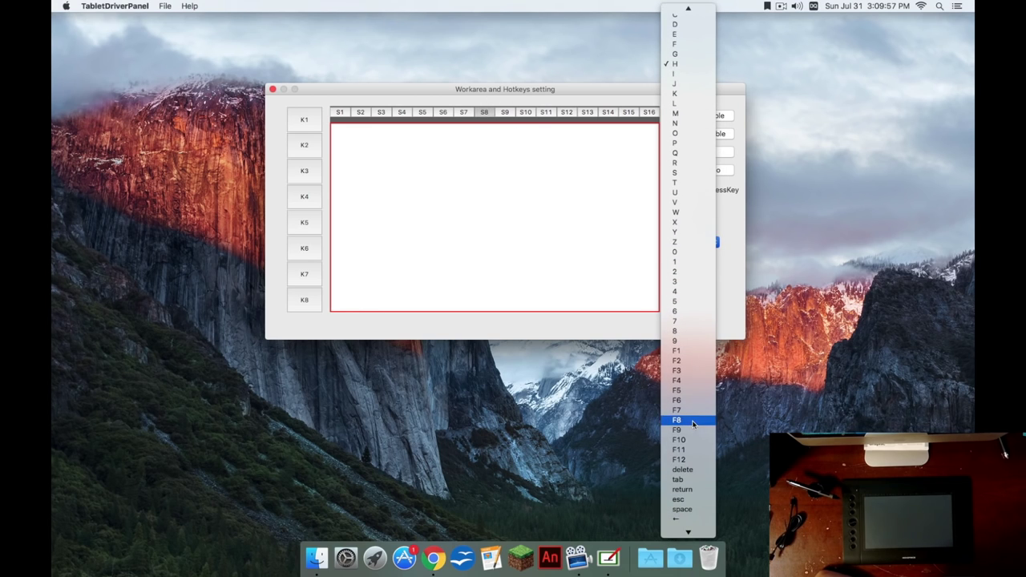
pyautogui.click(504, 113)
pyautogui.click(693, 244)
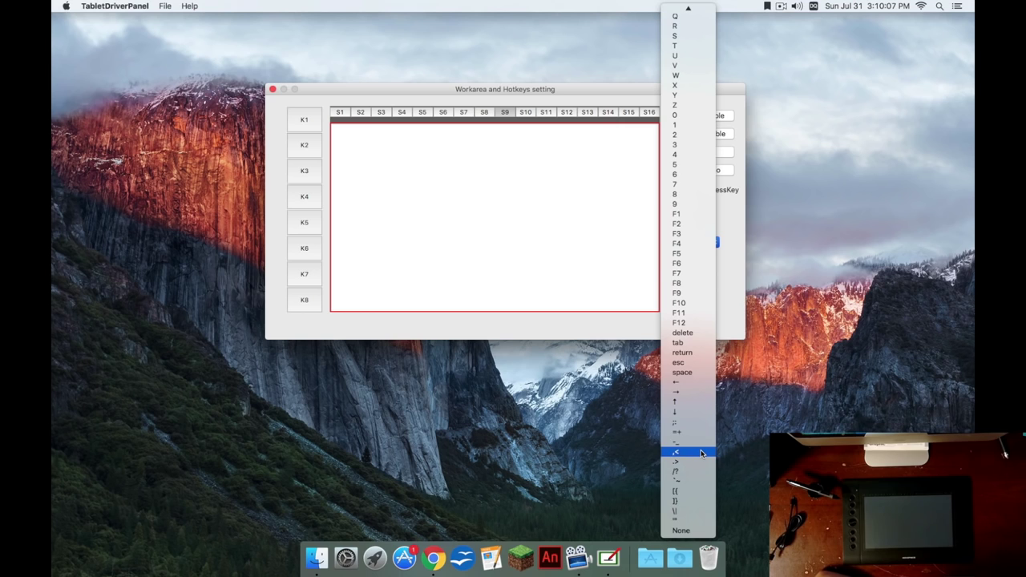
# Assign W to soft key S9 and E to soft key S10
pyautogui.scroll(5, 701, 450)
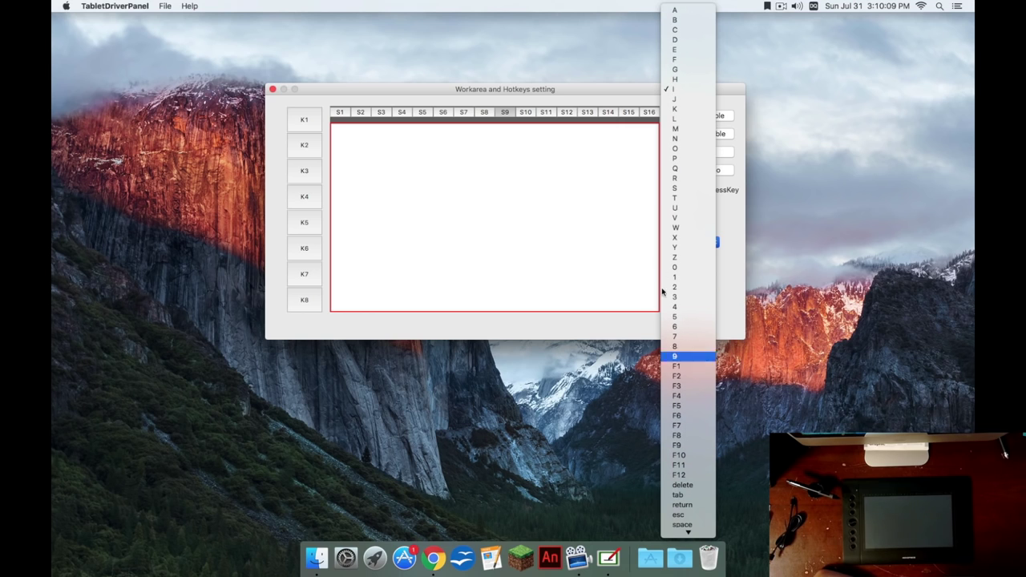
pyautogui.click(694, 229)
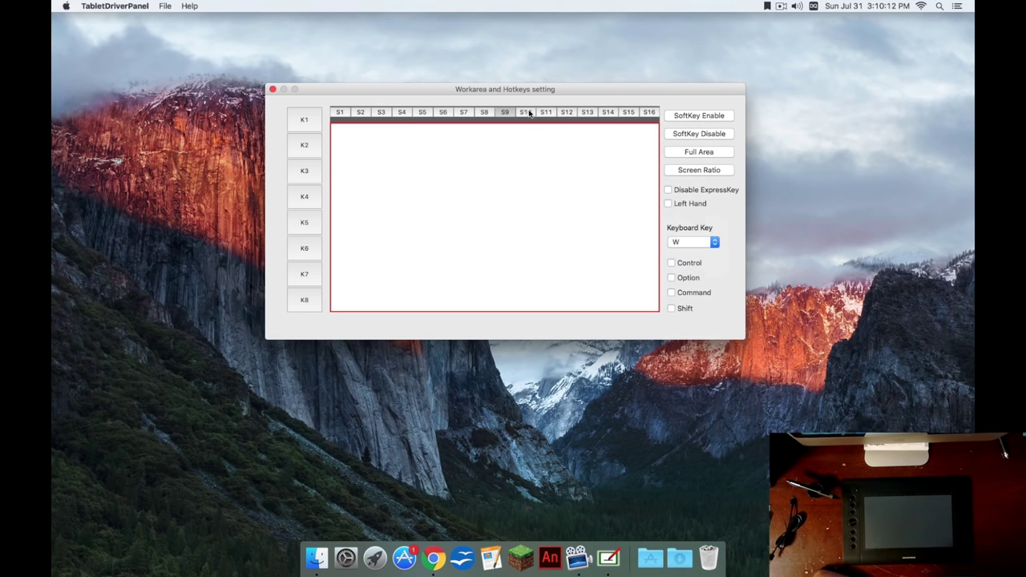
pyautogui.click(686, 240)
pyautogui.click(695, 183)
# Set soft key S16 to Tab with the Command modifier, then close the hotkey and Tablet Driver windows
pyautogui.click(702, 241)
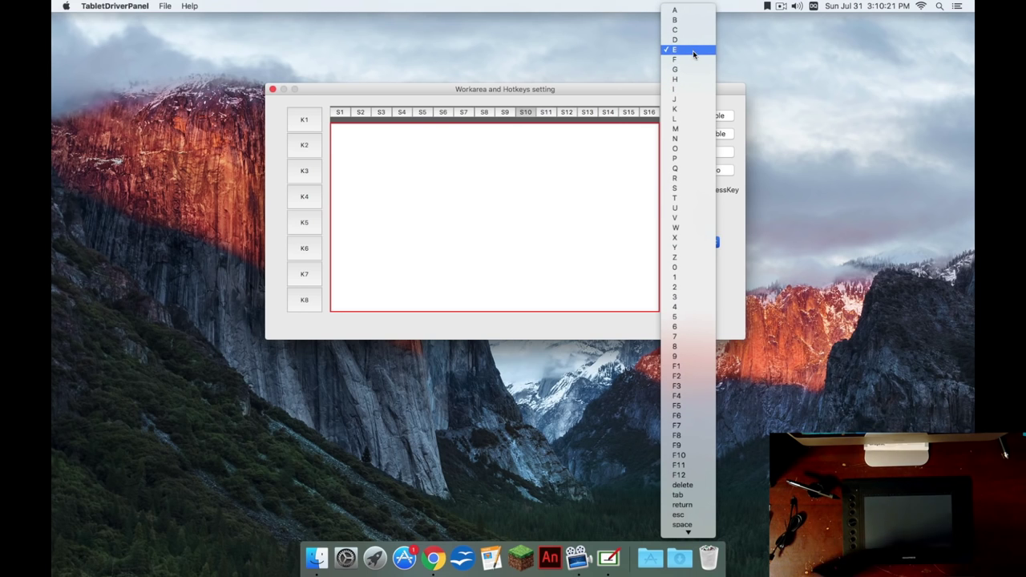
pyautogui.press('m')
pyautogui.press('Return')
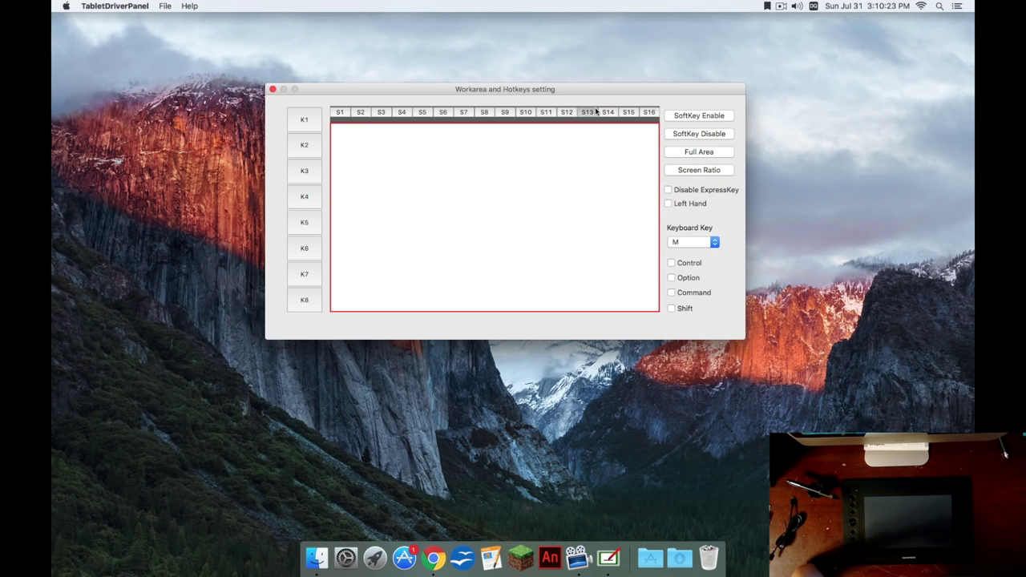
pyautogui.press('p')
pyautogui.click(714, 242)
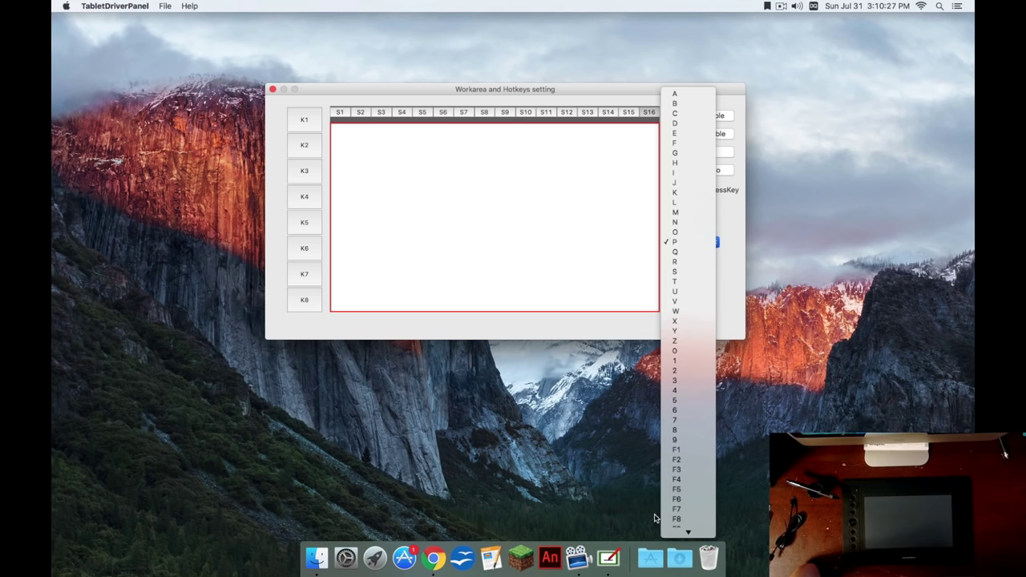
pyautogui.click(688, 479)
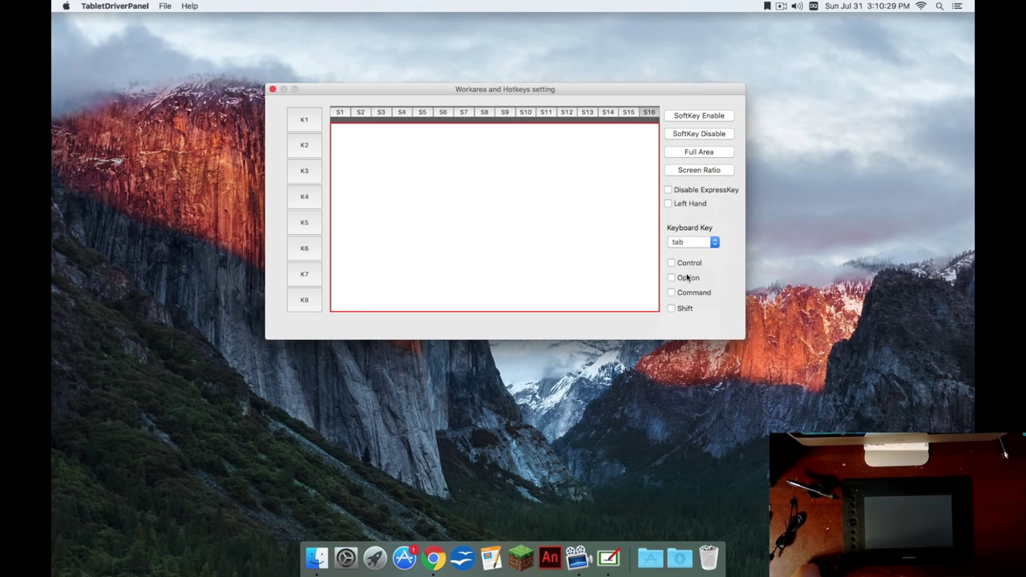
pyautogui.click(674, 293)
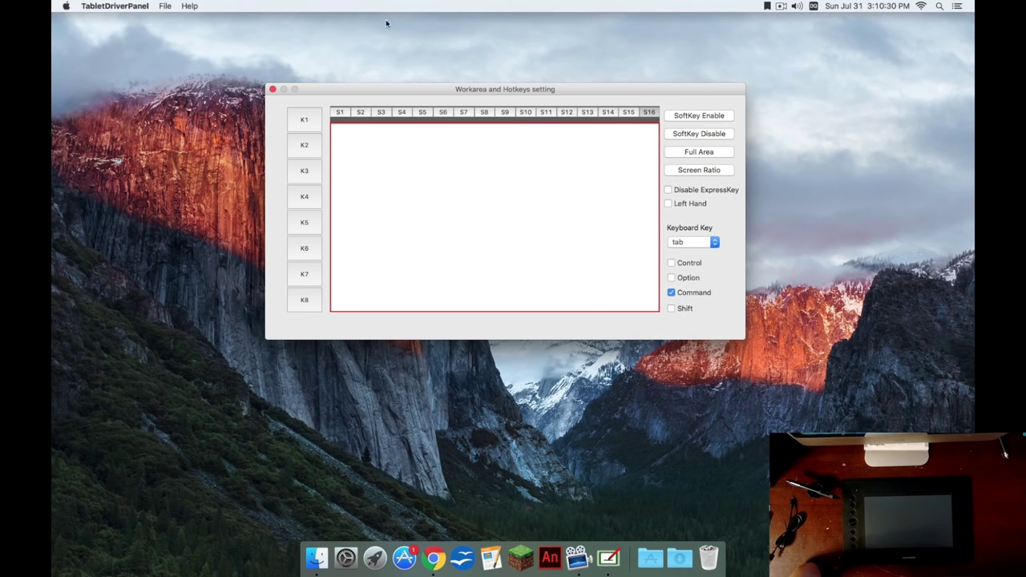
pyautogui.click(272, 90)
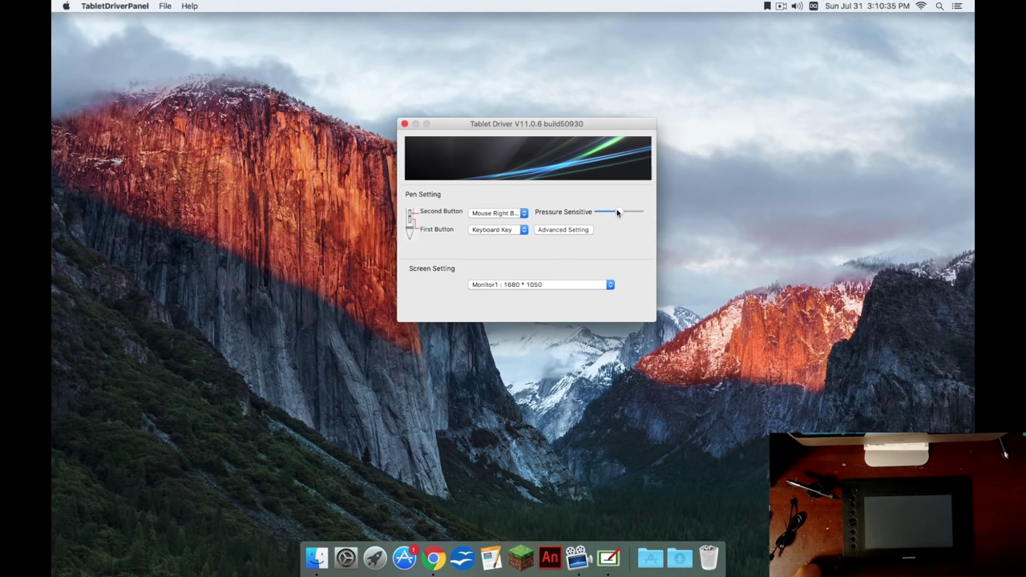
pyautogui.click(404, 123)
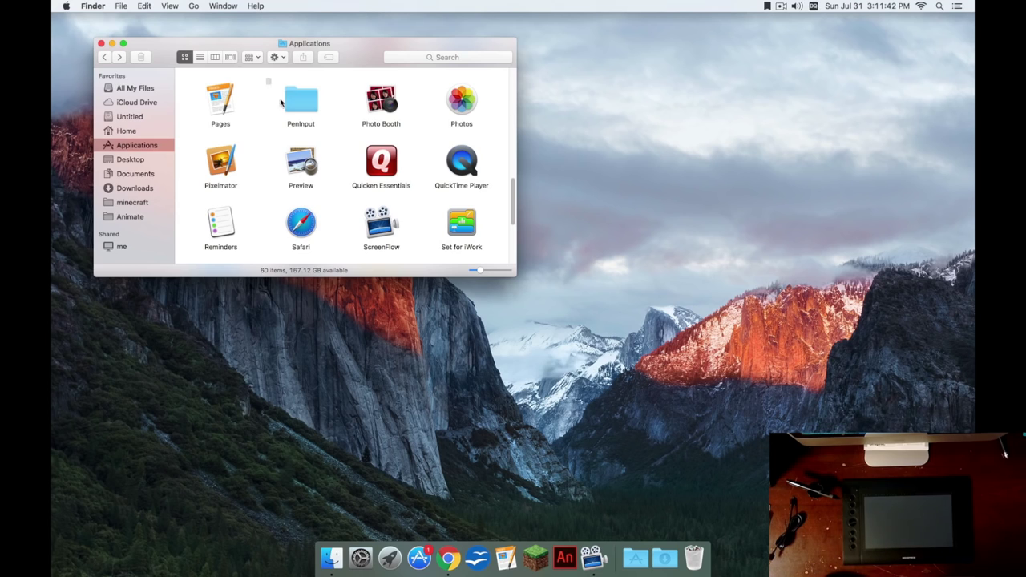
# Open the PenInput folder, then launch TabletDriverUninstall and close it without changes
pyautogui.moveTo(267, 80); pyautogui.dragTo(345, 155)
pyautogui.click(345, 156)
pyautogui.click(306, 105)
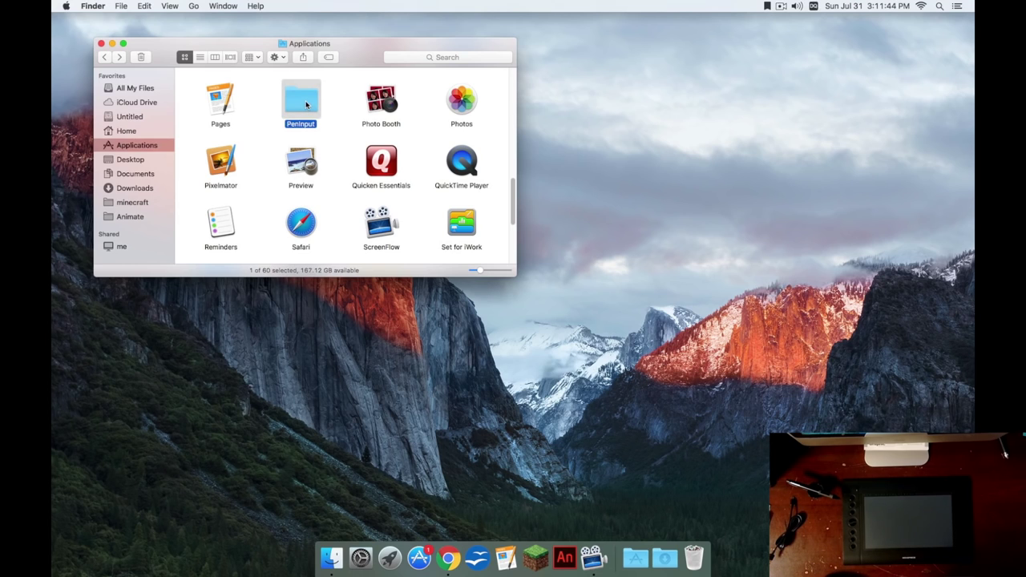
pyautogui.doubleClick(306, 104)
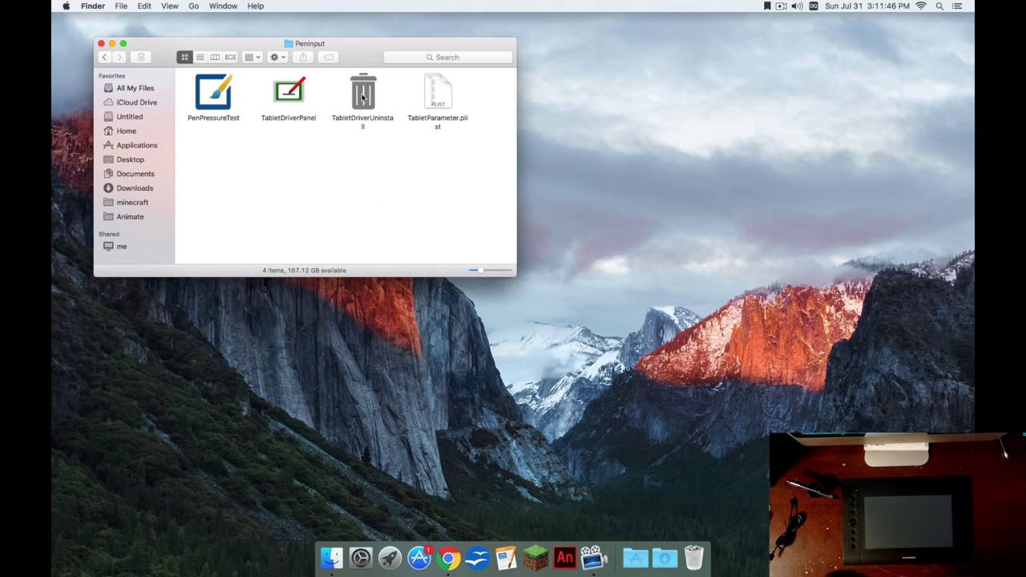
pyautogui.doubleClick(362, 96)
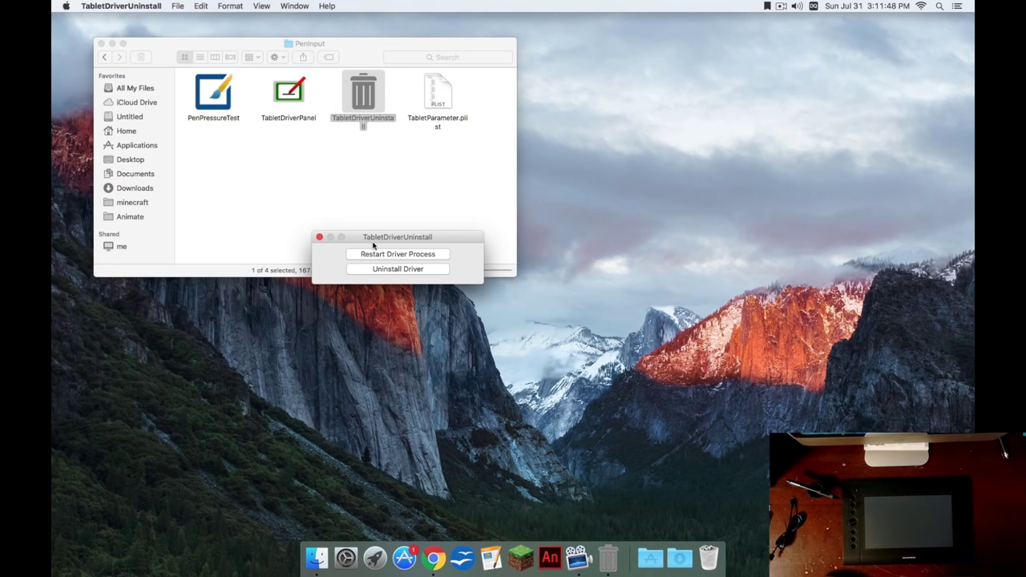
pyautogui.click(319, 237)
# Launch and close TabletDriverPanel and PenPressureTest, then close the PenInput folder window
pyautogui.click(291, 102)
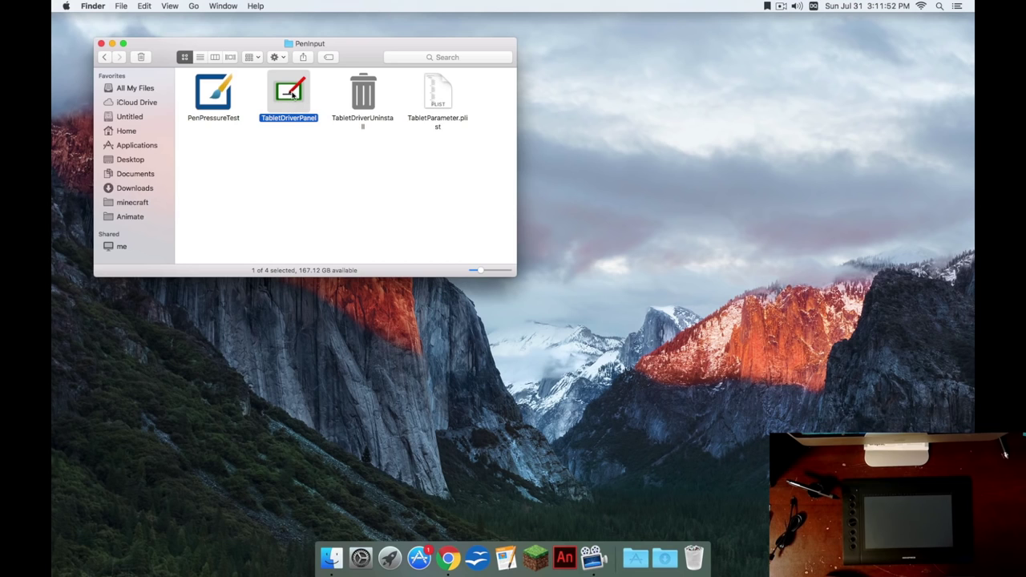
pyautogui.doubleClick(292, 94)
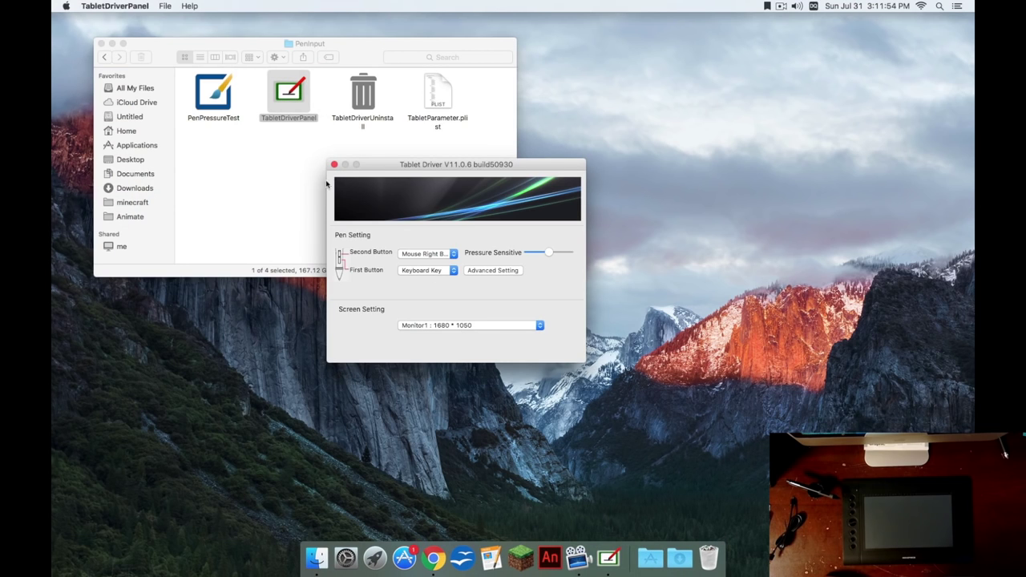
pyautogui.click(335, 165)
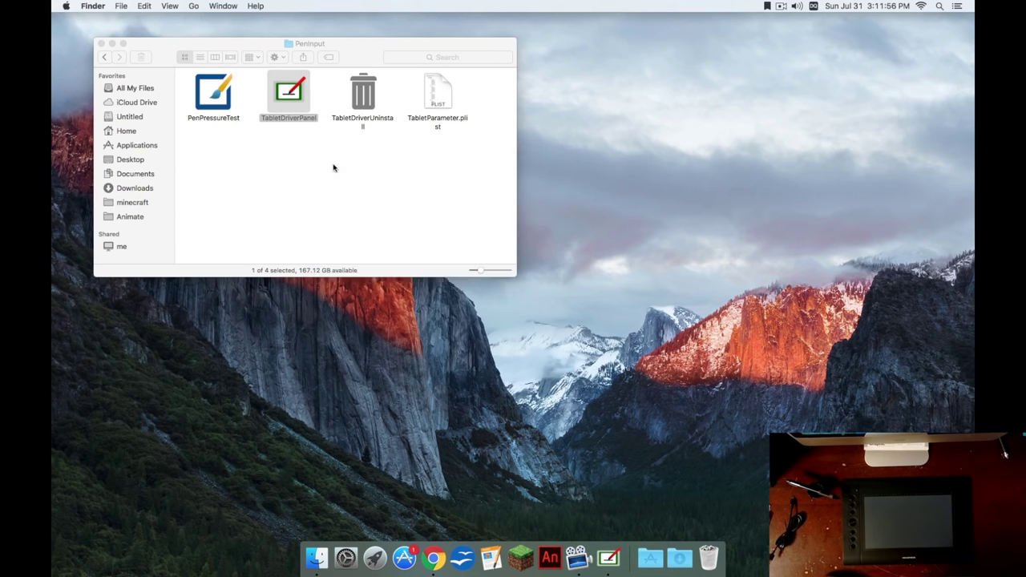
pyautogui.doubleClick(212, 110)
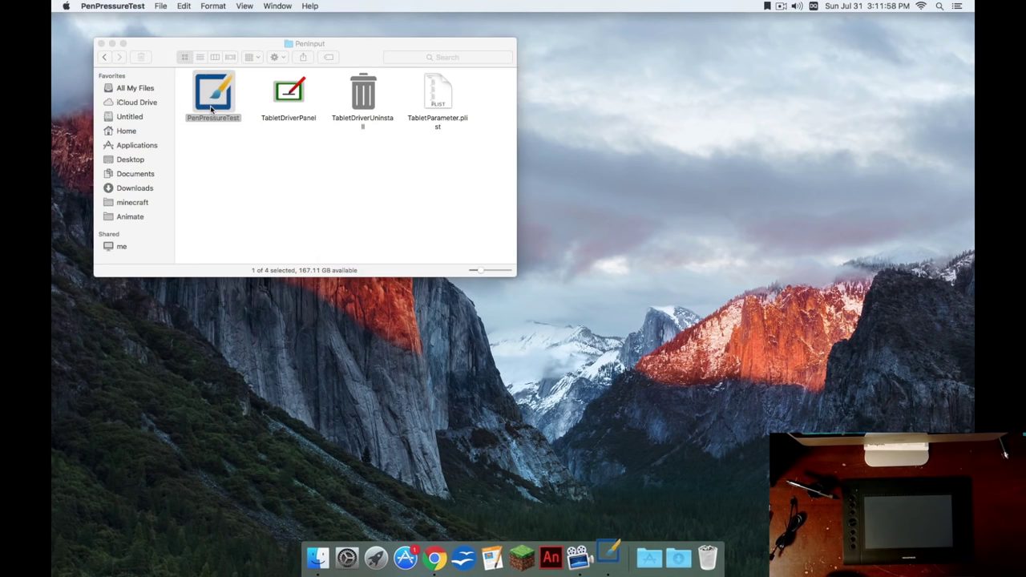
pyautogui.click(344, 42)
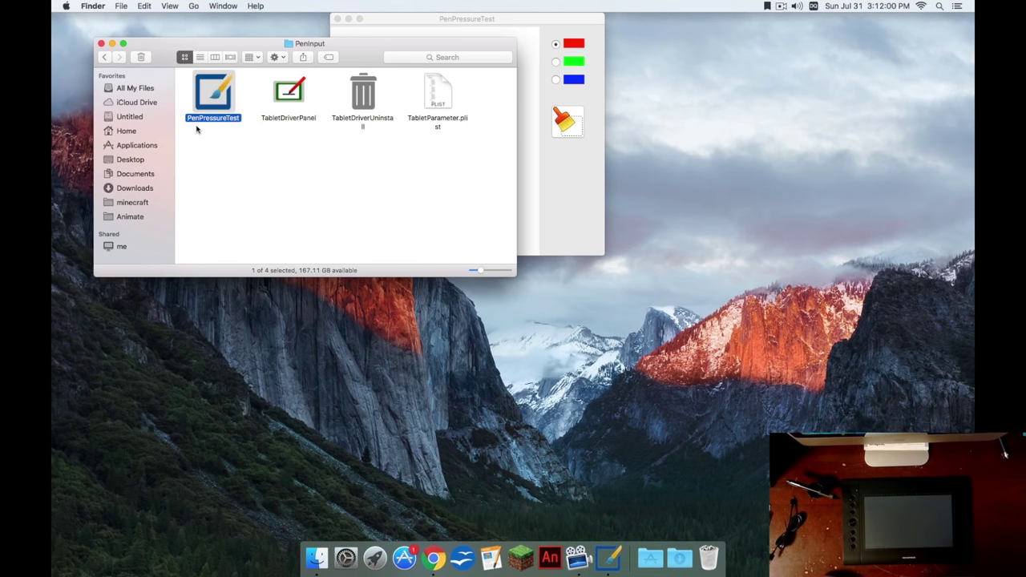
pyautogui.click(402, 30)
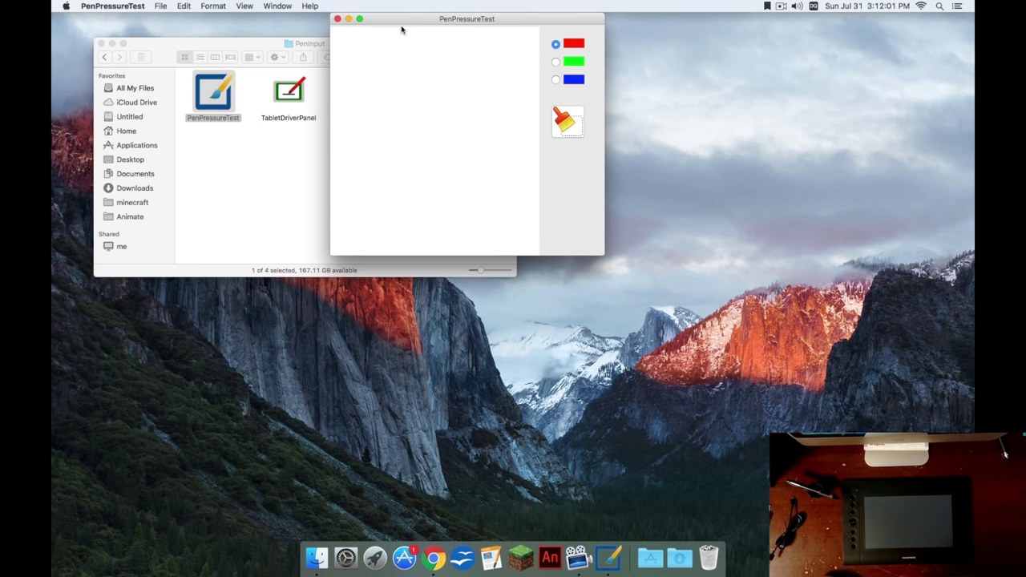
pyautogui.click(337, 19)
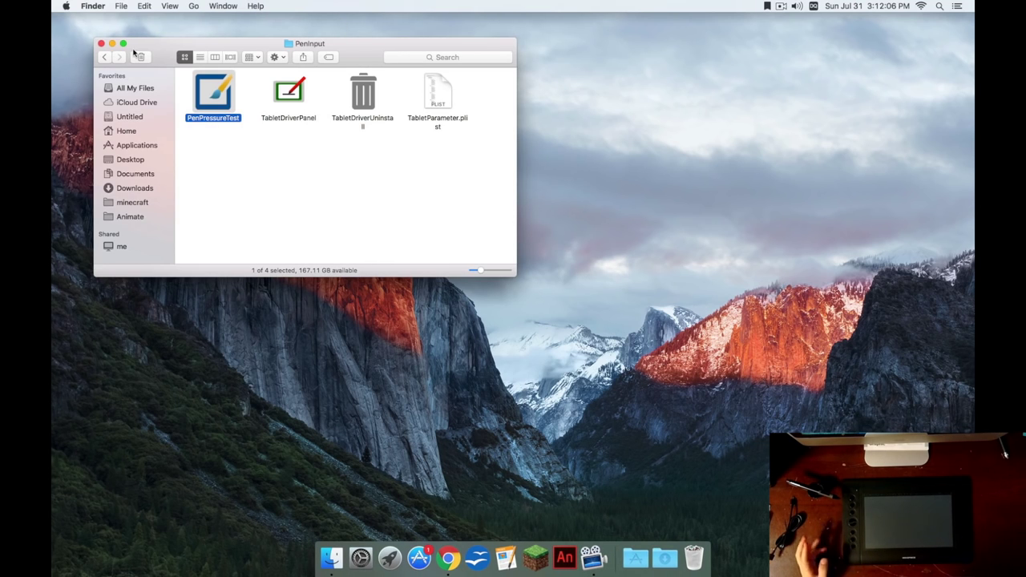
pyautogui.click(102, 44)
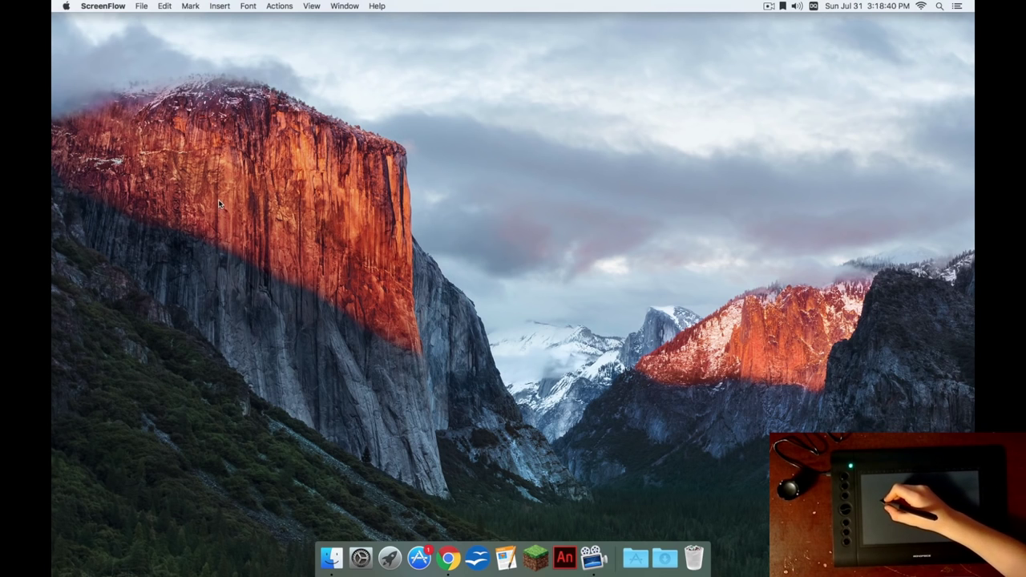
# Create a new folder on the desktop with its default name, then move it to the Trash
pyautogui.moveTo(219, 203); pyautogui.dragTo(646, 343)
pyautogui.moveTo(218, 202); pyautogui.dragTo(588, 278)
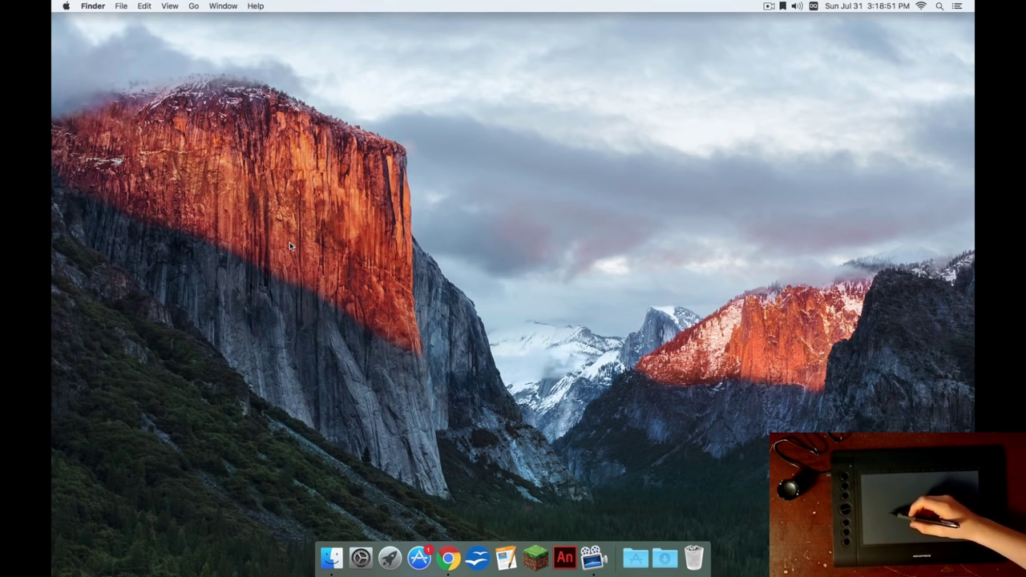
pyautogui.rightClick(290, 319)
pyautogui.click(317, 321)
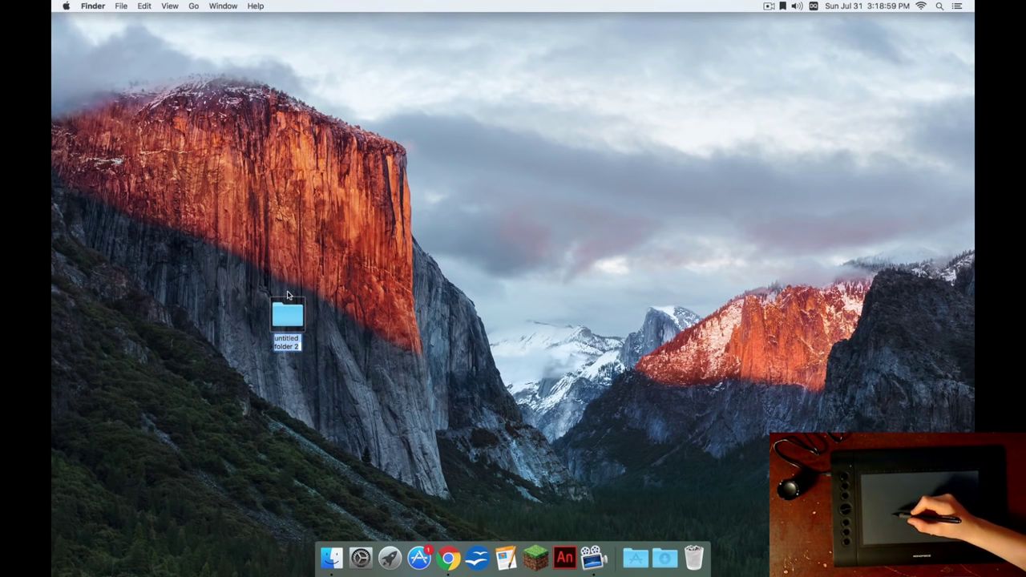
pyautogui.click(290, 315)
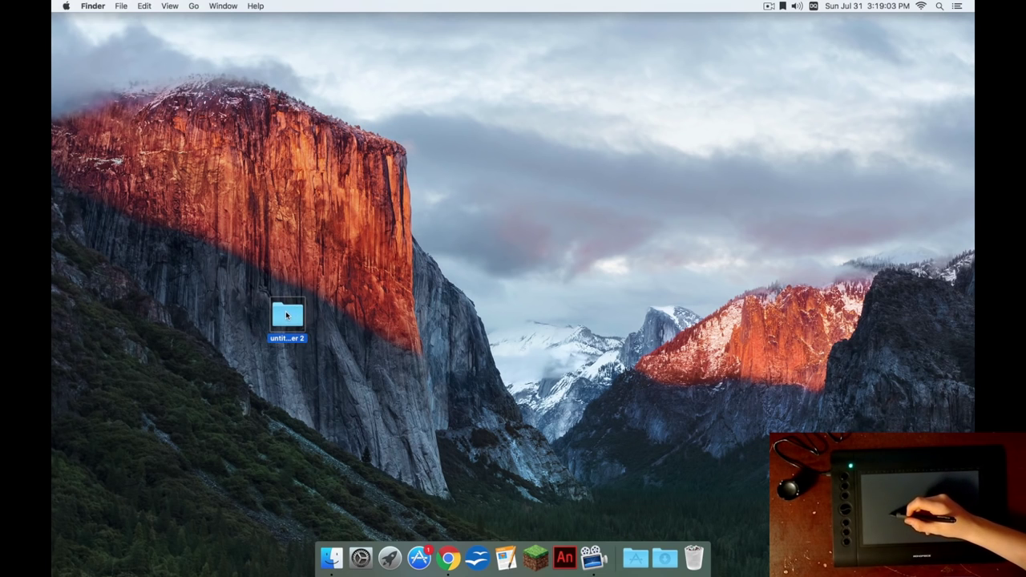
pyautogui.rightClick(286, 315)
pyautogui.click(305, 325)
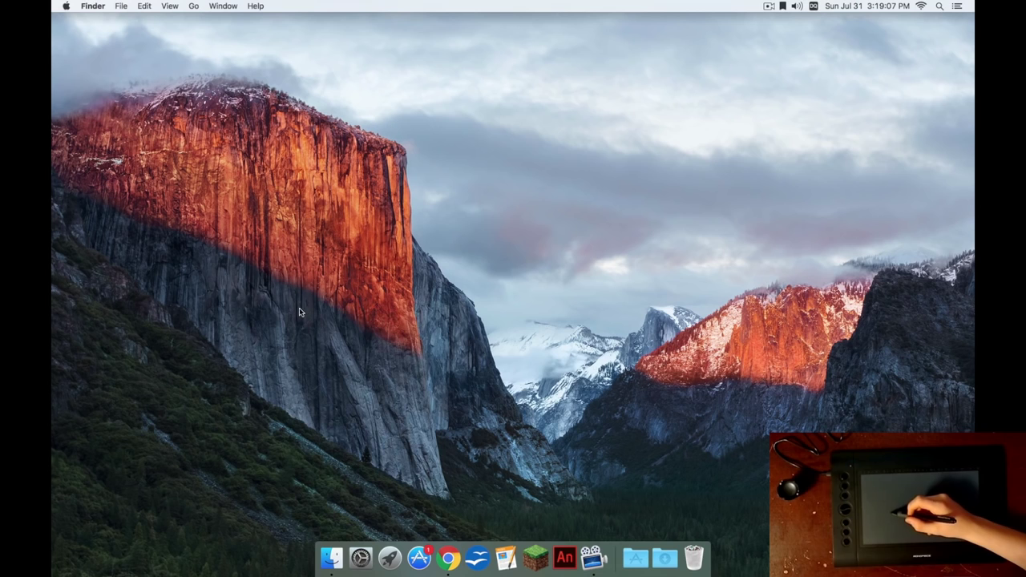
# Bring up the desktop context menu, dismiss it, and bring it up again with the pen
pyautogui.rightClick(300, 312)
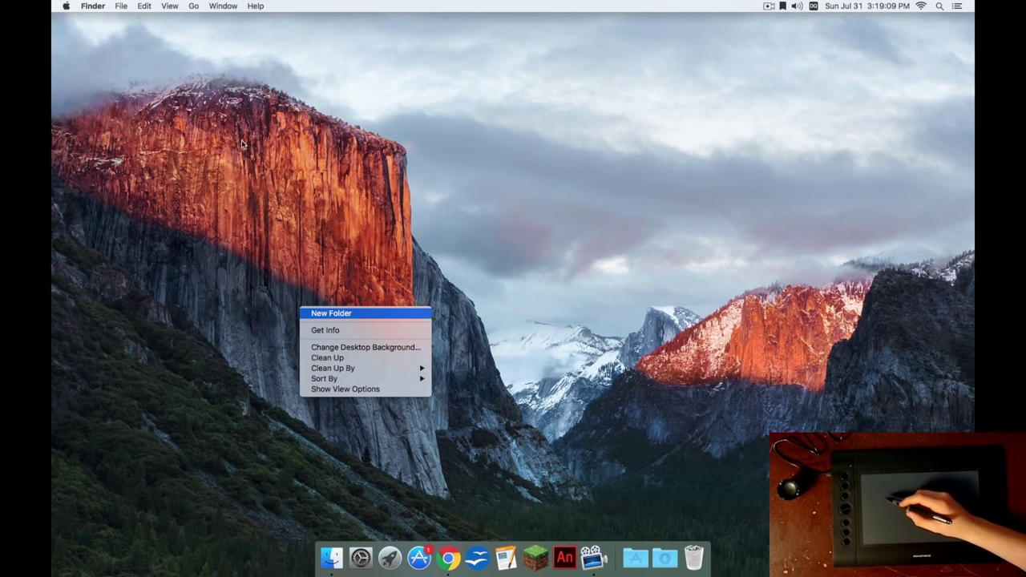
pyautogui.click(271, 235)
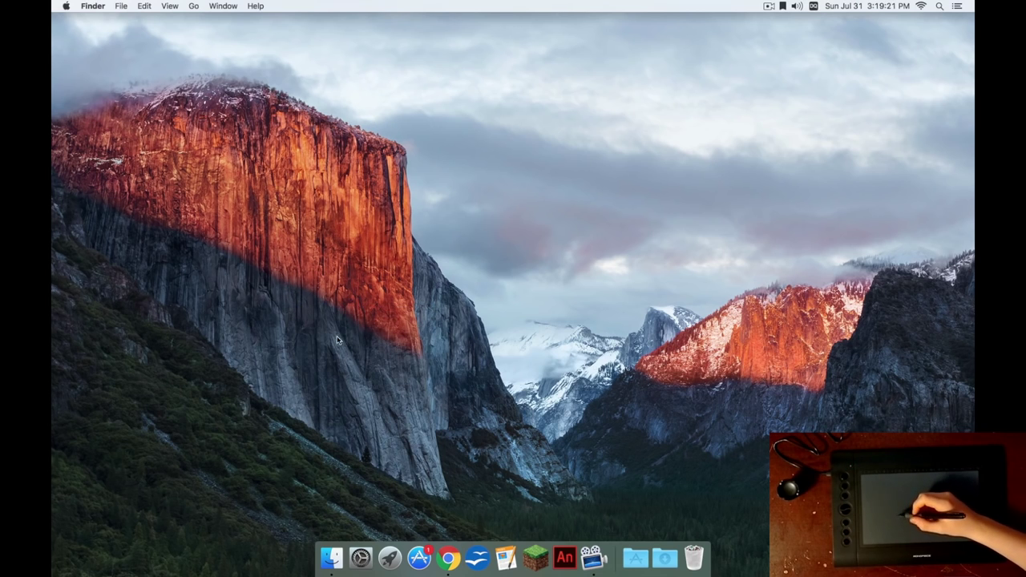
pyautogui.rightClick(336, 283)
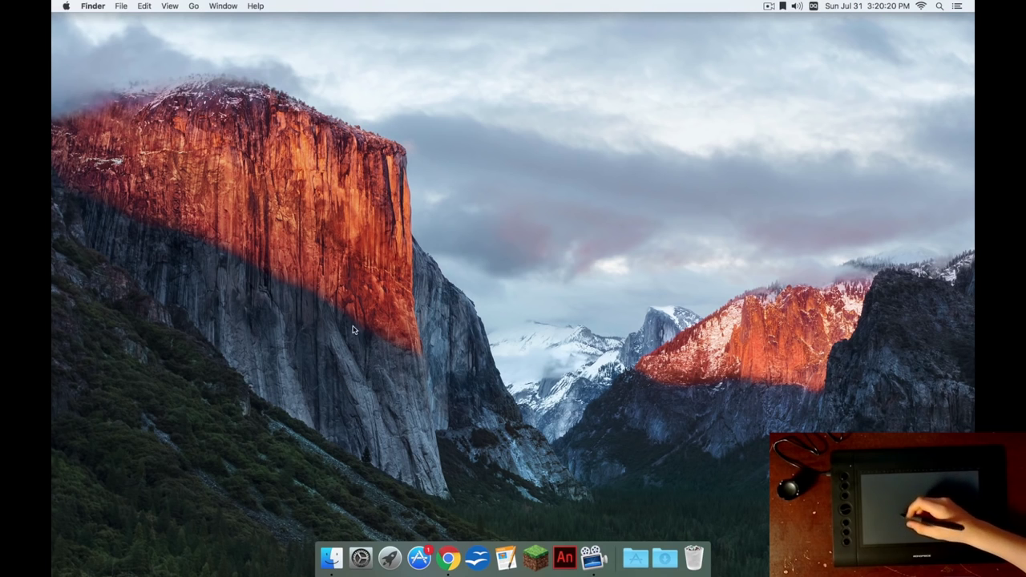
# Launch Adobe Animate from the Dock and try two test strokes on the blank Untitled-1 stage
pyautogui.click(568, 564)
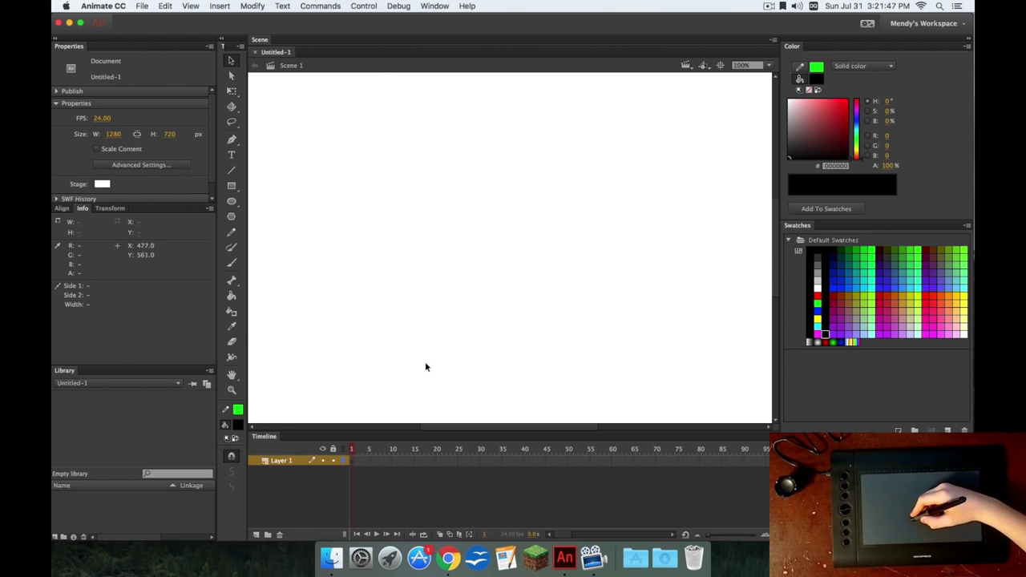
pyautogui.moveTo(425, 363); pyautogui.dragTo(425, 207)
pyautogui.moveTo(340, 387)
pyautogui.mouseDown()
pyautogui.moveTo(397, 254)
pyautogui.moveTo(467, 146)
pyautogui.mouseUp()
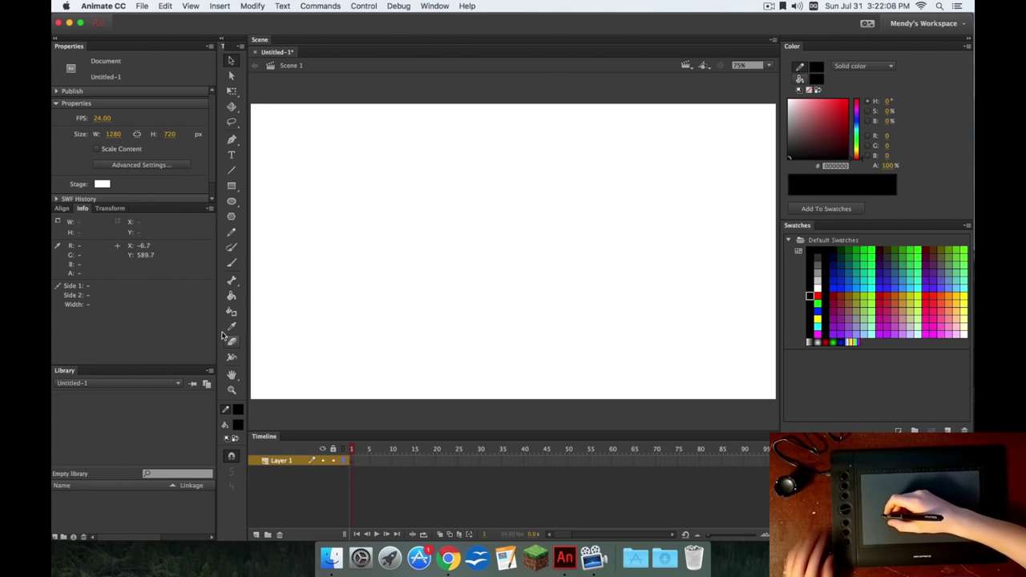
# Switch to an enlarged Brush and paint the arched outline, long curve and inner spiral curl
pyautogui.press('b')
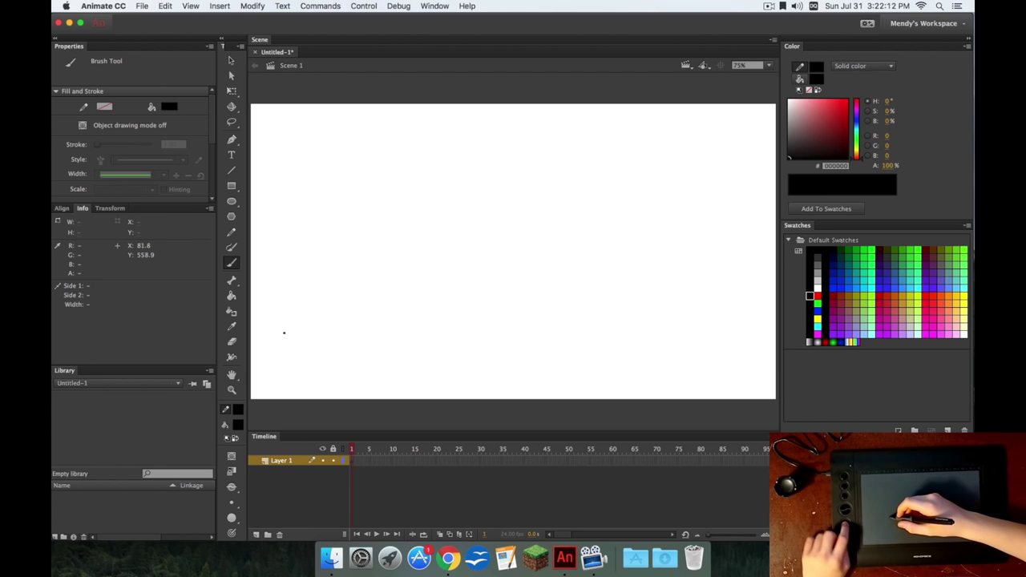
pyautogui.press(']')
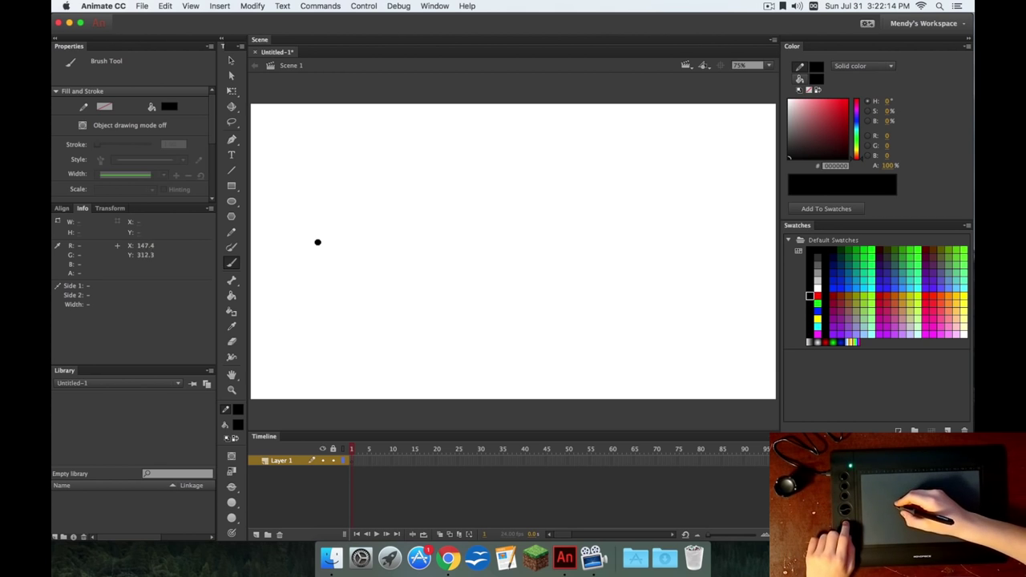
pyautogui.moveTo(323, 243)
pyautogui.mouseDown()
pyautogui.moveTo(376, 236)
pyautogui.moveTo(401, 268)
pyautogui.moveTo(399, 309)
pyautogui.moveTo(459, 336)
pyautogui.moveTo(512, 230)
pyautogui.mouseUp()
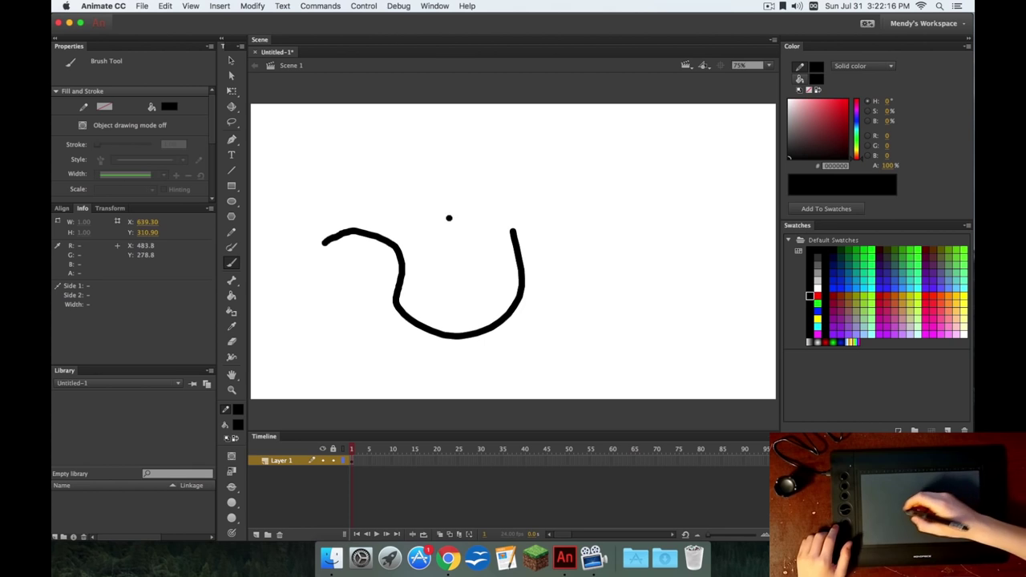
pyautogui.moveTo(331, 294)
pyautogui.mouseDown()
pyautogui.moveTo(416, 347)
pyautogui.moveTo(509, 347)
pyautogui.moveTo(573, 254)
pyautogui.moveTo(525, 173)
pyautogui.moveTo(563, 170)
pyautogui.moveTo(622, 171)
pyautogui.moveTo(650, 271)
pyautogui.moveTo(581, 323)
pyautogui.moveTo(419, 214)
pyautogui.moveTo(473, 272)
pyautogui.moveTo(424, 282)
pyautogui.moveTo(449, 273)
pyautogui.mouseUp()
pyautogui.moveTo(469, 221); pyautogui.dragTo(481, 257)
pyautogui.moveTo(445, 188); pyautogui.dragTo(512, 201)
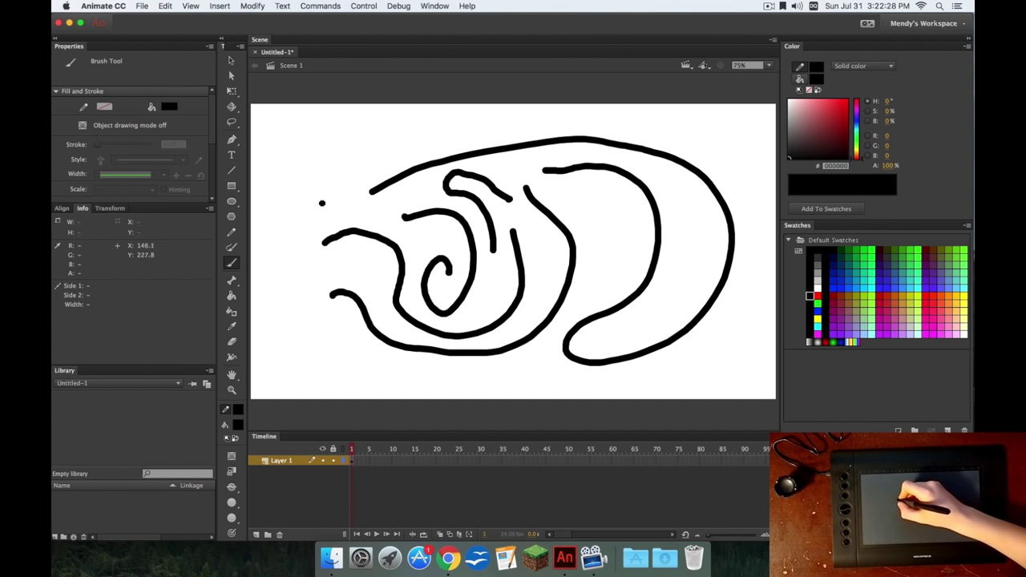
# Paint the left, bottom and right-hand hook strokes, then turn on Use Pressure for the brush
pyautogui.moveTo(345, 199)
pyautogui.mouseDown()
pyautogui.moveTo(317, 219)
pyautogui.moveTo(320, 263)
pyautogui.moveTo(349, 258)
pyautogui.moveTo(335, 328)
pyautogui.moveTo(379, 344)
pyautogui.moveTo(390, 364)
pyautogui.moveTo(595, 353)
pyautogui.mouseUp()
pyautogui.moveTo(578, 217)
pyautogui.mouseDown()
pyautogui.moveTo(617, 254)
pyautogui.moveTo(595, 293)
pyautogui.mouseUp()
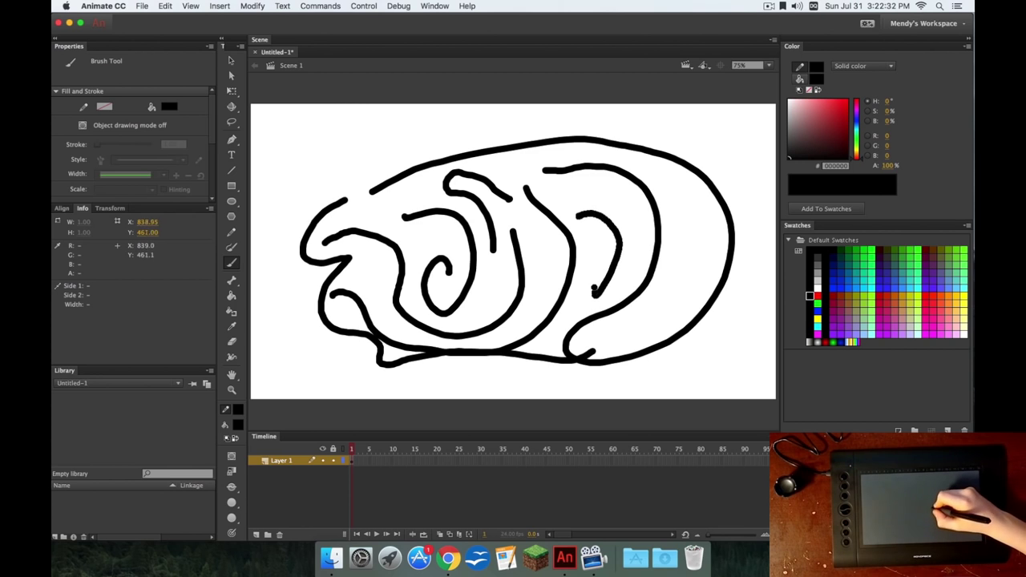
pyautogui.moveTo(581, 237)
pyautogui.mouseDown()
pyautogui.moveTo(598, 255)
pyautogui.moveTo(575, 311)
pyautogui.moveTo(545, 345)
pyautogui.mouseUp()
pyautogui.moveTo(577, 305); pyautogui.dragTo(543, 346)
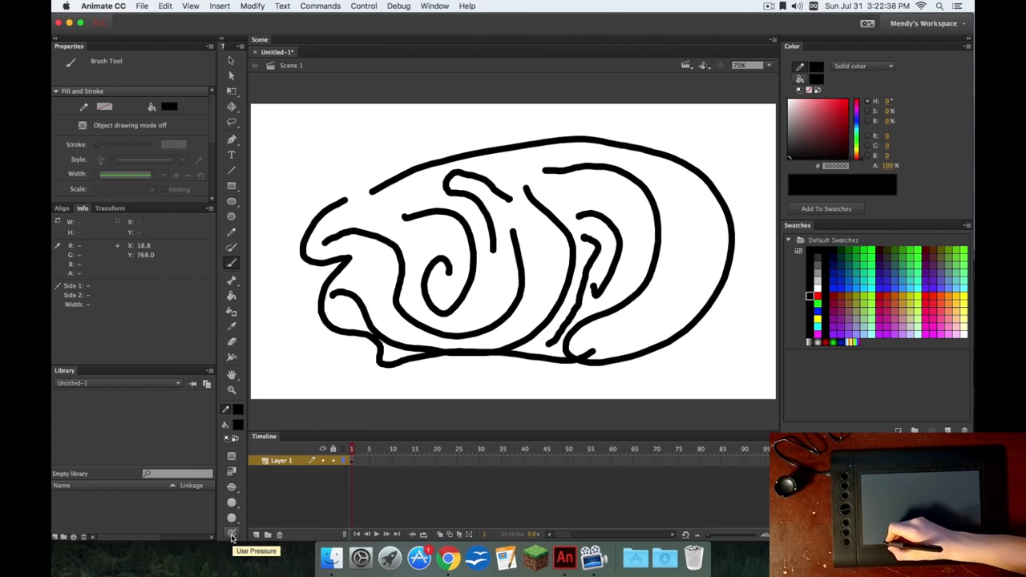
pyautogui.click(231, 535)
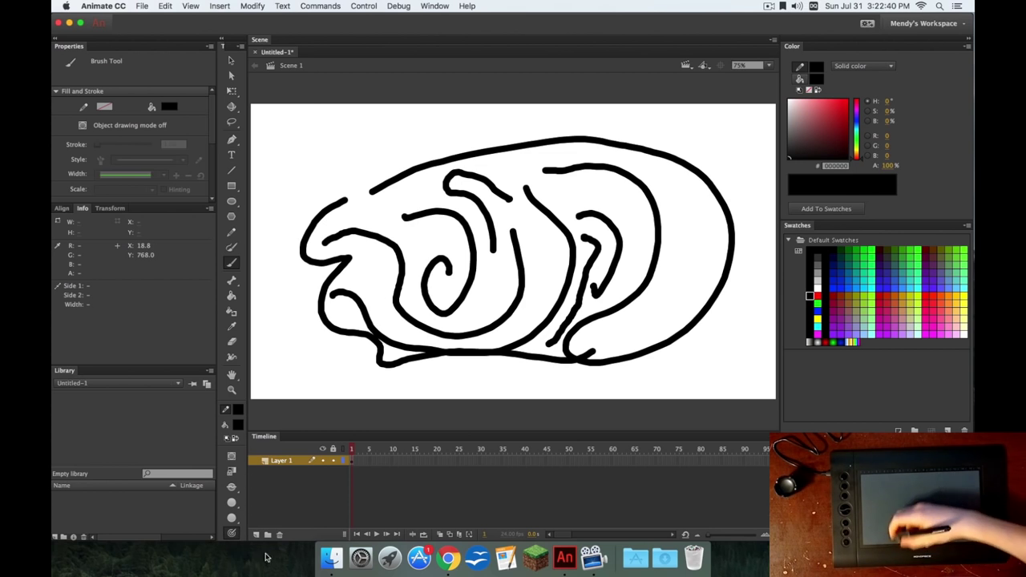
# Draw thin pressure-sensitive strokes from the upper left and along the top of the outline
pyautogui.moveTo(284, 194); pyautogui.dragTo(290, 189)
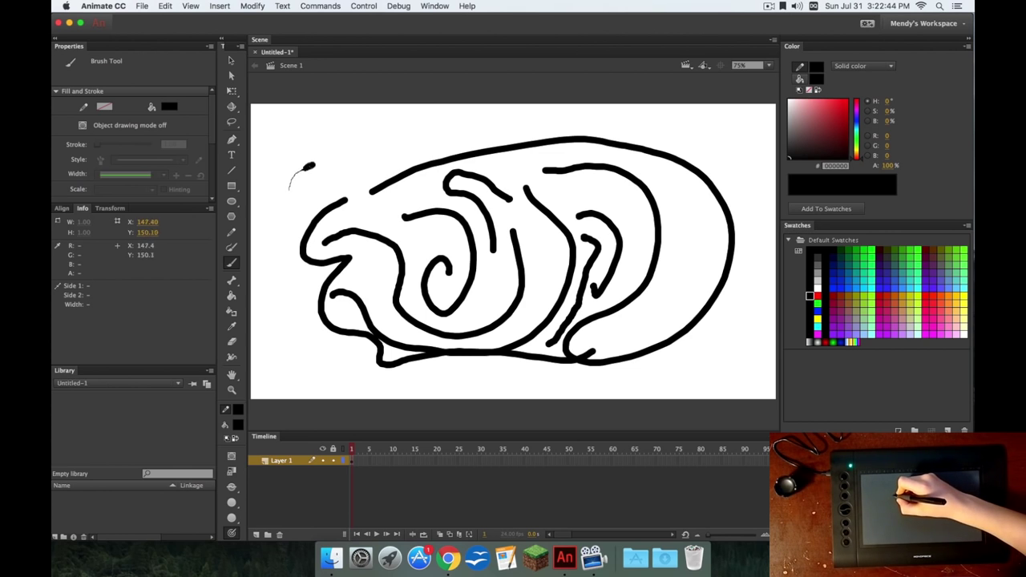
pyautogui.moveTo(314, 166); pyautogui.dragTo(334, 155)
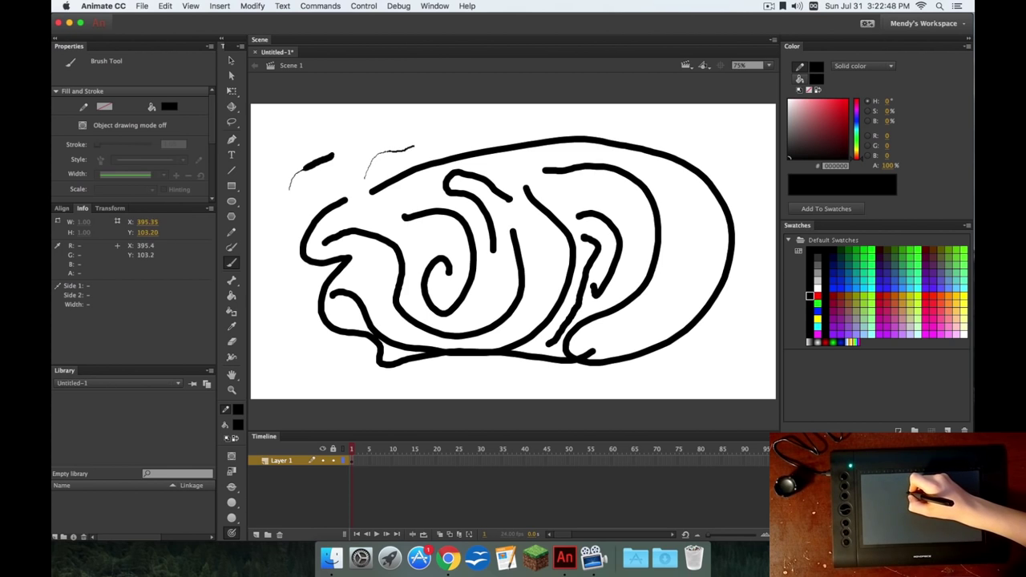
pyautogui.moveTo(414, 146)
pyautogui.mouseDown()
pyautogui.moveTo(582, 116)
pyautogui.moveTo(707, 135)
pyautogui.mouseUp()
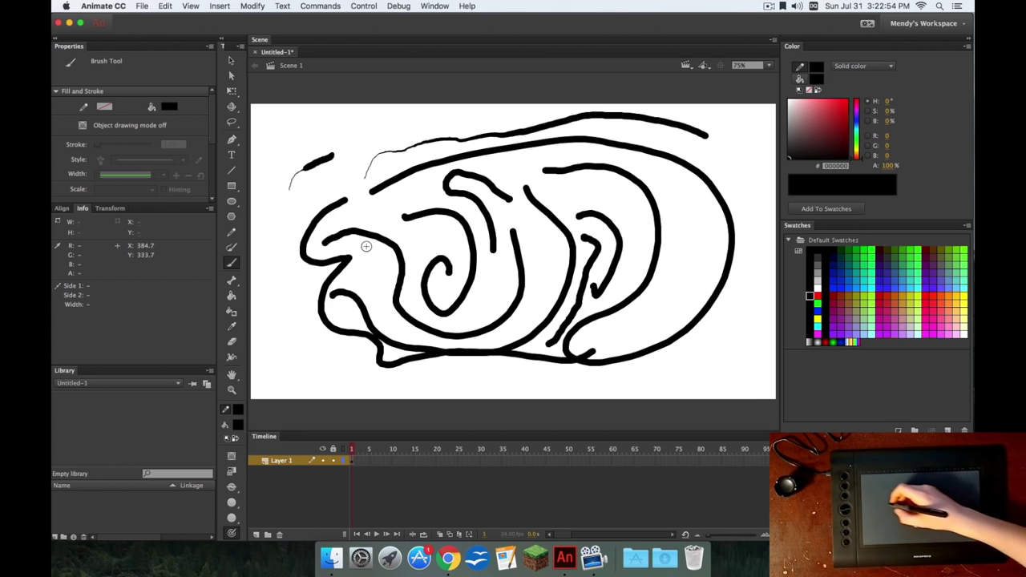
# Hatch thin diagonal and wavy lines across the middle and bottom, then pick dark grey #414141
pyautogui.moveTo(371, 237); pyautogui.dragTo(425, 324)
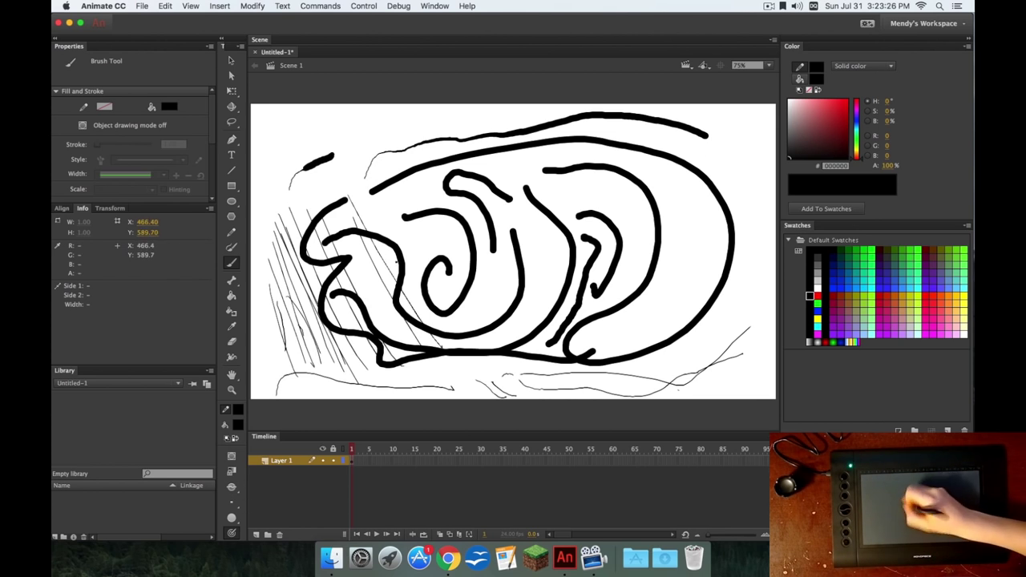
pyautogui.moveTo(377, 193)
pyautogui.mouseDown()
pyautogui.moveTo(421, 292)
pyautogui.moveTo(452, 306)
pyautogui.mouseUp()
pyautogui.moveTo(426, 215); pyautogui.dragTo(464, 292)
pyautogui.moveTo(449, 185); pyautogui.dragTo(481, 297)
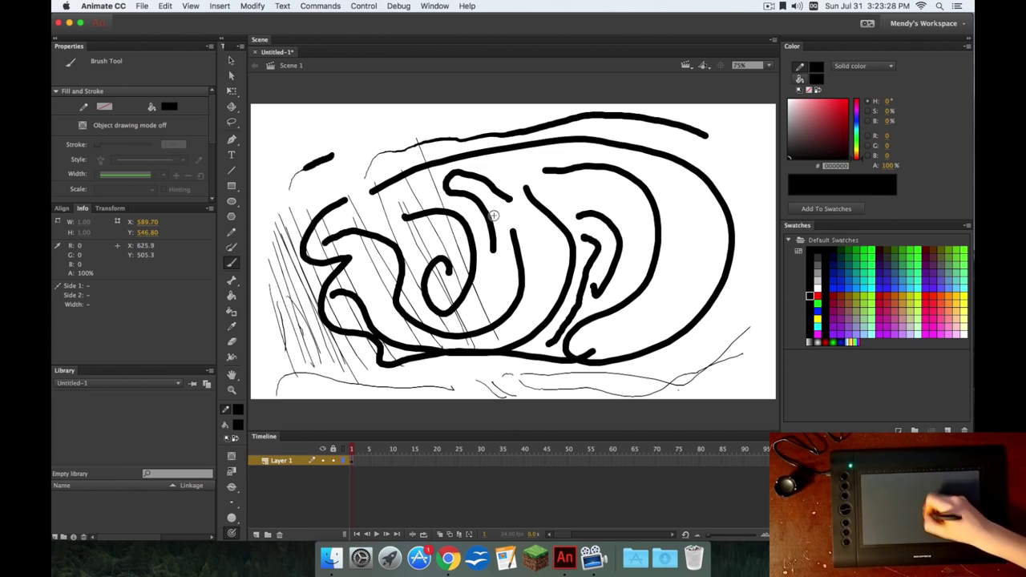
pyautogui.moveTo(486, 167); pyautogui.dragTo(535, 314)
pyautogui.moveTo(473, 188)
pyautogui.mouseDown()
pyautogui.moveTo(475, 230)
pyautogui.moveTo(537, 343)
pyautogui.moveTo(499, 319)
pyautogui.mouseUp()
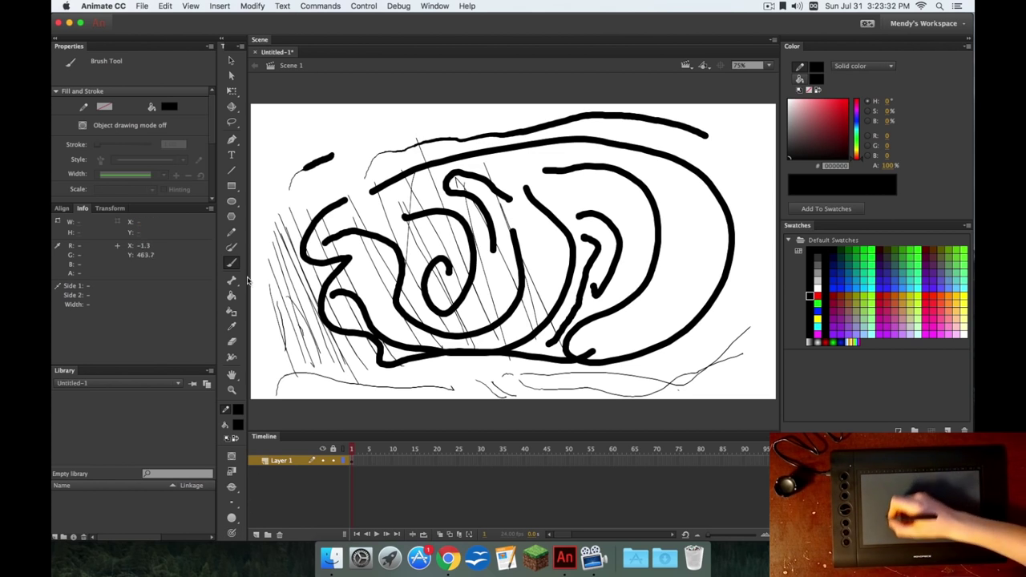
pyautogui.click(790, 144)
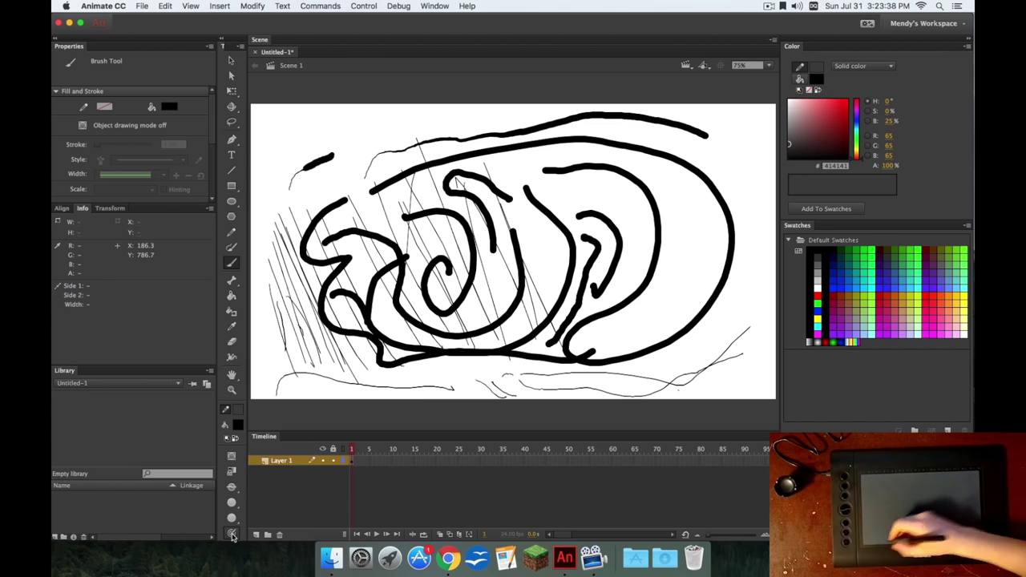
# Paint a dark grey scribble mid-canvas, then undo the latest strokes twice with Cmd+Z
pyautogui.moveTo(482, 306)
pyautogui.mouseDown()
pyautogui.moveTo(507, 251)
pyautogui.moveTo(509, 282)
pyautogui.moveTo(530, 321)
pyautogui.moveTo(549, 267)
pyautogui.moveTo(530, 294)
pyautogui.moveTo(534, 254)
pyautogui.moveTo(562, 241)
pyautogui.moveTo(587, 305)
pyautogui.moveTo(637, 355)
pyautogui.moveTo(672, 216)
pyautogui.mouseUp()
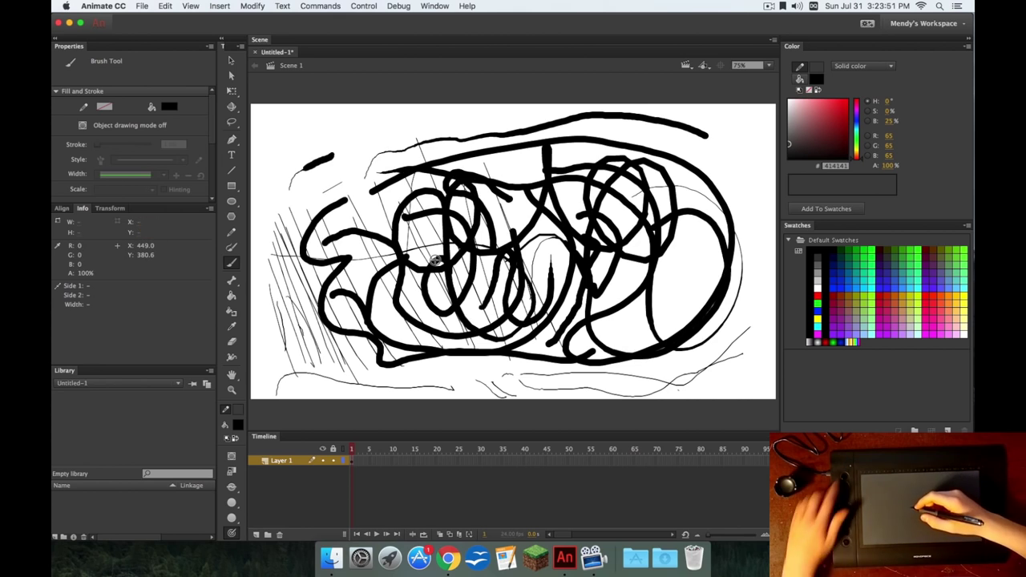
pyautogui.hotkey('ctrl', 'z')
pyautogui.hotkey('ctrl', 'z')
pyautogui.hotkey('ctrl', 'z')
pyautogui.hotkey('ctrl', 'z')
pyautogui.hotkey('ctrl', 'z')
pyautogui.hotkey('ctrl', 'z')
pyautogui.hotkey('ctrl', 'z')
pyautogui.hotkey('ctrl', 'z')
pyautogui.hotkey('ctrl', 'z')
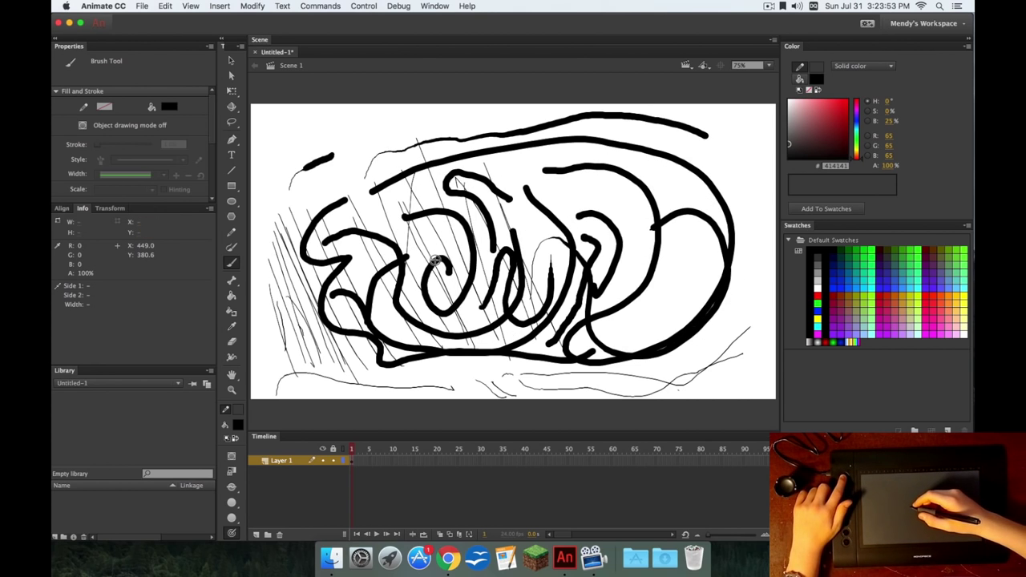
pyautogui.hotkey('ctrl', 'z')
pyautogui.hotkey('ctrl', 'z')
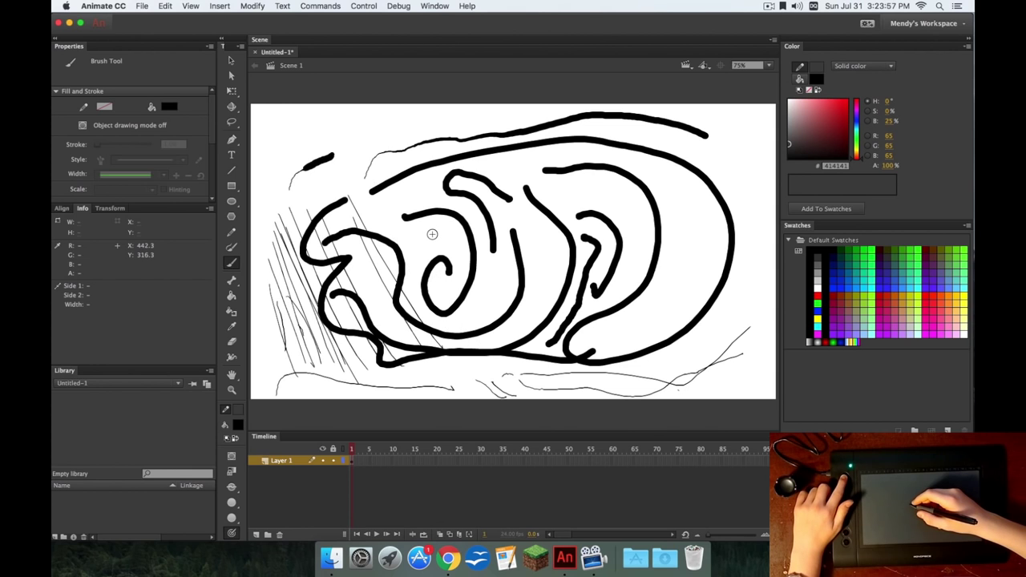
# Undo the remaining hatching, then marquee-select the whole brain drawing with the Free Transform tool
pyautogui.hotkey('ctrl', 'z')
pyautogui.hotkey('ctrl', 'z')
pyautogui.hotkey('ctrl', 'z')
pyautogui.hotkey('ctrl', 'z')
pyautogui.hotkey('ctrl', 'z')
pyautogui.hotkey('ctrl', 'z')
pyautogui.hotkey('ctrl', 'z')
pyautogui.hotkey('ctrl', 'z')
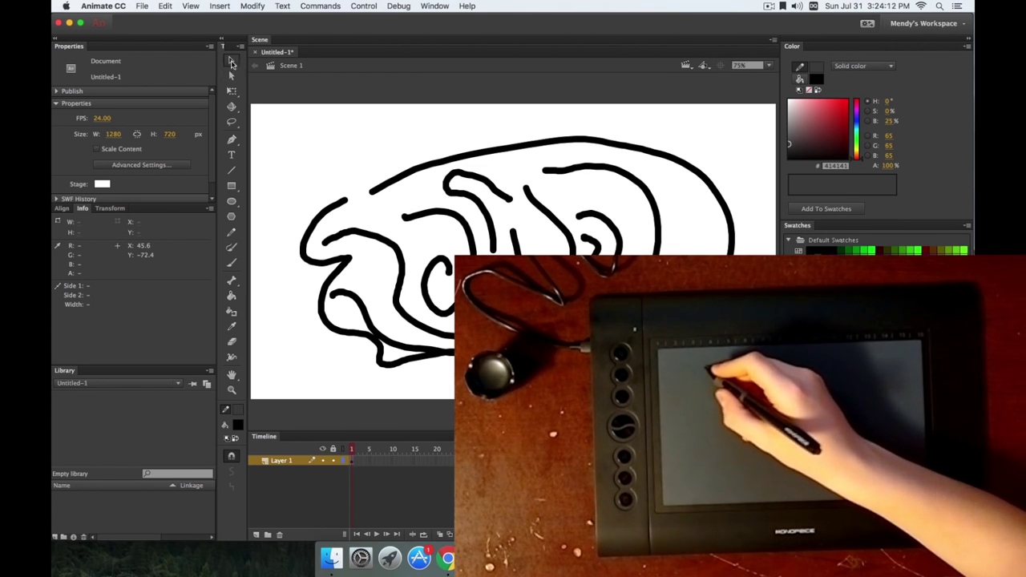
pyautogui.click(234, 71)
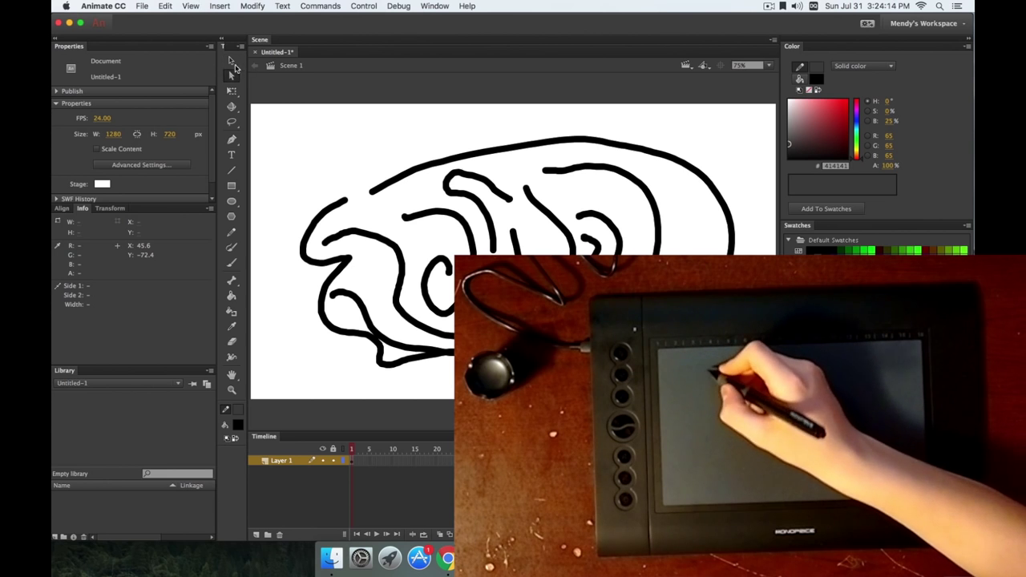
pyautogui.click(231, 91)
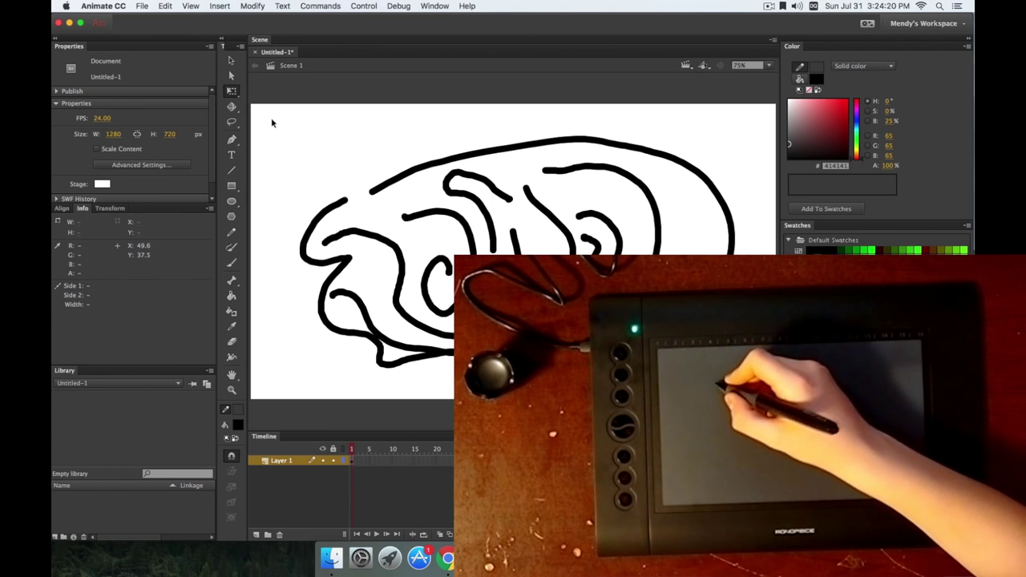
pyautogui.moveTo(271, 119); pyautogui.dragTo(750, 391)
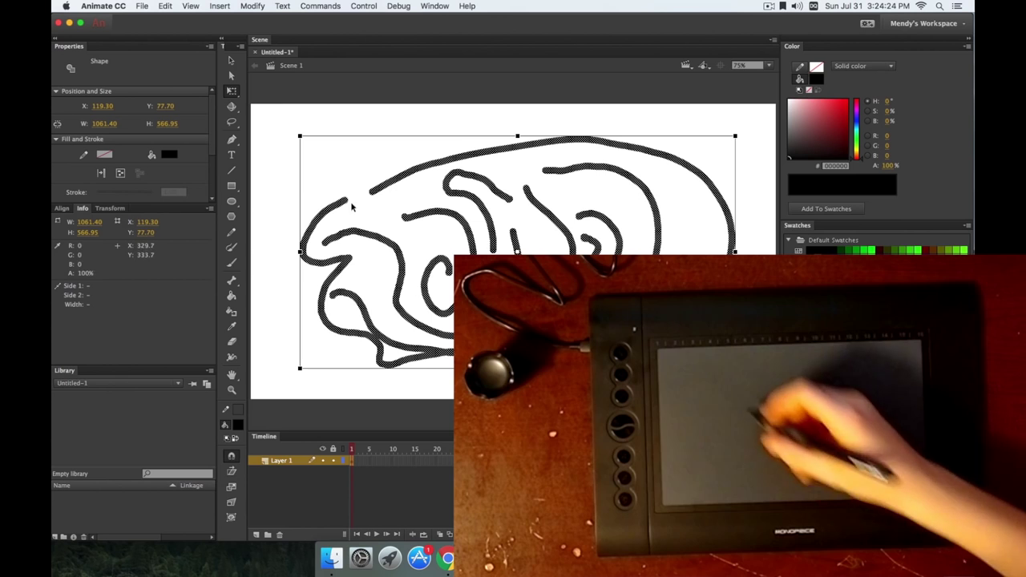
# Delete the selected brain drawing, leaving a blank 1280 × 720 canvas
pyautogui.press('Delete')
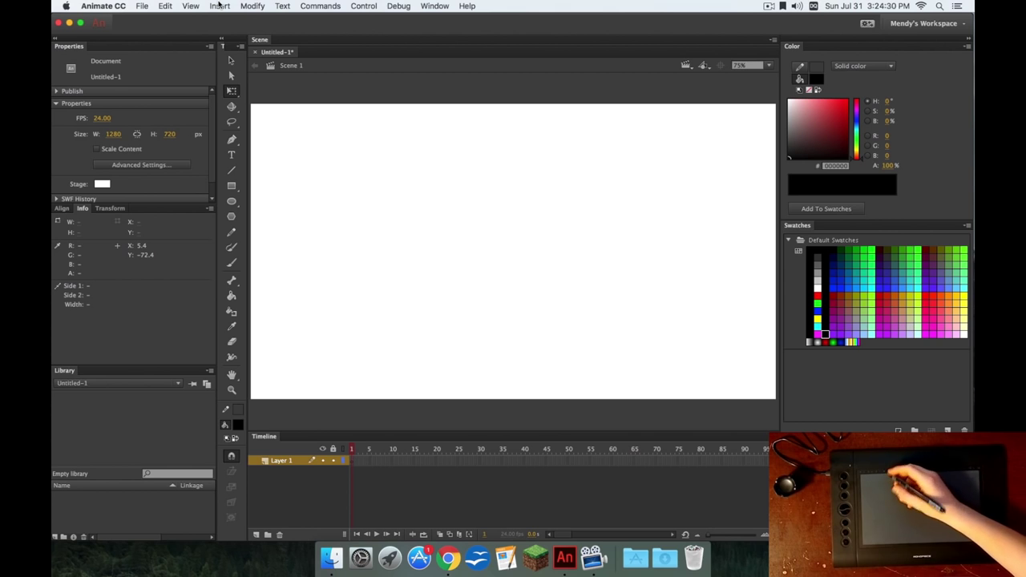
# Paint a looping brush stroke, then erase gaps out of it with the Eraser
pyautogui.press('b')
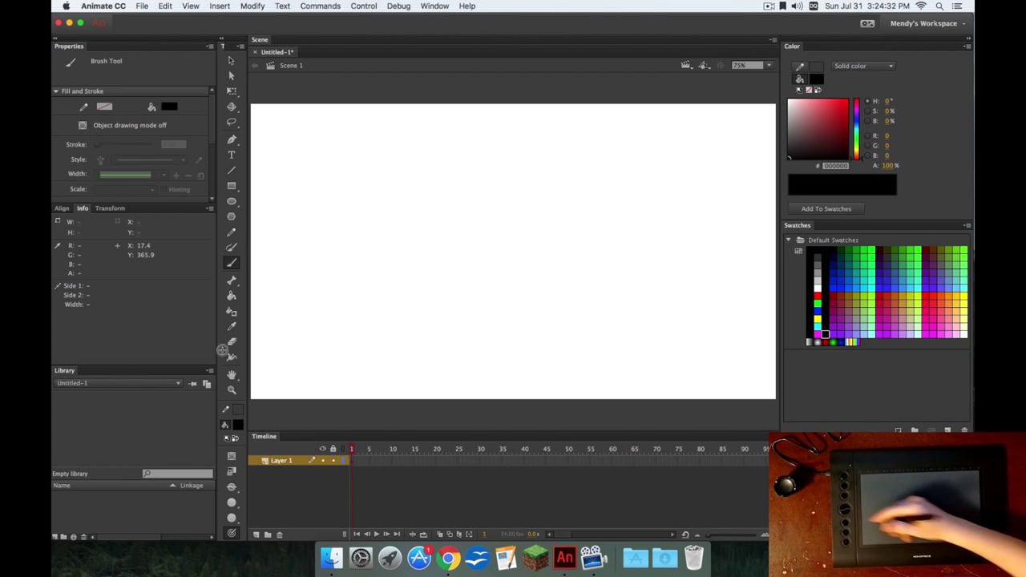
pyautogui.moveTo(365, 288)
pyautogui.mouseDown()
pyautogui.moveTo(422, 187)
pyautogui.moveTo(417, 270)
pyautogui.moveTo(554, 328)
pyautogui.moveTo(575, 144)
pyautogui.mouseUp()
pyautogui.press('e')
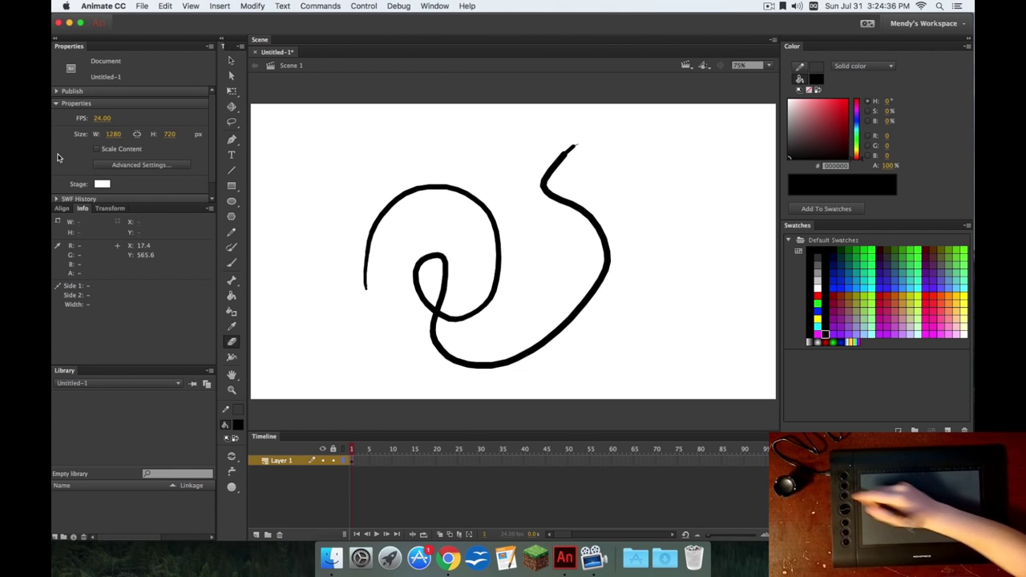
pyautogui.moveTo(542, 175)
pyautogui.mouseDown()
pyautogui.moveTo(588, 183)
pyautogui.moveTo(417, 385)
pyautogui.moveTo(403, 355)
pyautogui.moveTo(493, 285)
pyautogui.moveTo(470, 406)
pyautogui.moveTo(569, 215)
pyautogui.moveTo(603, 173)
pyautogui.moveTo(545, 293)
pyautogui.moveTo(618, 331)
pyautogui.mouseUp()
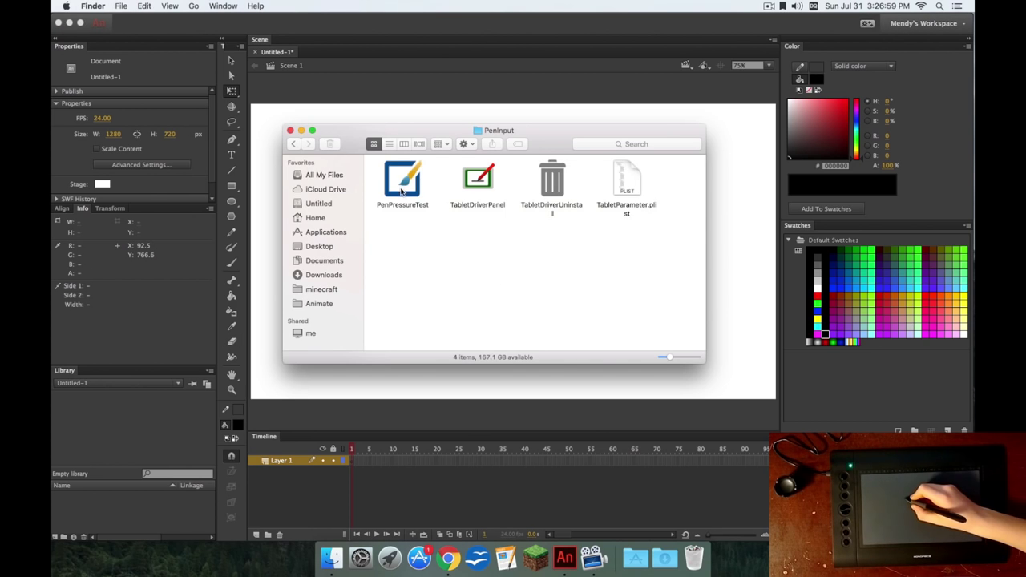
# Launch PenPressureTest from the PenInput folder and move its window down over Finder
pyautogui.click(402, 190)
pyautogui.doubleClick(403, 190)
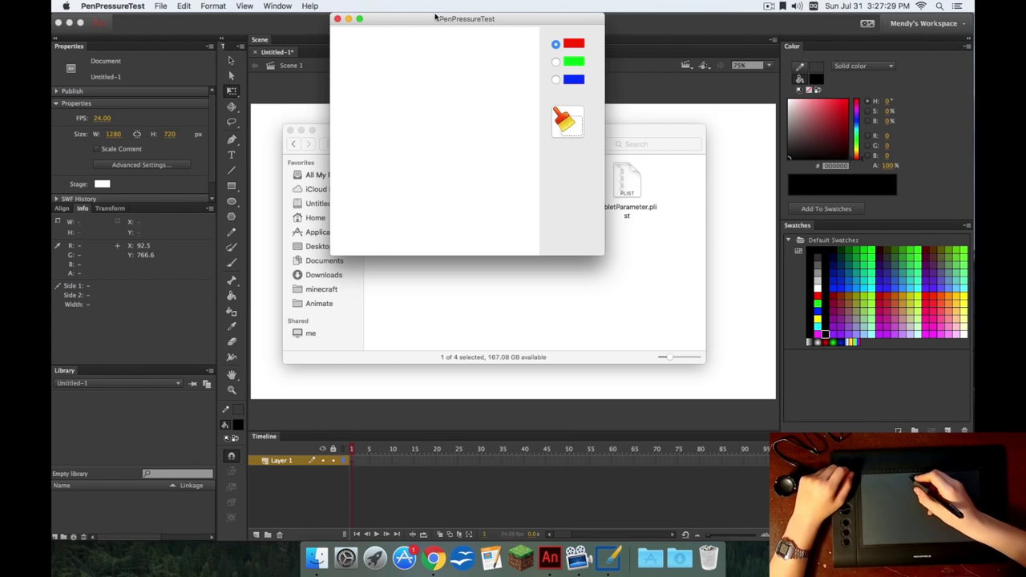
pyautogui.moveTo(435, 16); pyautogui.dragTo(467, 126)
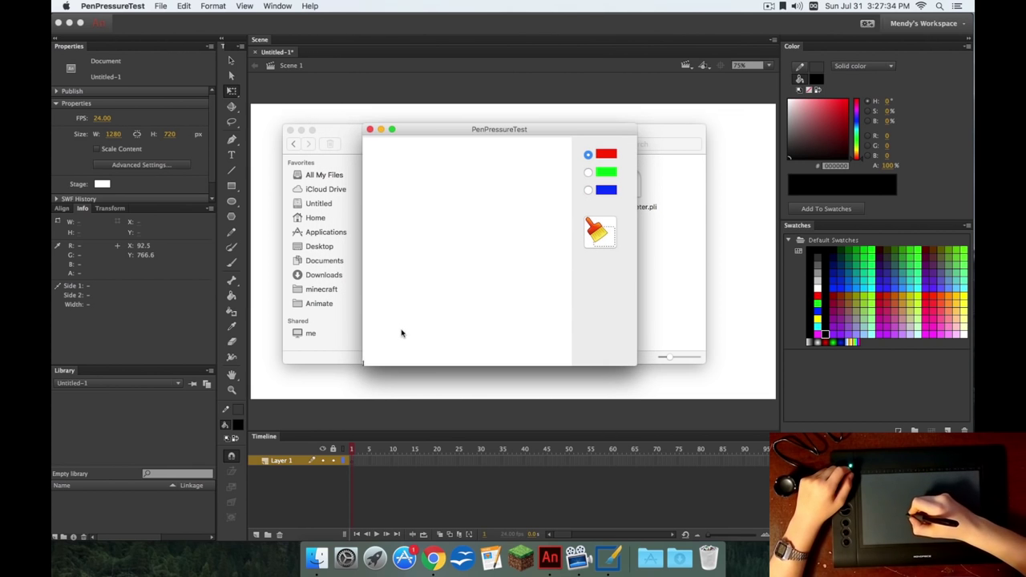
# Draw red pressure-varied test strokes, then clear the canvas
pyautogui.moveTo(419, 289)
pyautogui.mouseDown()
pyautogui.moveTo(445, 224)
pyautogui.moveTo(474, 232)
pyautogui.moveTo(465, 303)
pyautogui.moveTo(487, 326)
pyautogui.moveTo(510, 297)
pyautogui.moveTo(516, 248)
pyautogui.moveTo(504, 201)
pyautogui.moveTo(483, 182)
pyautogui.moveTo(439, 188)
pyautogui.mouseUp()
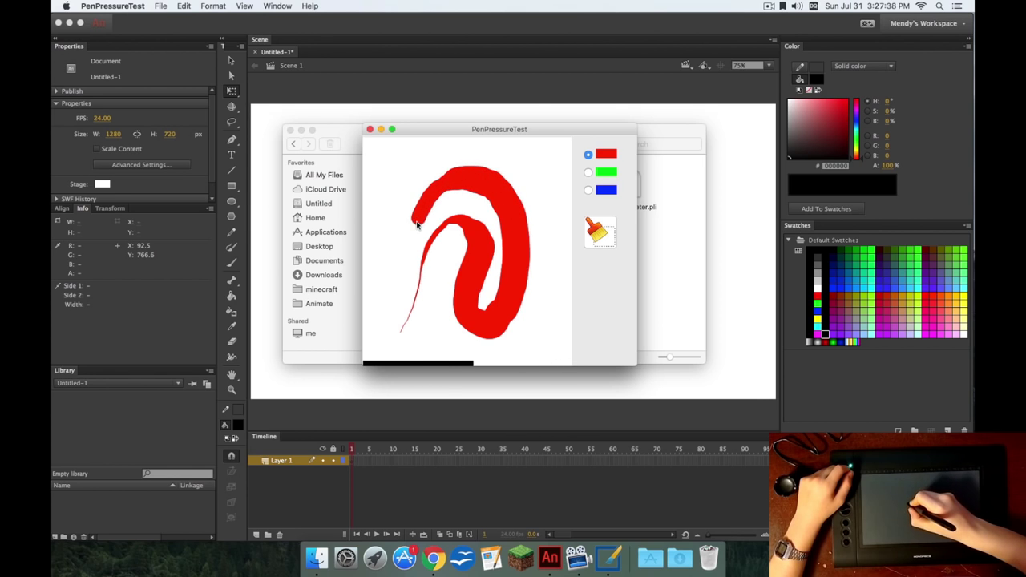
pyautogui.moveTo(417, 225)
pyautogui.mouseDown()
pyautogui.moveTo(416, 332)
pyautogui.moveTo(452, 360)
pyautogui.moveTo(467, 355)
pyautogui.moveTo(392, 347)
pyautogui.moveTo(519, 352)
pyautogui.mouseUp()
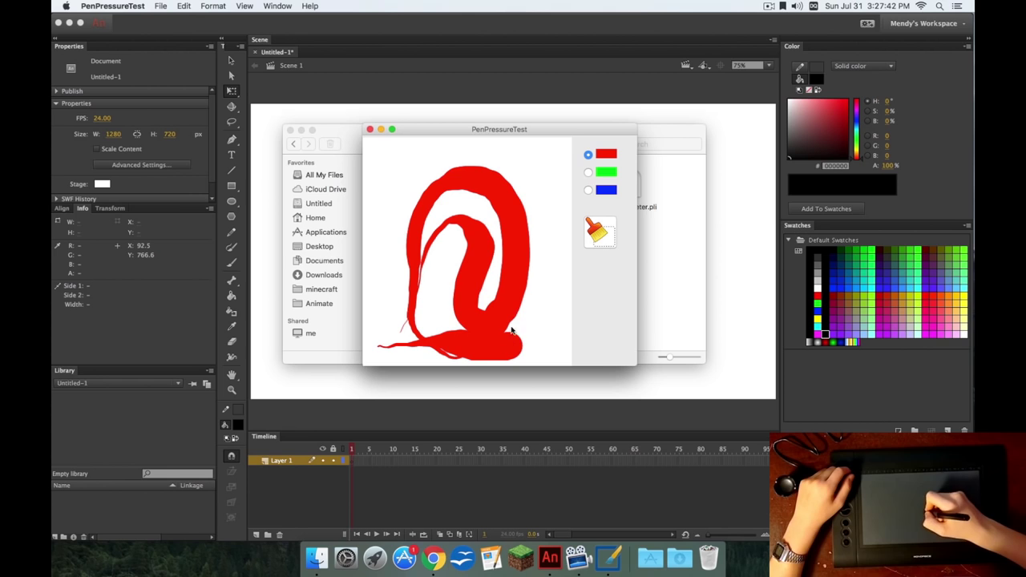
pyautogui.moveTo(548, 319)
pyautogui.mouseDown()
pyautogui.moveTo(541, 178)
pyautogui.moveTo(531, 160)
pyautogui.moveTo(469, 154)
pyautogui.mouseUp()
pyautogui.click(599, 229)
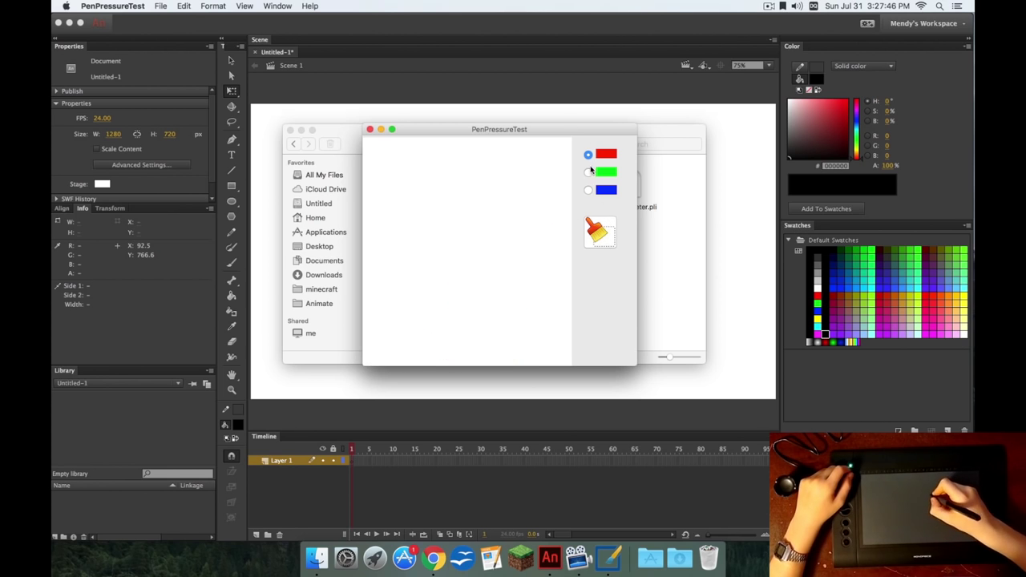
# Draw green, blue and red pressure strokes, ending with thick red loops across the canvas
pyautogui.moveTo(445, 254); pyautogui.dragTo(509, 257)
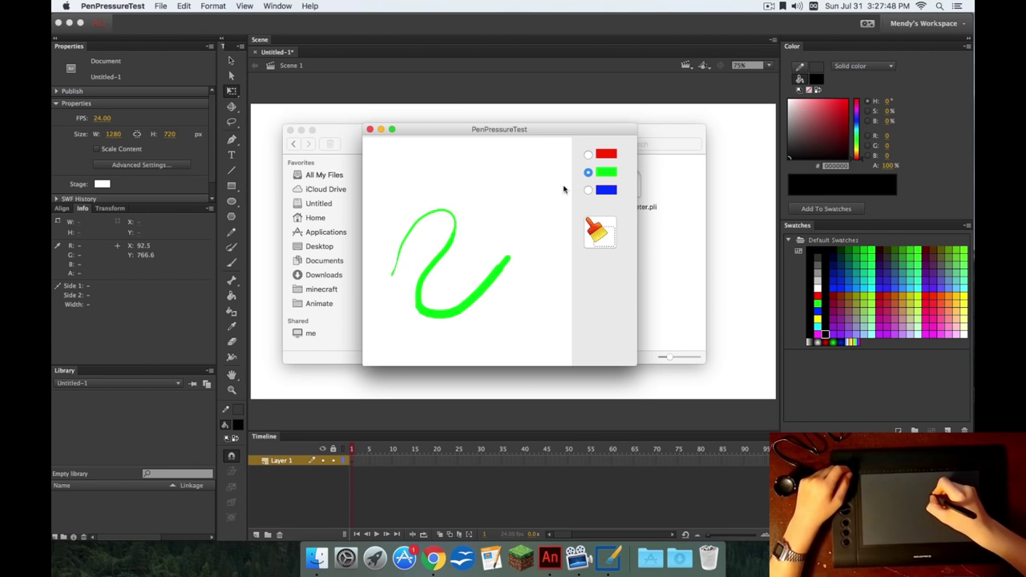
pyautogui.moveTo(507, 210)
pyautogui.mouseDown()
pyautogui.moveTo(538, 306)
pyautogui.moveTo(470, 185)
pyautogui.moveTo(495, 223)
pyautogui.mouseUp()
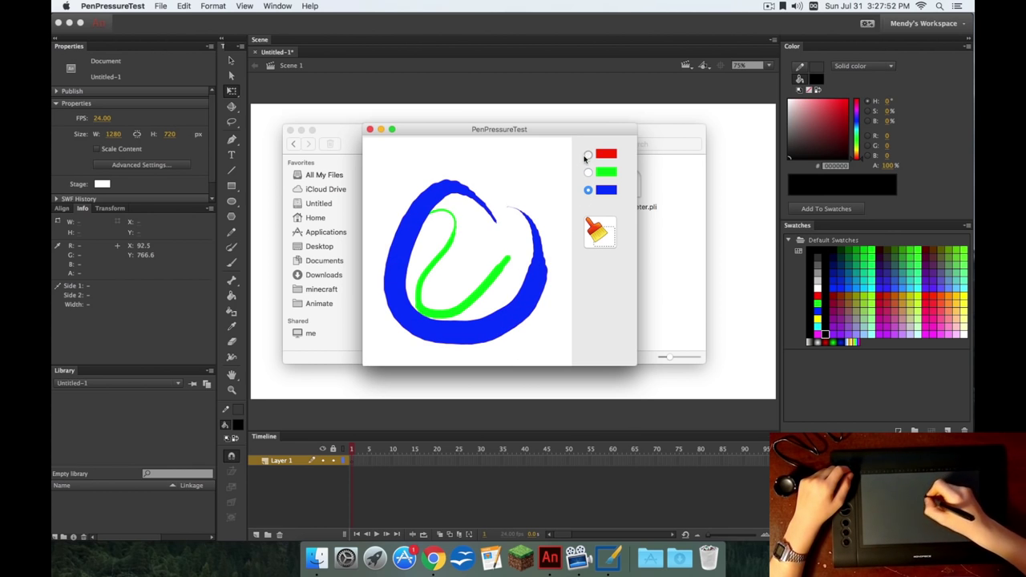
pyautogui.moveTo(529, 184)
pyautogui.mouseDown()
pyautogui.moveTo(457, 328)
pyautogui.moveTo(495, 346)
pyautogui.moveTo(551, 222)
pyautogui.mouseUp()
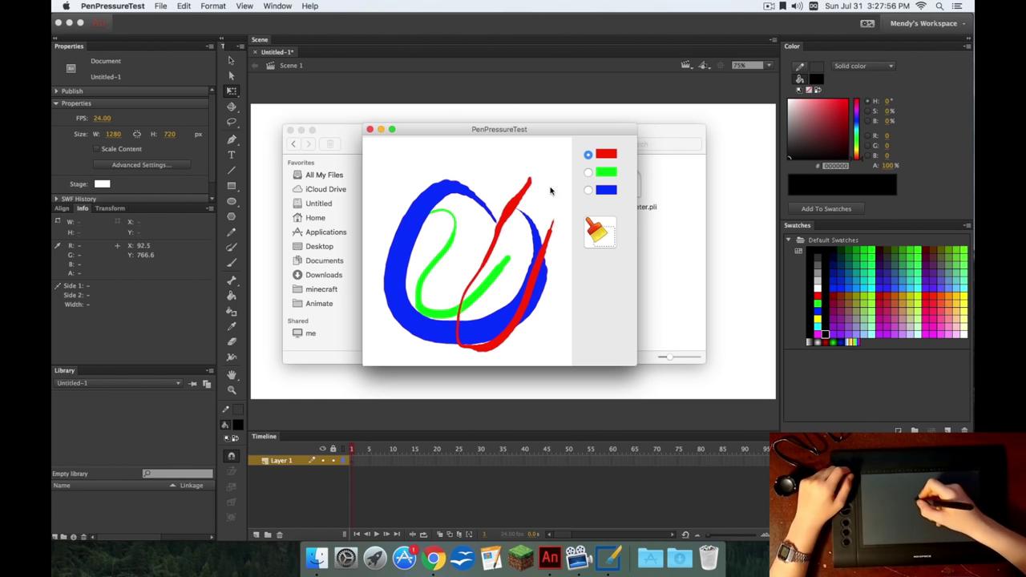
pyautogui.moveTo(493, 164); pyautogui.dragTo(490, 164)
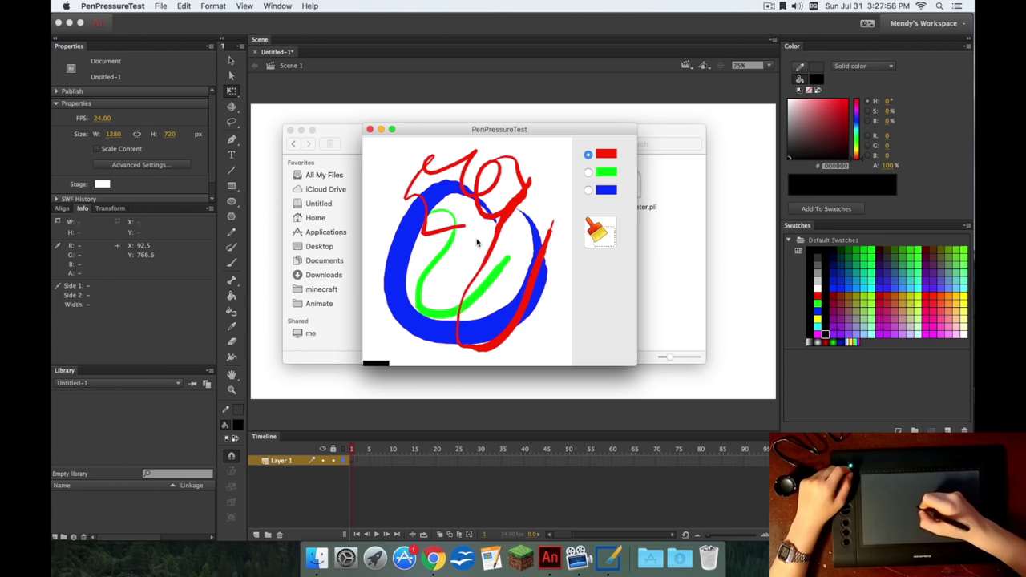
pyautogui.moveTo(476, 242)
pyautogui.mouseDown()
pyautogui.moveTo(489, 316)
pyautogui.moveTo(414, 298)
pyautogui.moveTo(390, 262)
pyautogui.moveTo(385, 183)
pyautogui.moveTo(439, 166)
pyautogui.moveTo(493, 205)
pyautogui.moveTo(512, 252)
pyautogui.moveTo(453, 250)
pyautogui.moveTo(453, 188)
pyautogui.mouseUp()
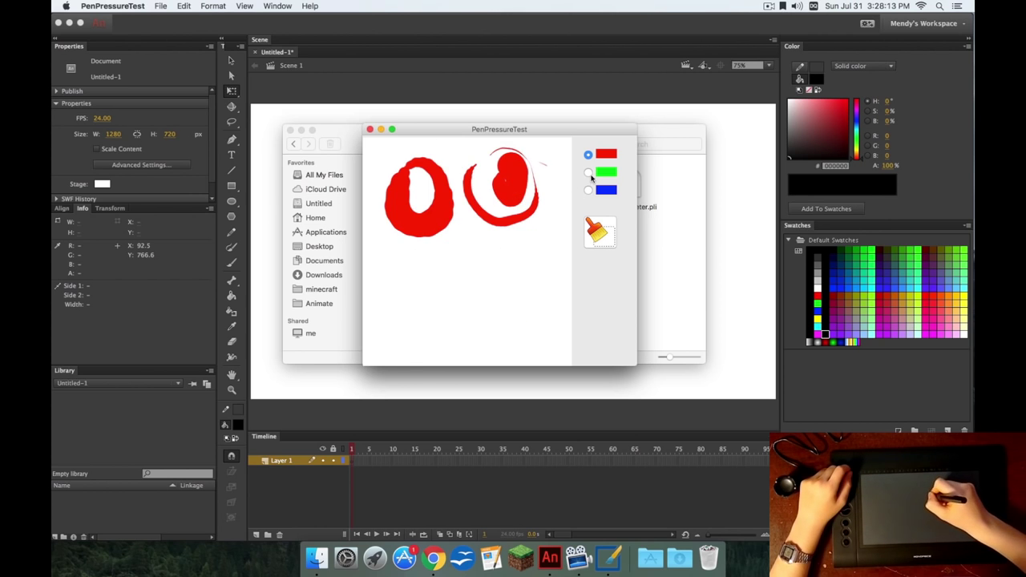
# Doodle a clown face with red eyes and smile and green outline, then wipe the canvas and quit
pyautogui.click(595, 228)
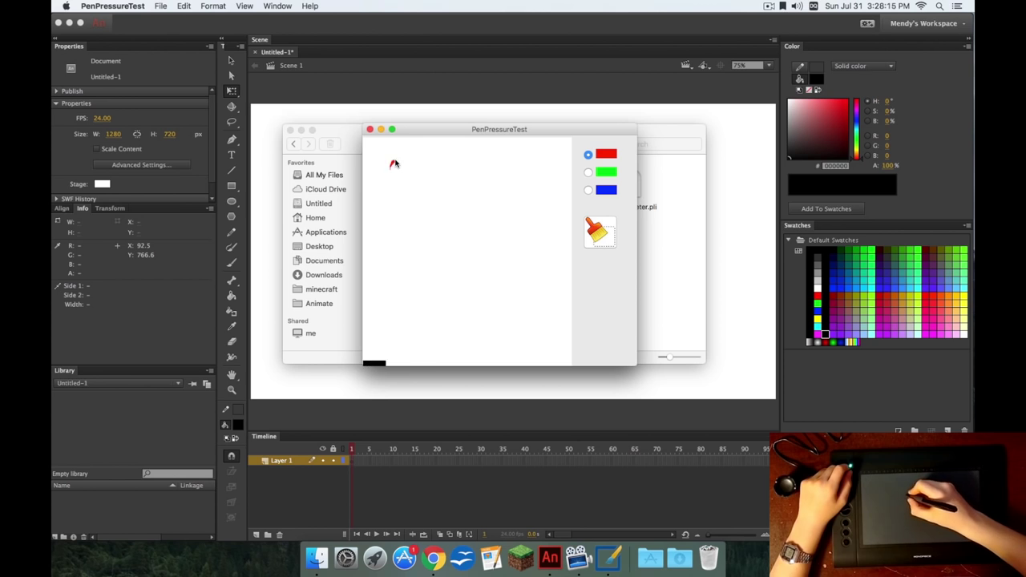
pyautogui.moveTo(394, 163)
pyautogui.mouseDown()
pyautogui.moveTo(434, 194)
pyautogui.moveTo(419, 219)
pyautogui.moveTo(399, 222)
pyautogui.moveTo(382, 186)
pyautogui.moveTo(410, 189)
pyautogui.mouseUp()
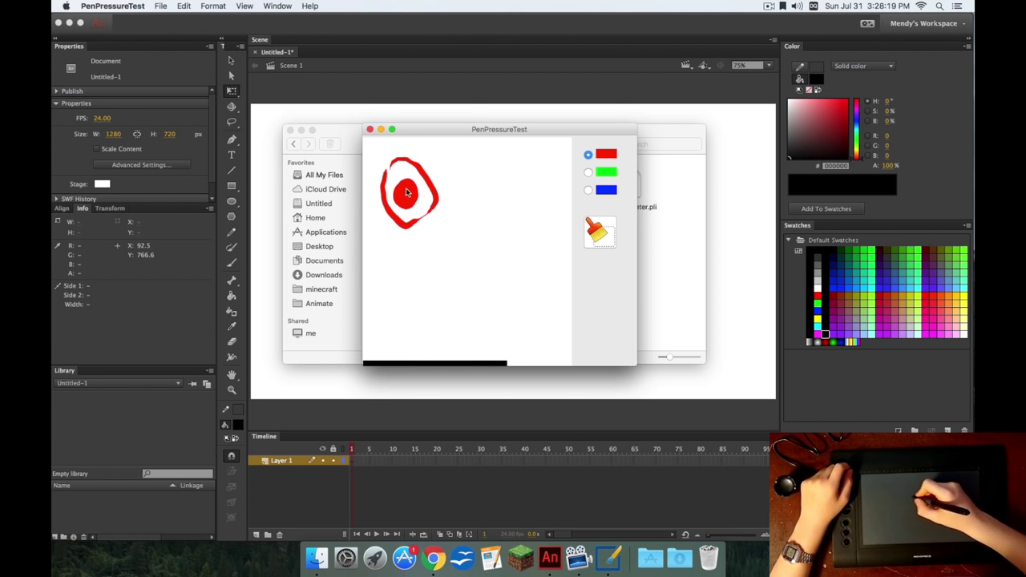
pyautogui.moveTo(467, 184)
pyautogui.mouseDown()
pyautogui.moveTo(498, 211)
pyautogui.moveTo(520, 181)
pyautogui.moveTo(480, 154)
pyautogui.moveTo(485, 185)
pyautogui.mouseUp()
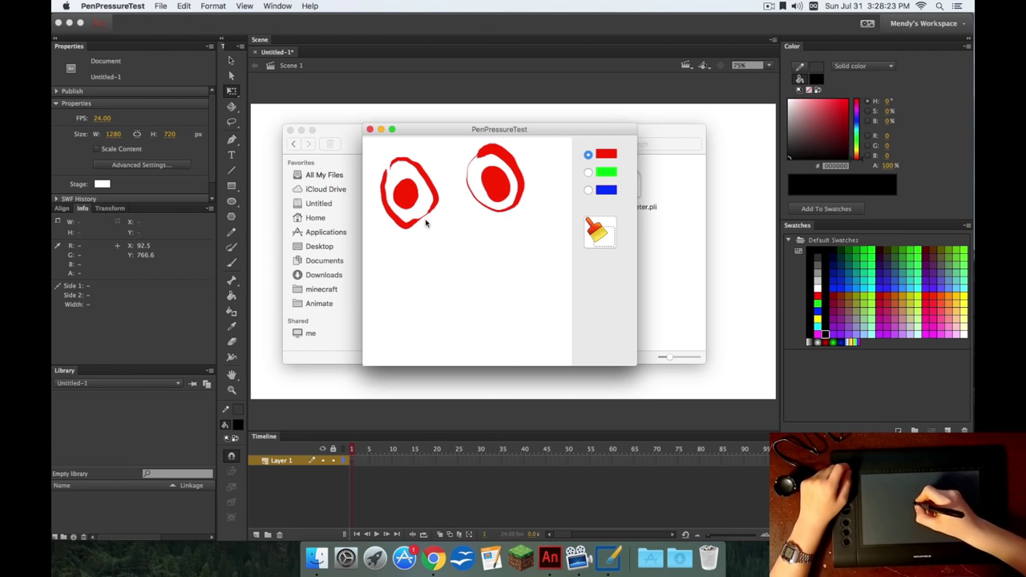
pyautogui.moveTo(463, 285); pyautogui.dragTo(506, 258)
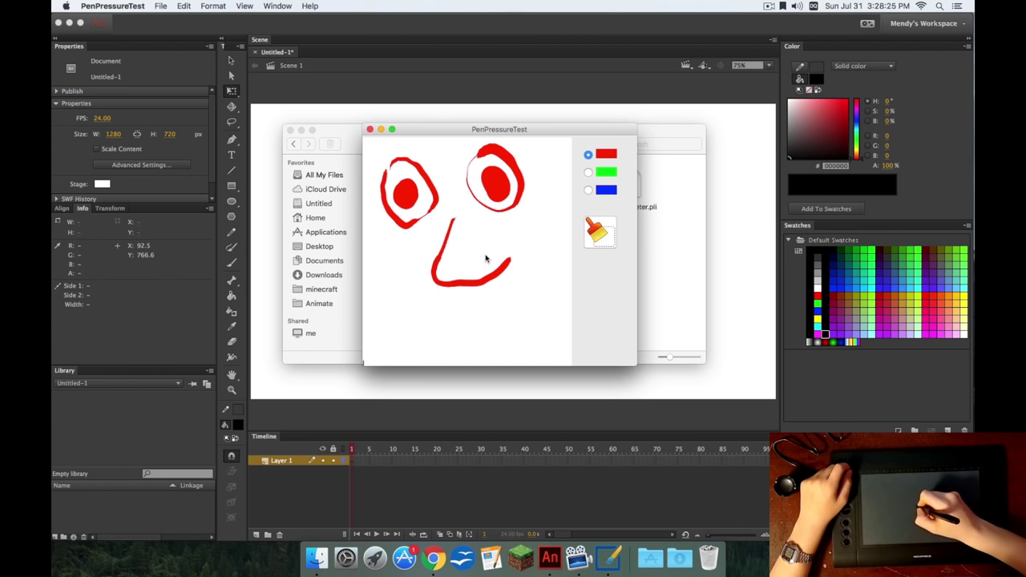
pyautogui.moveTo(411, 295)
pyautogui.mouseDown()
pyautogui.moveTo(479, 309)
pyautogui.moveTo(531, 279)
pyautogui.mouseUp()
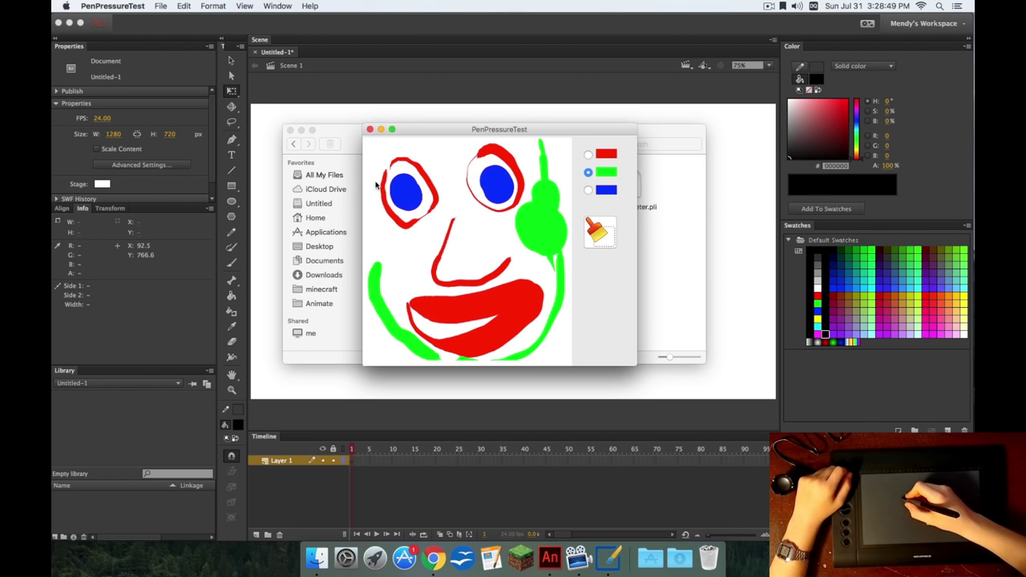
pyautogui.moveTo(373, 210); pyautogui.dragTo(382, 262)
pyautogui.moveTo(366, 165)
pyautogui.mouseDown()
pyautogui.moveTo(377, 225)
pyautogui.moveTo(374, 153)
pyautogui.moveTo(359, 152)
pyautogui.moveTo(361, 166)
pyautogui.mouseUp()
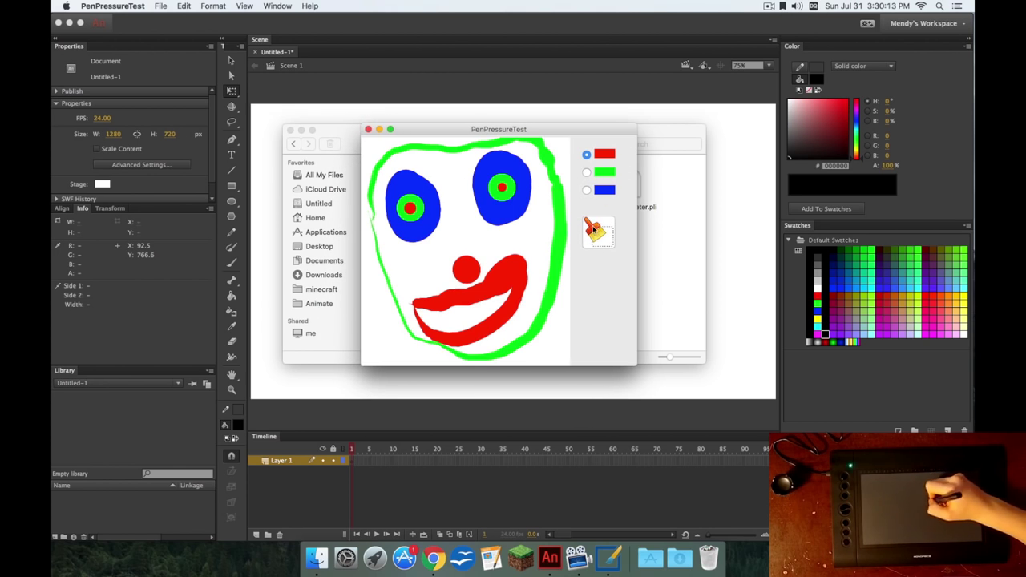
pyautogui.click(596, 231)
pyautogui.click(368, 131)
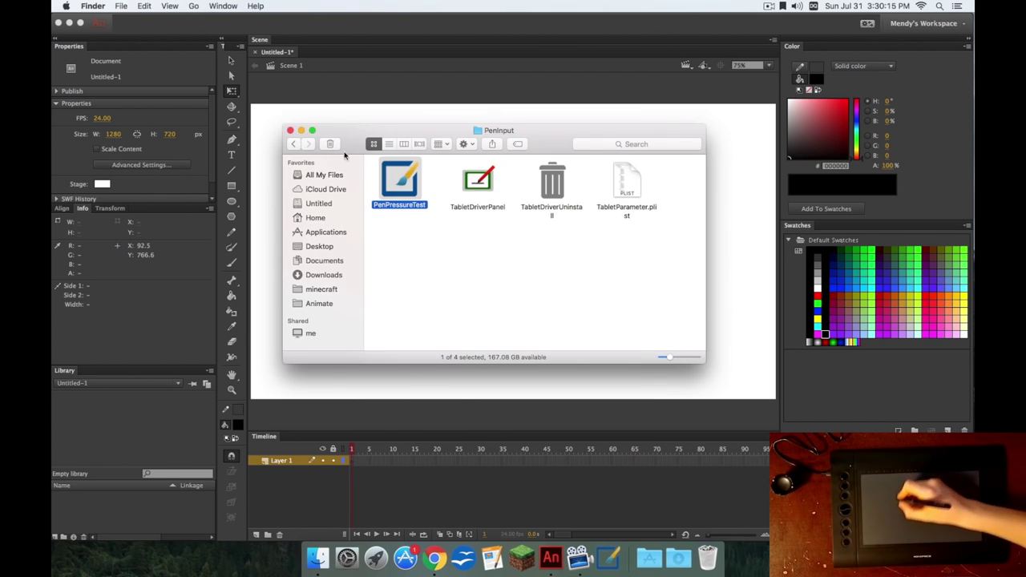
# Close the PenInput folder and switch to Animate's Brush Tool
pyautogui.click(289, 131)
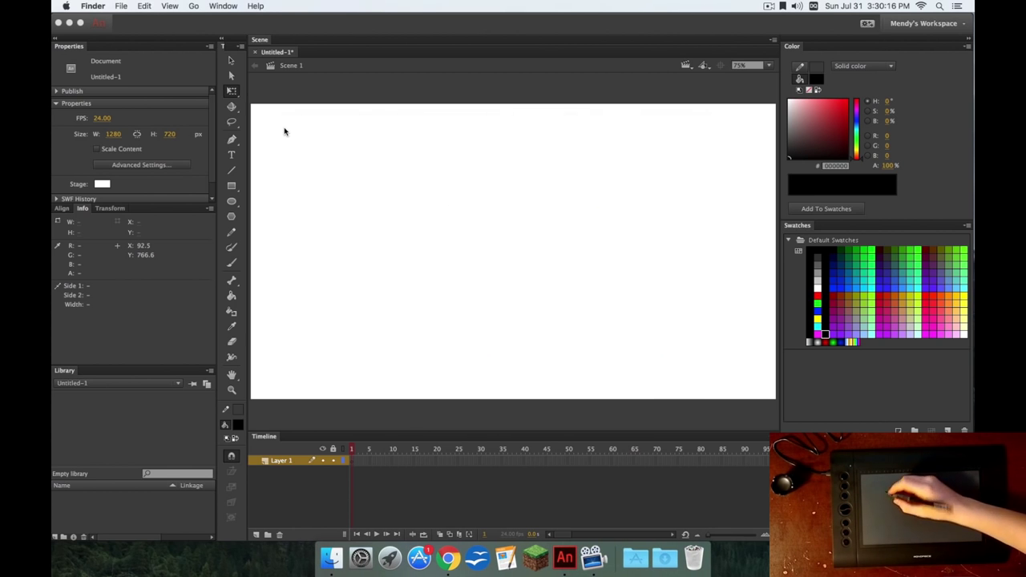
pyautogui.click(476, 254)
pyautogui.click(231, 263)
# Brush freehand pressure test strokes, including a green squiggle, across the Animate stage
pyautogui.moveTo(410, 290)
pyautogui.mouseDown()
pyautogui.moveTo(415, 244)
pyautogui.moveTo(531, 218)
pyautogui.moveTo(518, 337)
pyautogui.moveTo(588, 356)
pyautogui.moveTo(656, 243)
pyautogui.moveTo(541, 177)
pyautogui.moveTo(358, 187)
pyautogui.mouseUp()
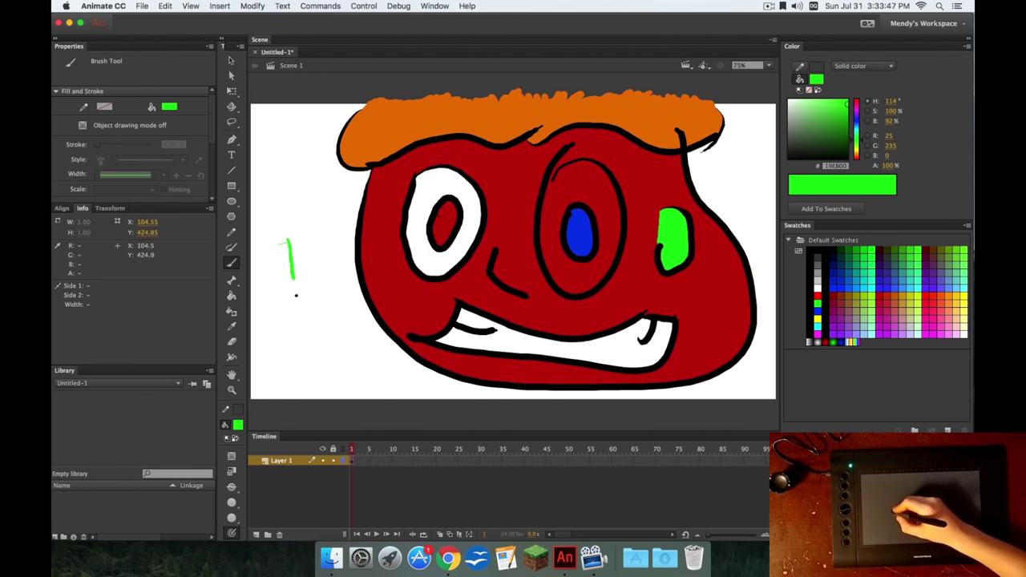
pyautogui.moveTo(296, 295)
pyautogui.mouseDown()
pyautogui.moveTo(331, 276)
pyautogui.moveTo(278, 197)
pyautogui.moveTo(361, 352)
pyautogui.mouseUp()
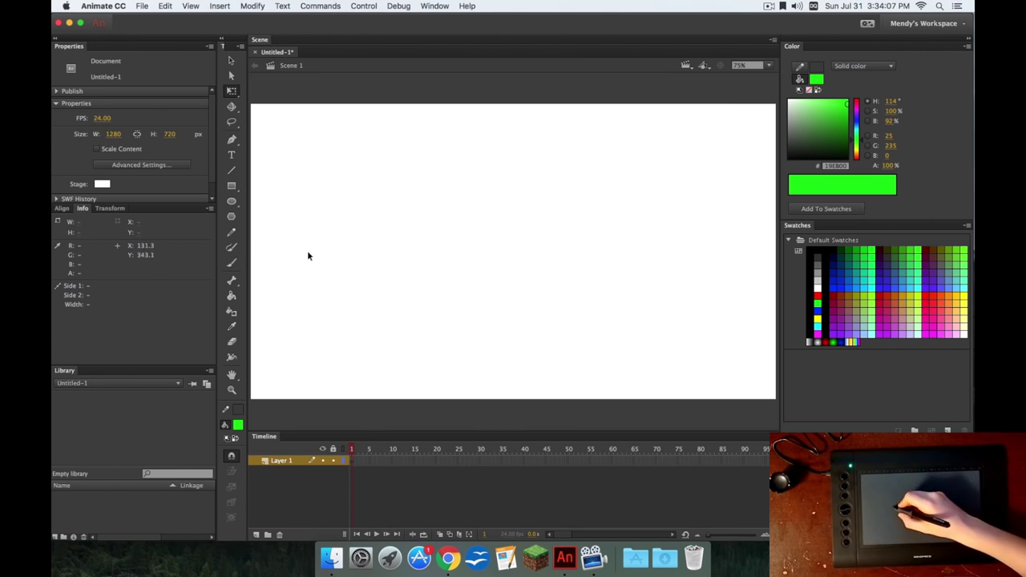
pyautogui.moveTo(308, 255); pyautogui.dragTo(610, 432)
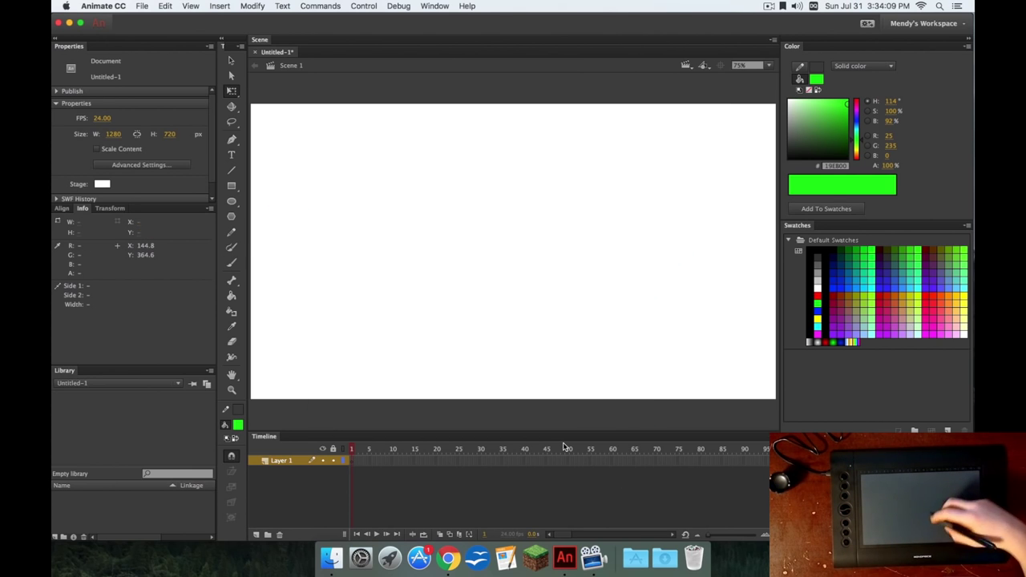
pyautogui.moveTo(382, 235); pyautogui.dragTo(513, 210)
pyautogui.moveTo(380, 340); pyautogui.dragTo(566, 207)
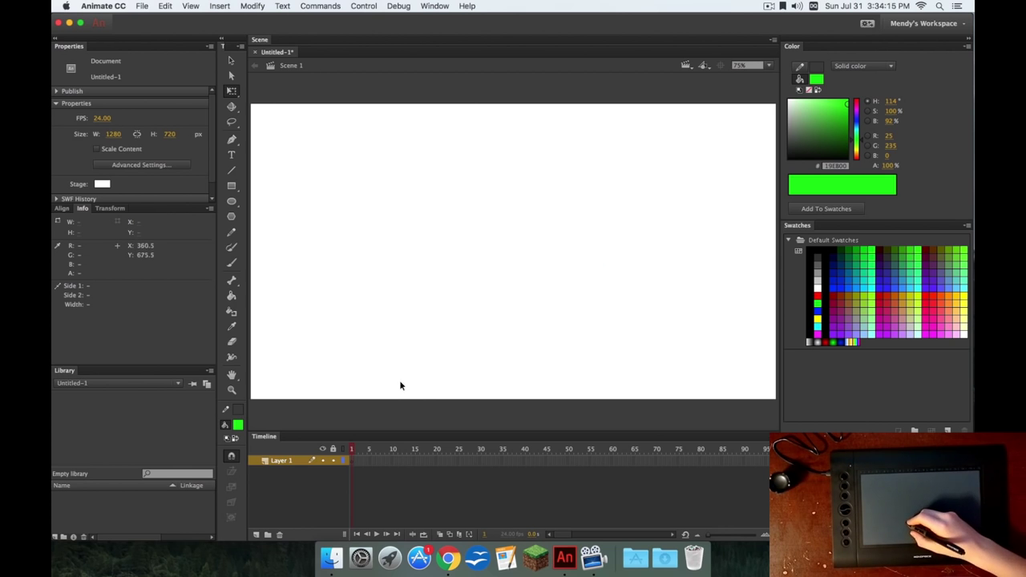
pyautogui.moveTo(425, 384); pyautogui.dragTo(415, 360)
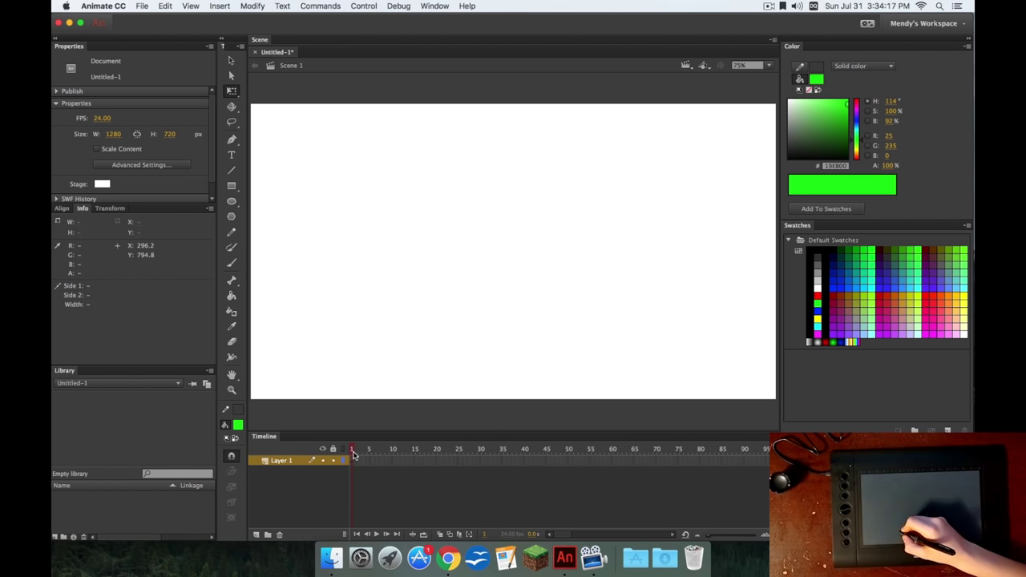
pyautogui.moveTo(501, 225); pyautogui.dragTo(318, 388)
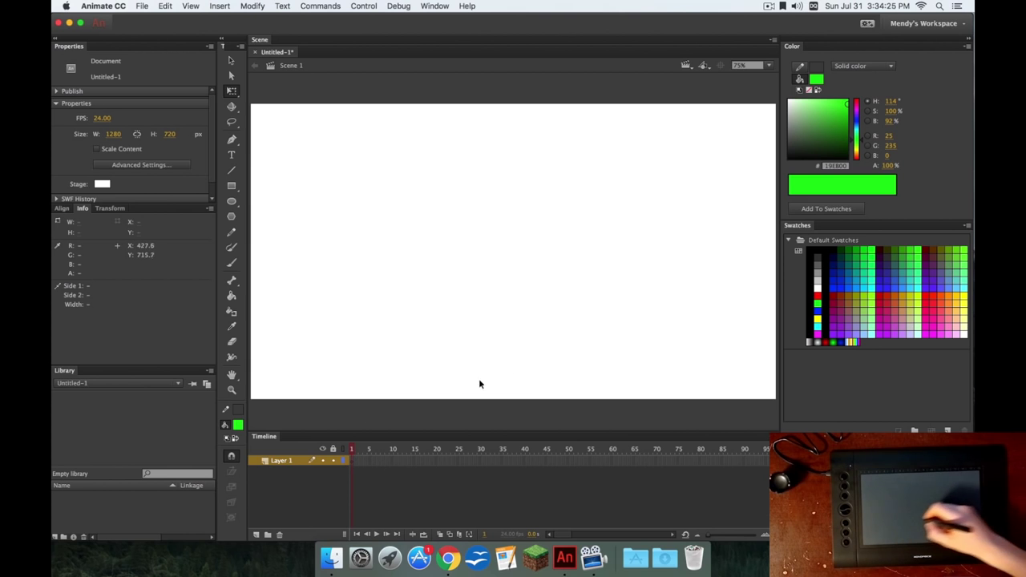
pyautogui.moveTo(609, 316); pyautogui.dragTo(409, 218)
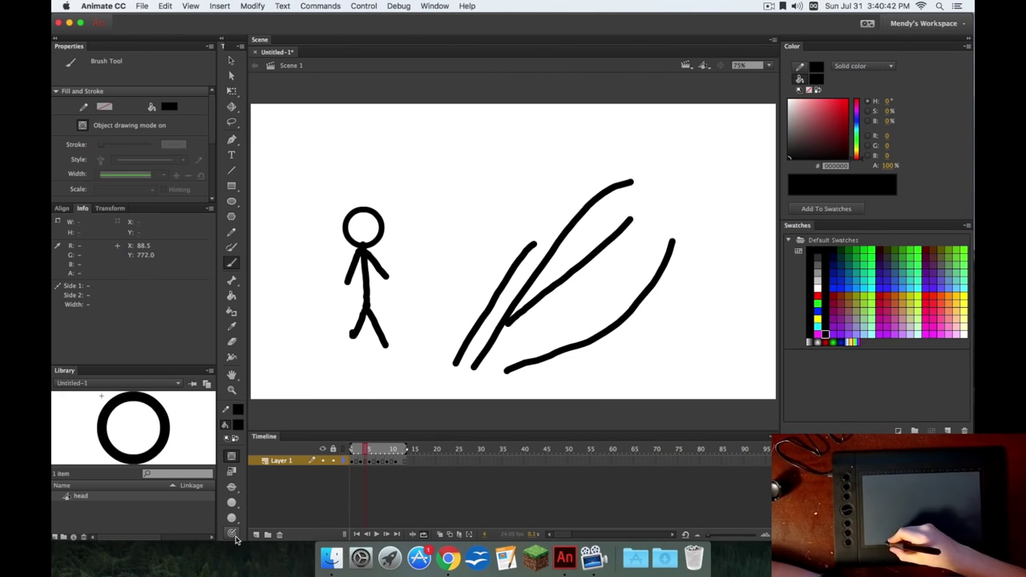
# Brush a thickening looping spiral down the stage and a curling squiggle at the upper right
pyautogui.moveTo(486, 169)
pyautogui.mouseDown()
pyautogui.moveTo(440, 249)
pyautogui.moveTo(495, 198)
pyautogui.mouseUp()
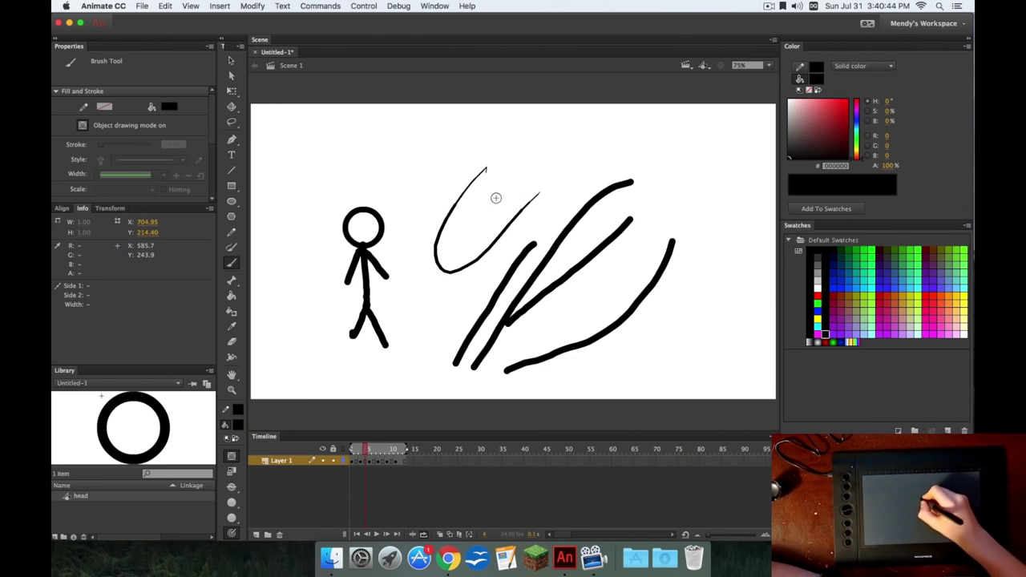
pyautogui.moveTo(616, 142)
pyautogui.mouseDown()
pyautogui.moveTo(654, 254)
pyautogui.moveTo(519, 388)
pyautogui.mouseUp()
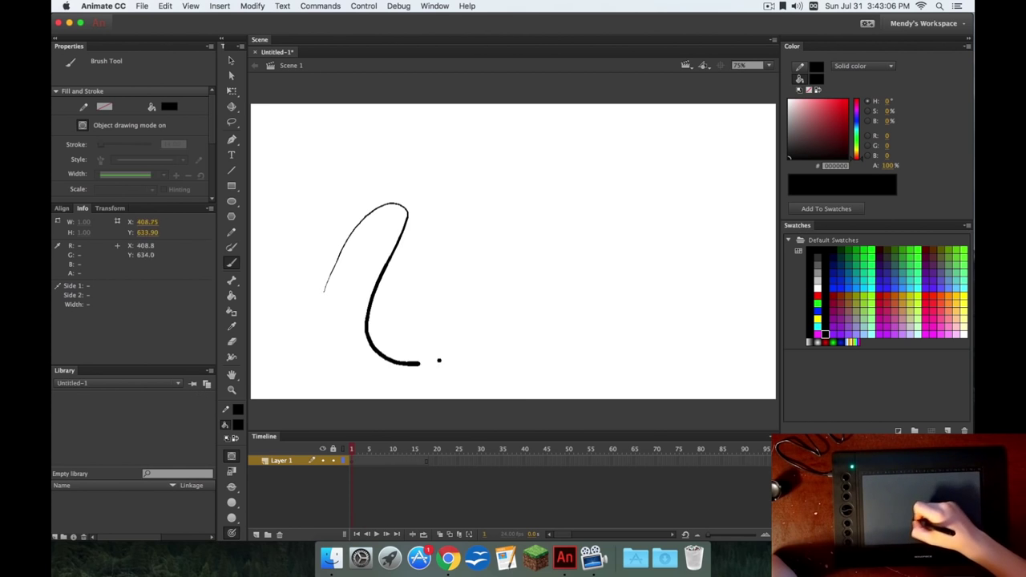
pyautogui.moveTo(438, 359)
pyautogui.mouseDown()
pyautogui.moveTo(492, 302)
pyautogui.moveTo(451, 308)
pyautogui.moveTo(450, 237)
pyautogui.moveTo(537, 321)
pyautogui.mouseUp()
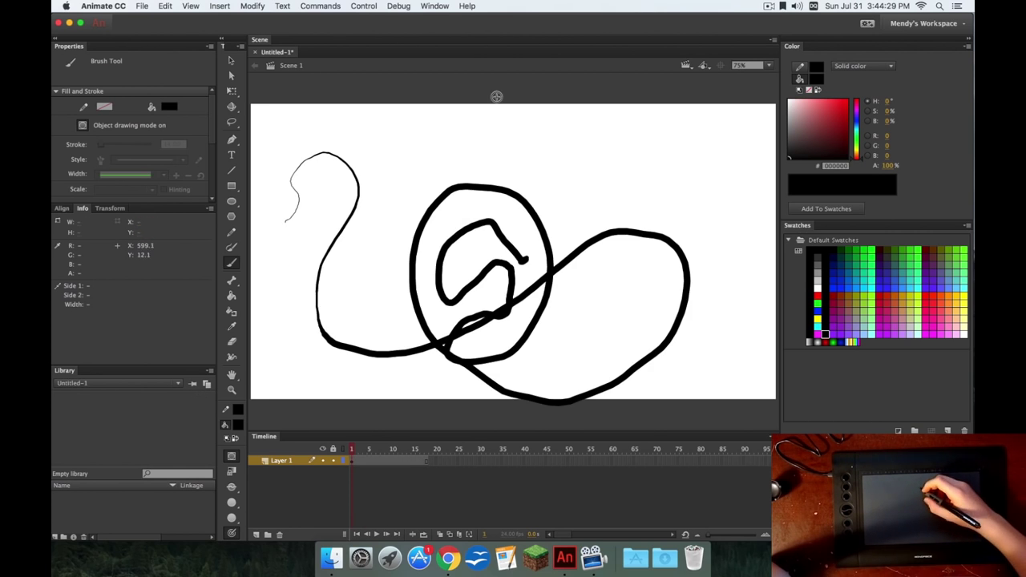
pyautogui.moveTo(546, 150); pyautogui.dragTo(559, 154)
pyautogui.moveTo(590, 197); pyautogui.dragTo(640, 169)
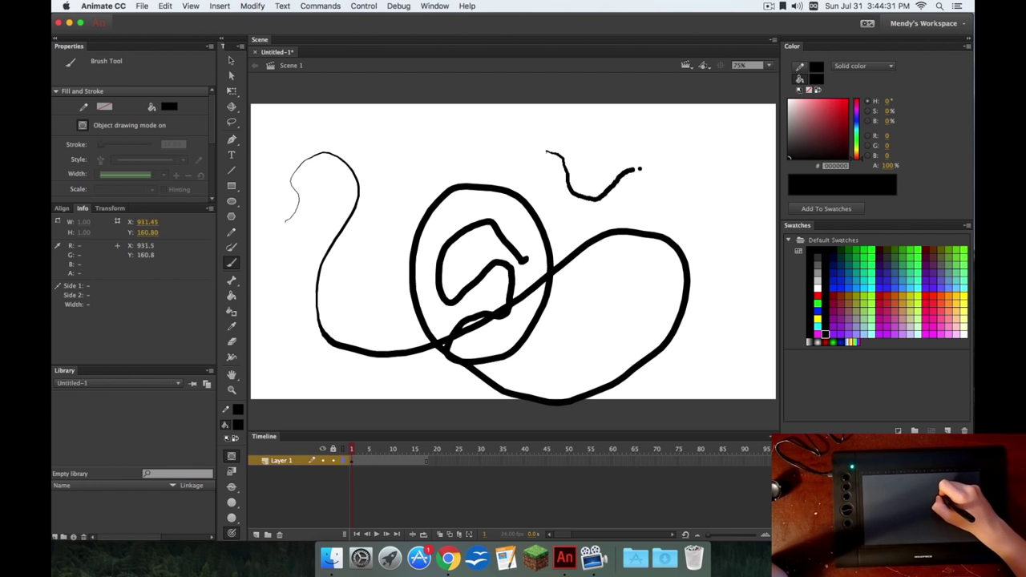
pyautogui.moveTo(684, 218)
pyautogui.mouseDown()
pyautogui.moveTo(720, 183)
pyautogui.moveTo(695, 186)
pyautogui.mouseUp()
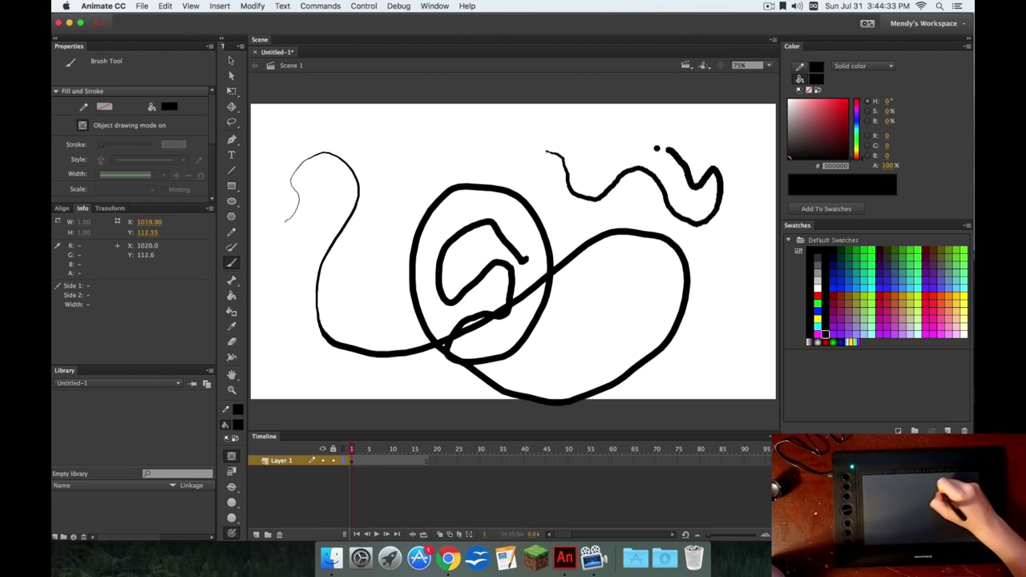